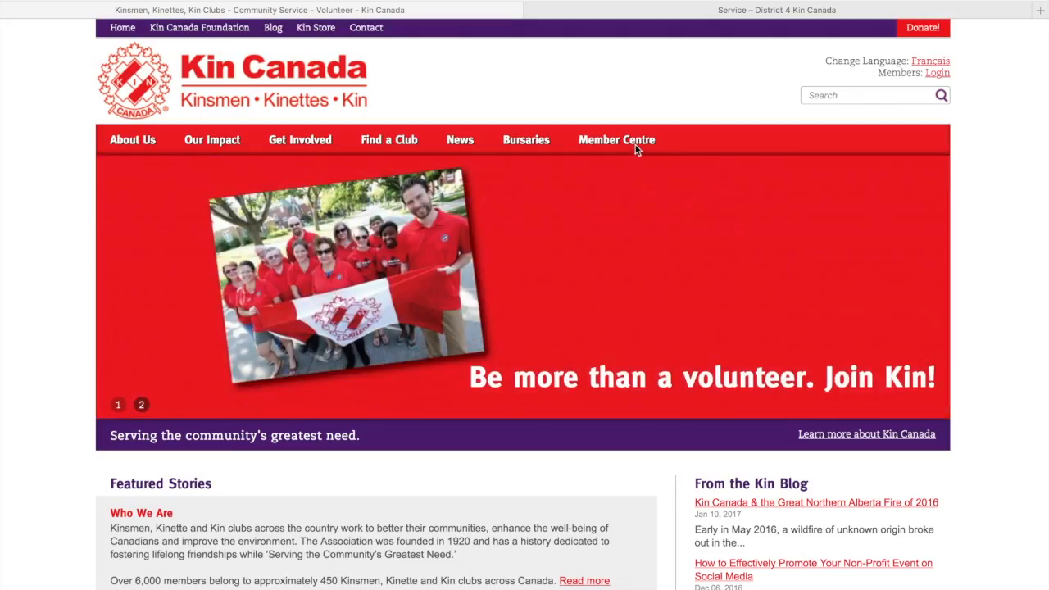
# Step: Open the Service Resources page of the Member Centre and go into its *Reporting folder
pyautogui.moveTo(635, 145)
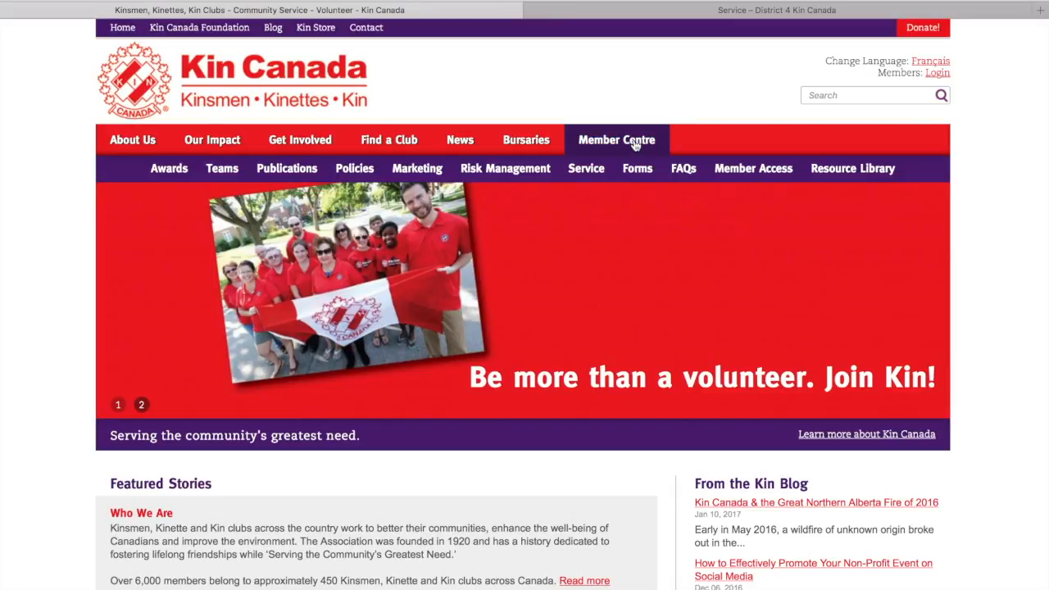
pyautogui.moveTo(586, 176)
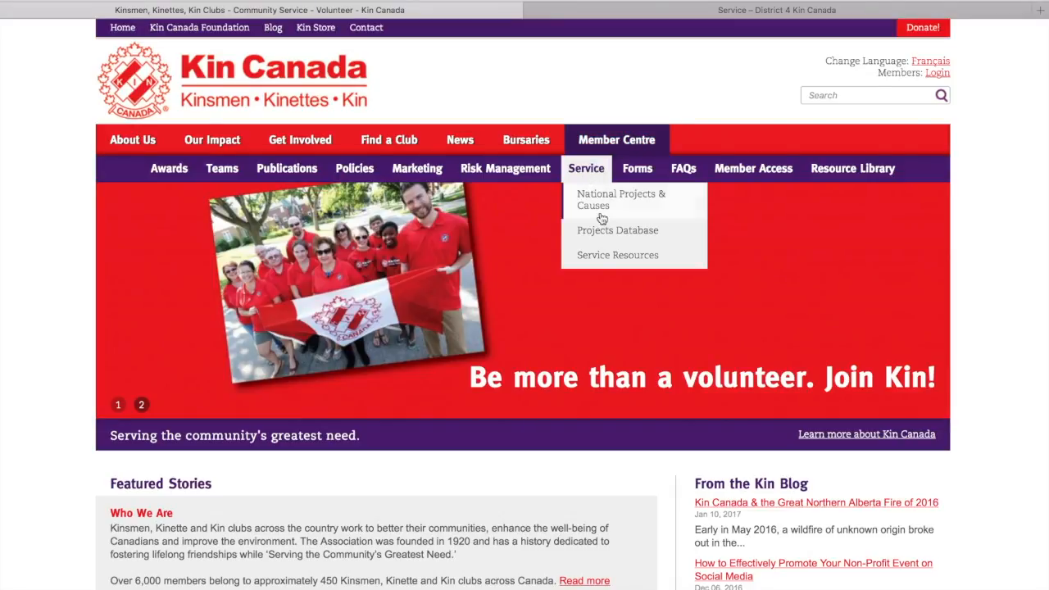
pyautogui.click(598, 257)
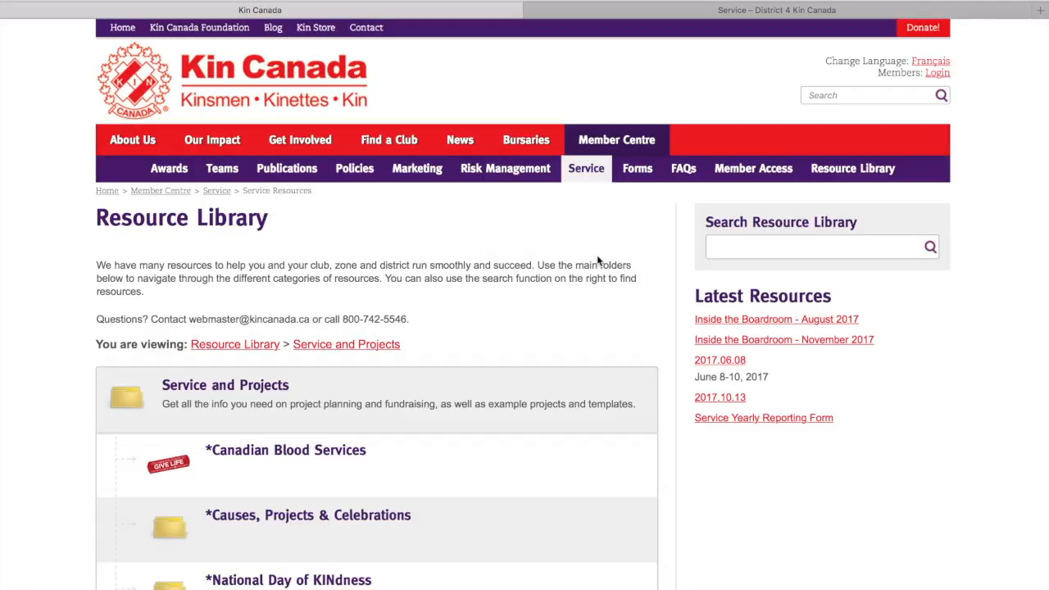
pyautogui.scroll(-5, 596, 270)
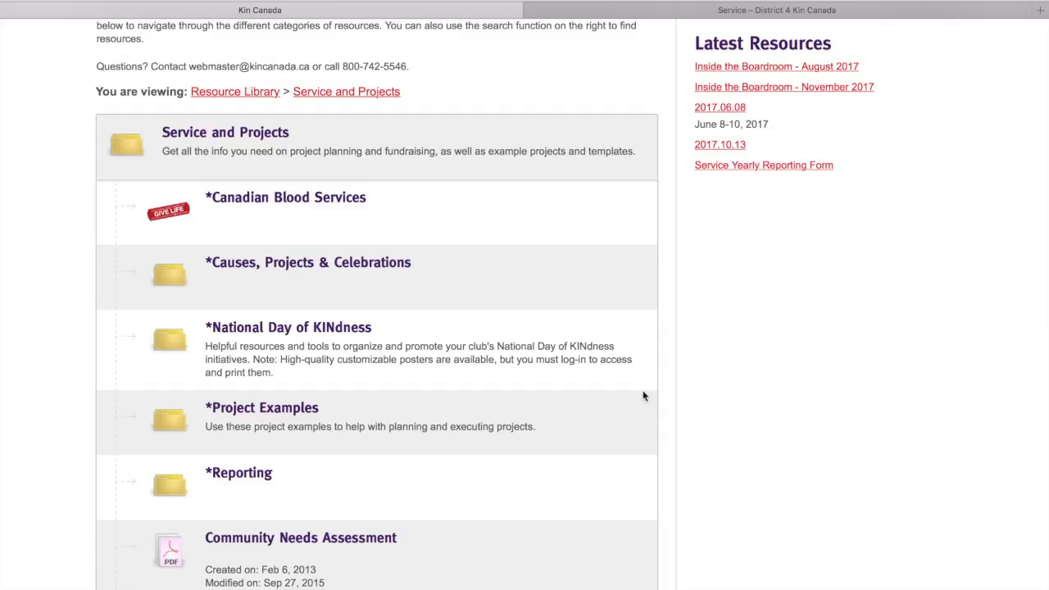
pyautogui.scroll(-5, 631, 392)
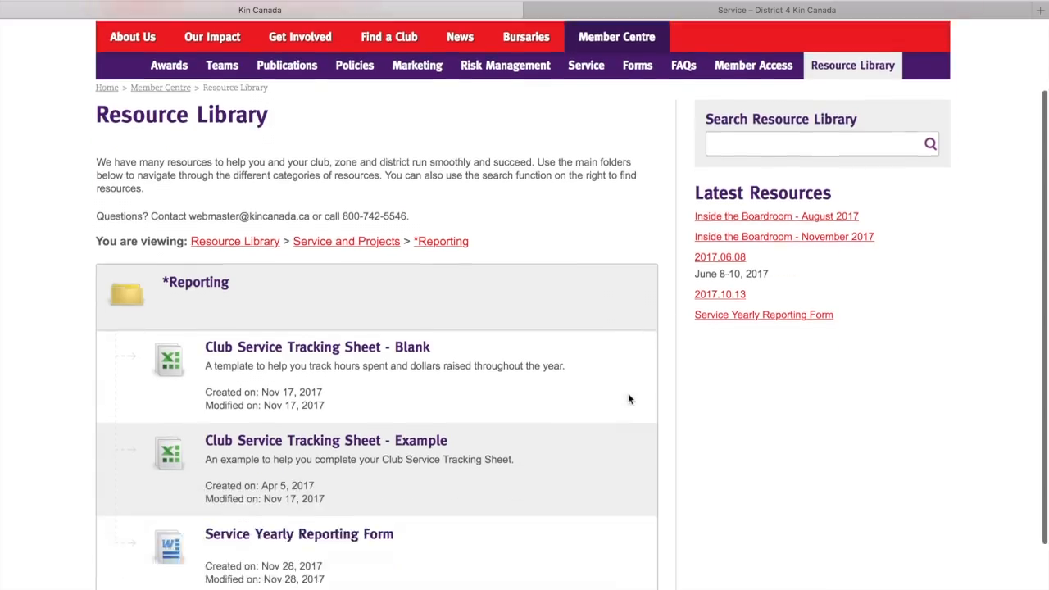
# Step: Review the club service tracking sheets and yearly reporting form listed in the *Reporting folder
pyautogui.scroll(1, 594, 394)
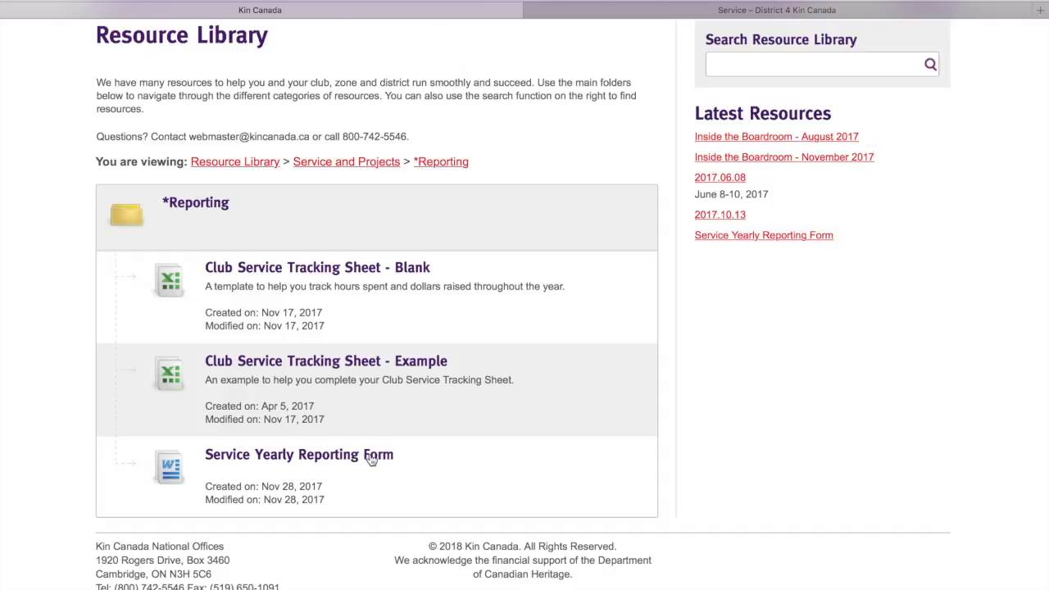
pyautogui.scroll(-1, 373, 410)
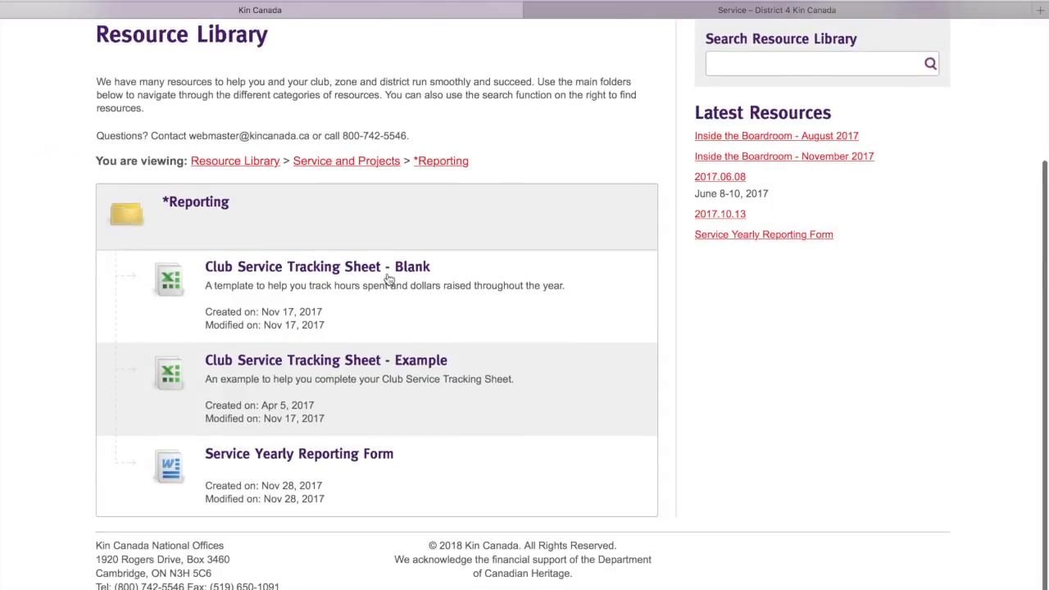
pyautogui.scroll(1, 389, 274)
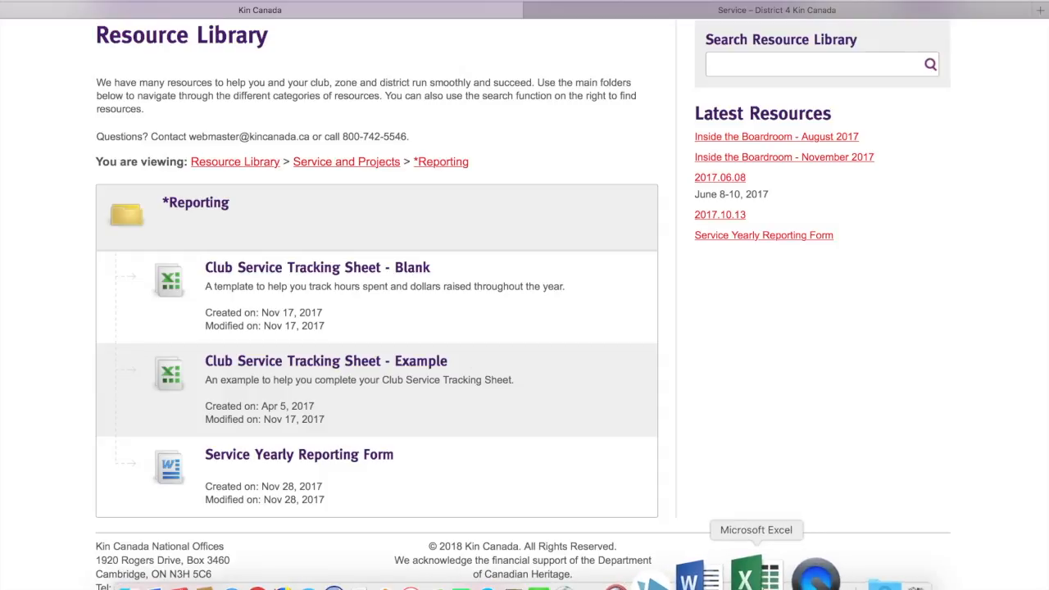
# Step: Switch to Microsoft Excel and examine the tracker's two sheets, highlighting the member names A6:A9 on September 2016
pyautogui.click(753, 578)
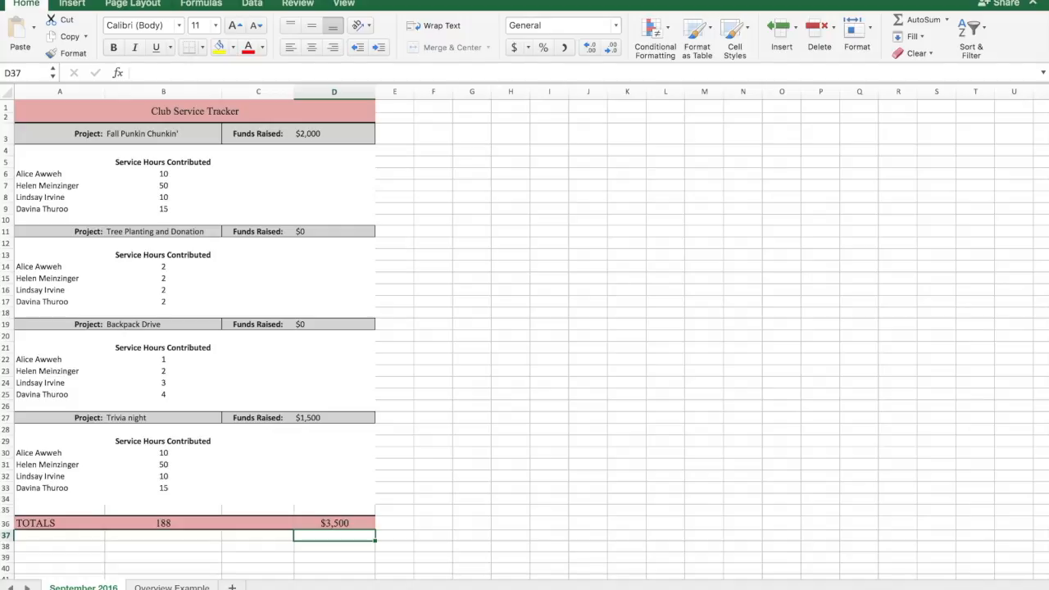
pyautogui.click(172, 587)
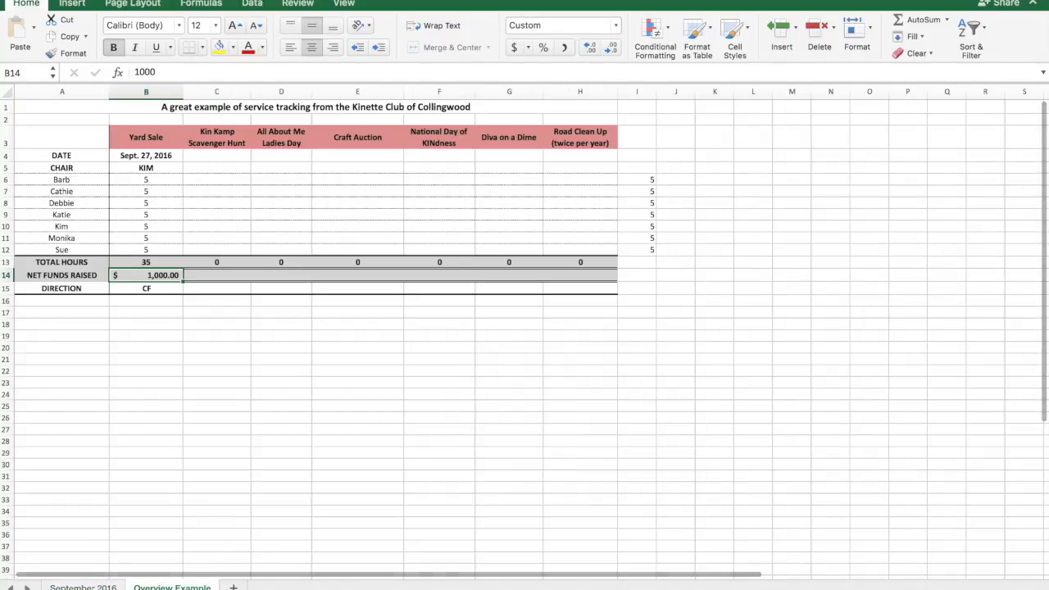
pyautogui.click(84, 587)
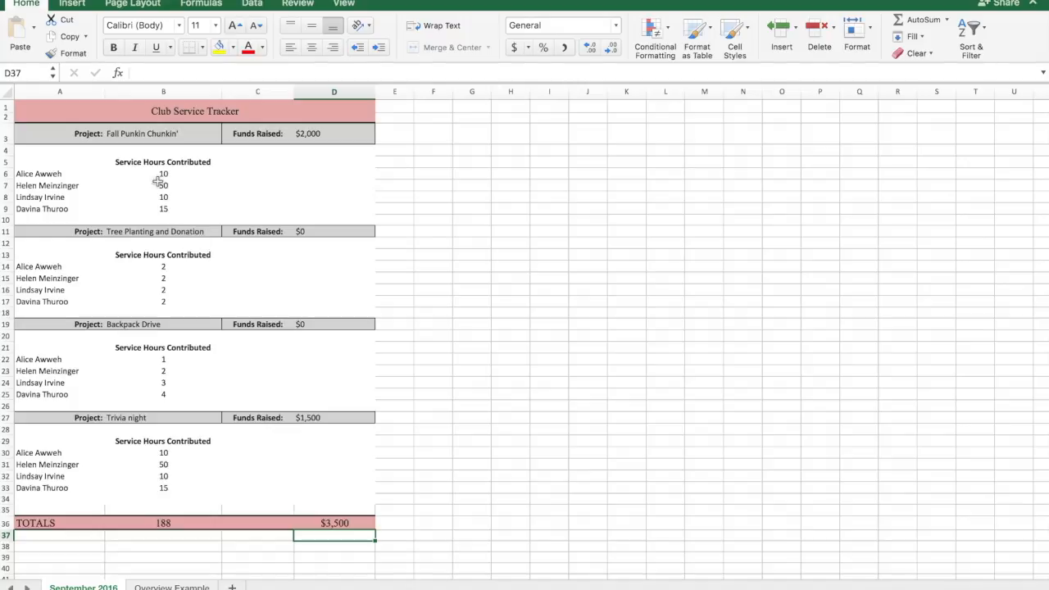
pyautogui.moveTo(54, 177); pyautogui.dragTo(42, 209)
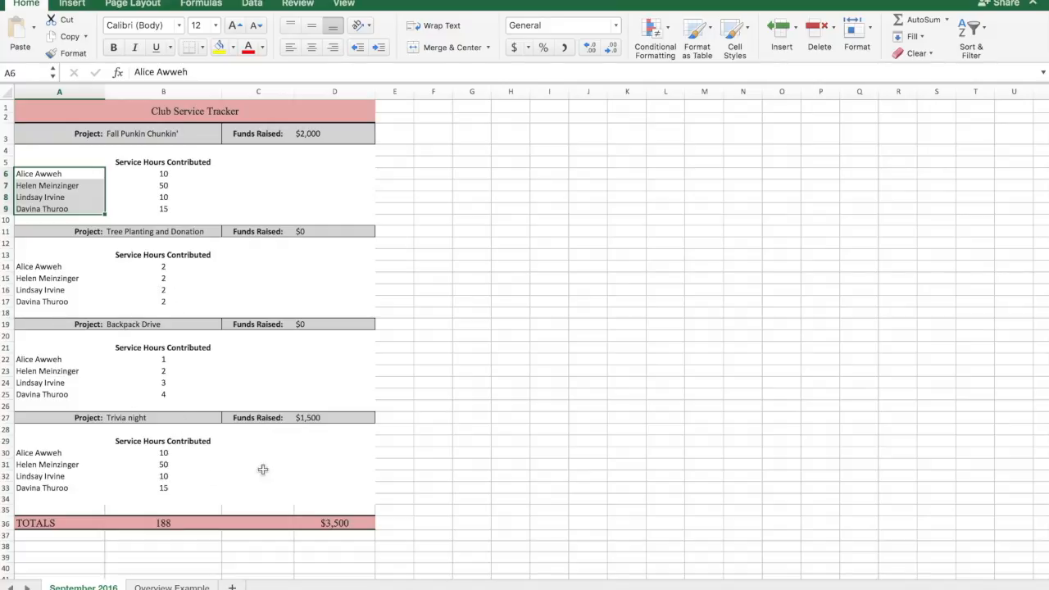
# Step: Examine the Overview Example sheet's project headings in row 3 and the member names in A6:A12
pyautogui.click(172, 586)
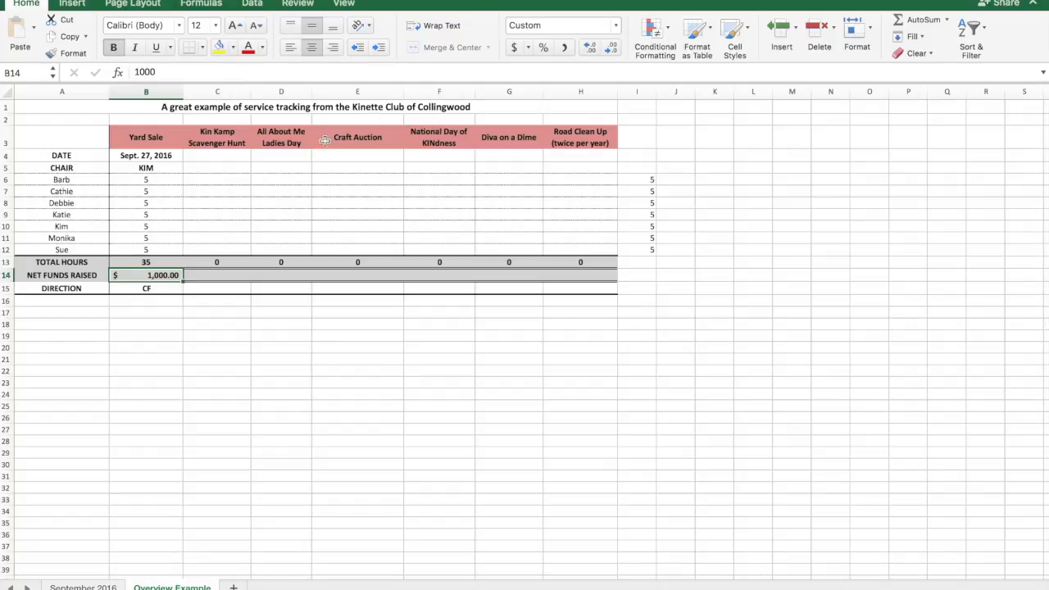
pyautogui.click(141, 134)
pyautogui.moveTo(141, 133); pyautogui.dragTo(601, 140)
pyautogui.click(62, 180)
pyautogui.moveTo(61, 181); pyautogui.dragTo(57, 250)
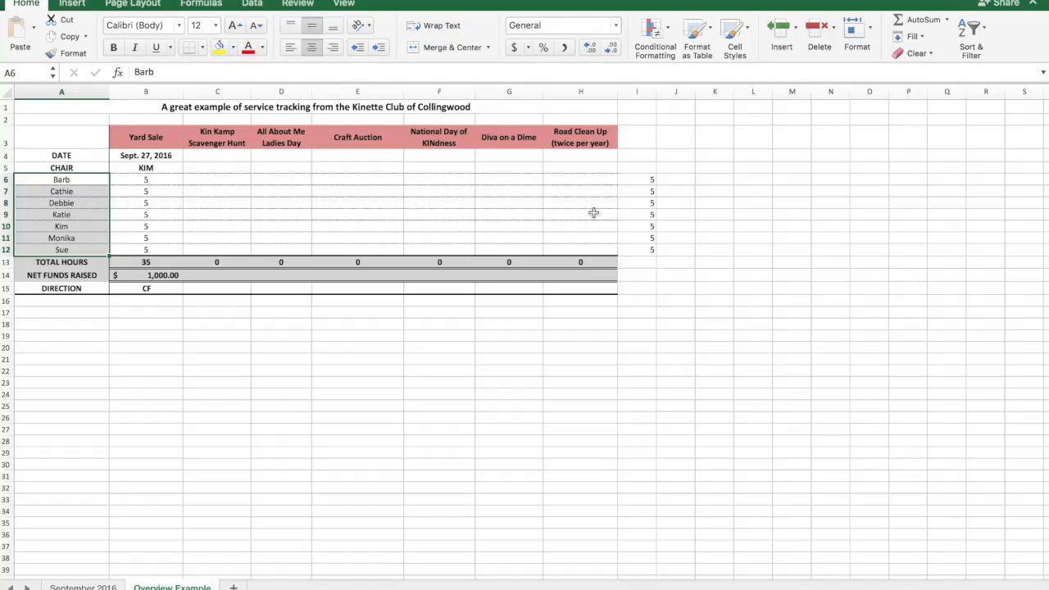
# Step: Rename the September 2016 sheet as 2017-2018
pyautogui.click(83, 586)
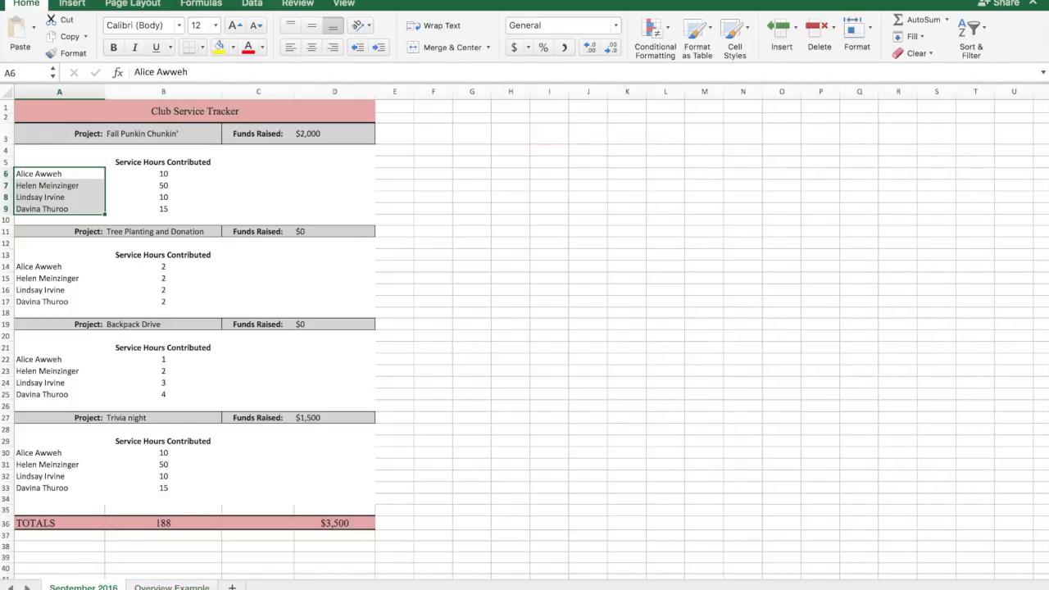
pyautogui.rightClick(83, 586)
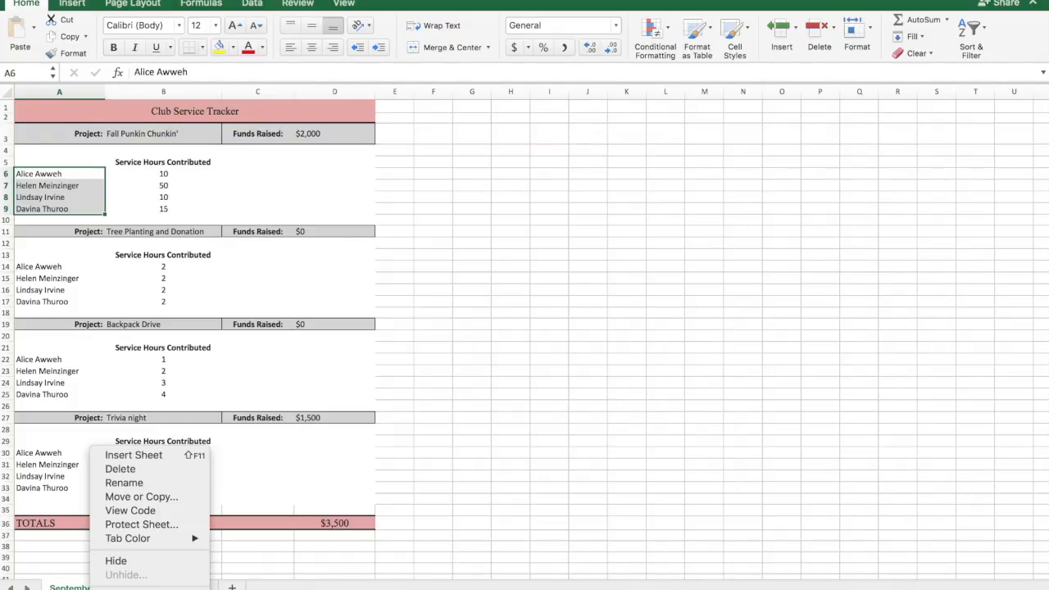
pyautogui.click(142, 483)
pyautogui.write('201')
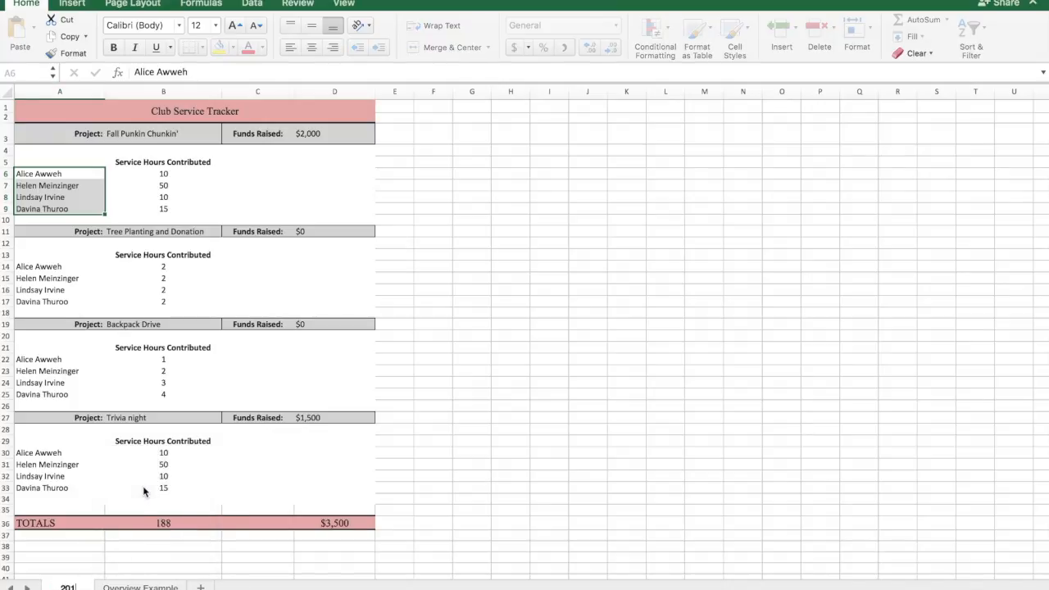
pyautogui.write('7-2018')
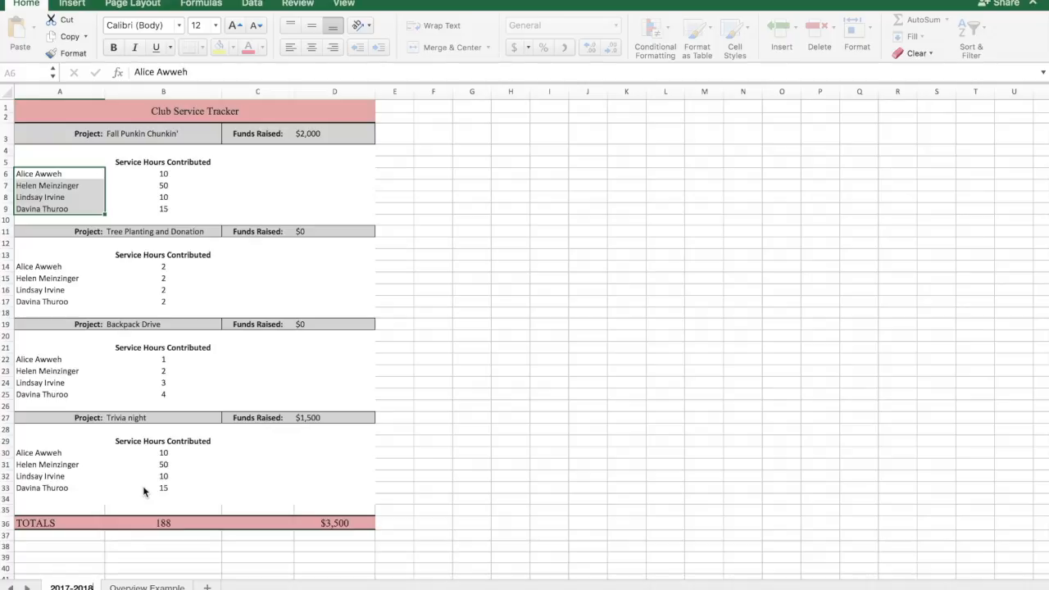
pyautogui.press('Return')
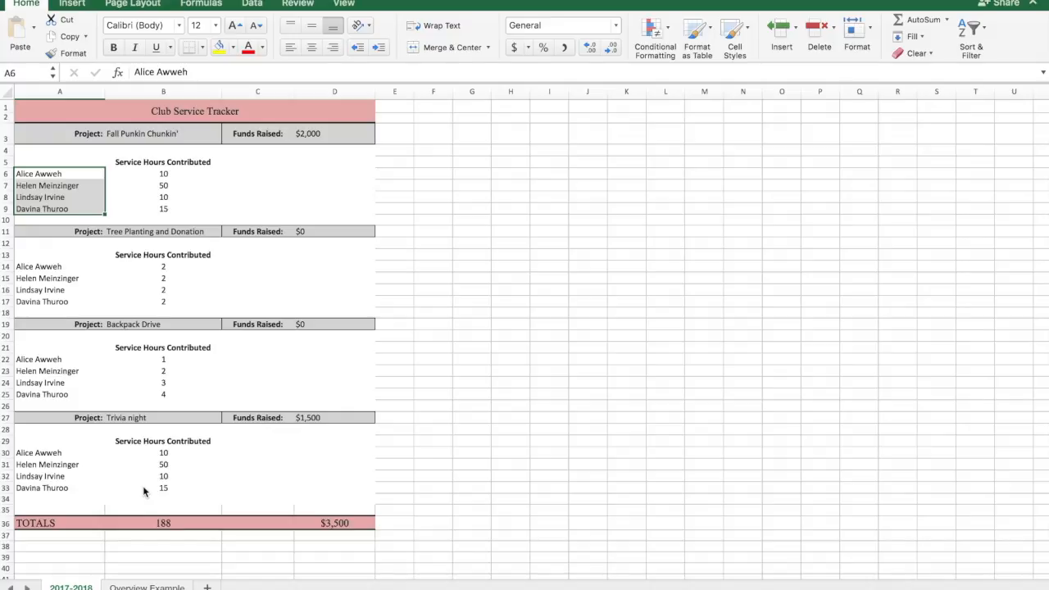
# Step: Set the funds raised for the Backpack Drive project to $500 in cell D19
pyautogui.click(216, 198)
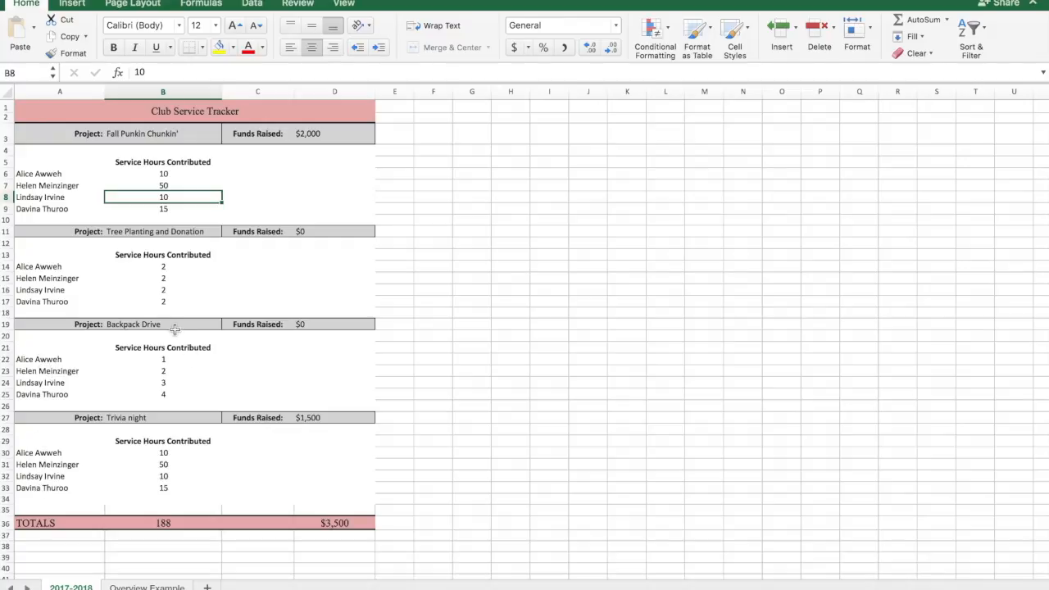
pyautogui.click(144, 324)
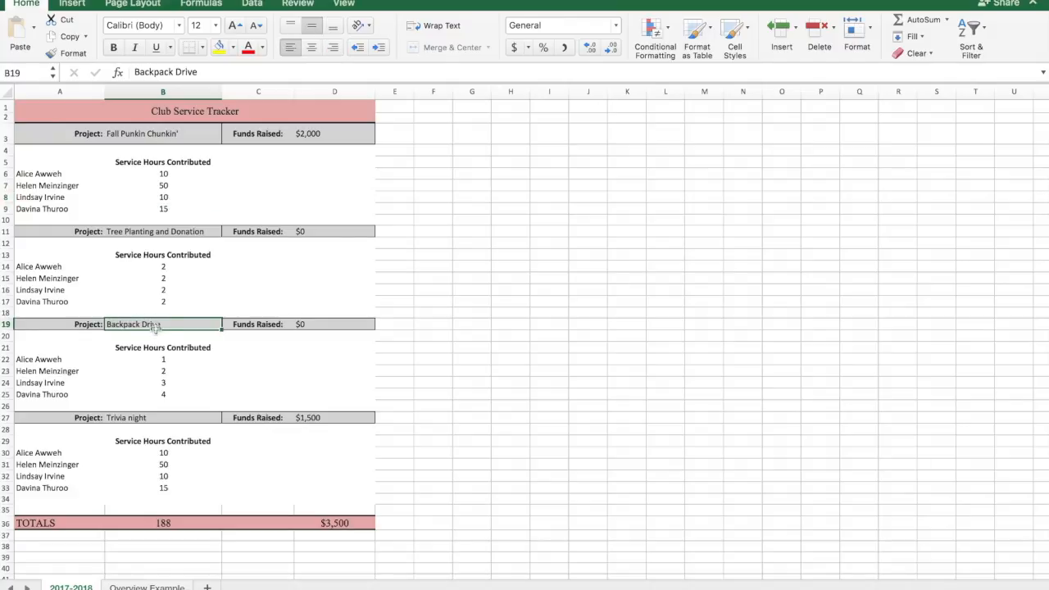
pyautogui.click(324, 325)
pyautogui.write('500')
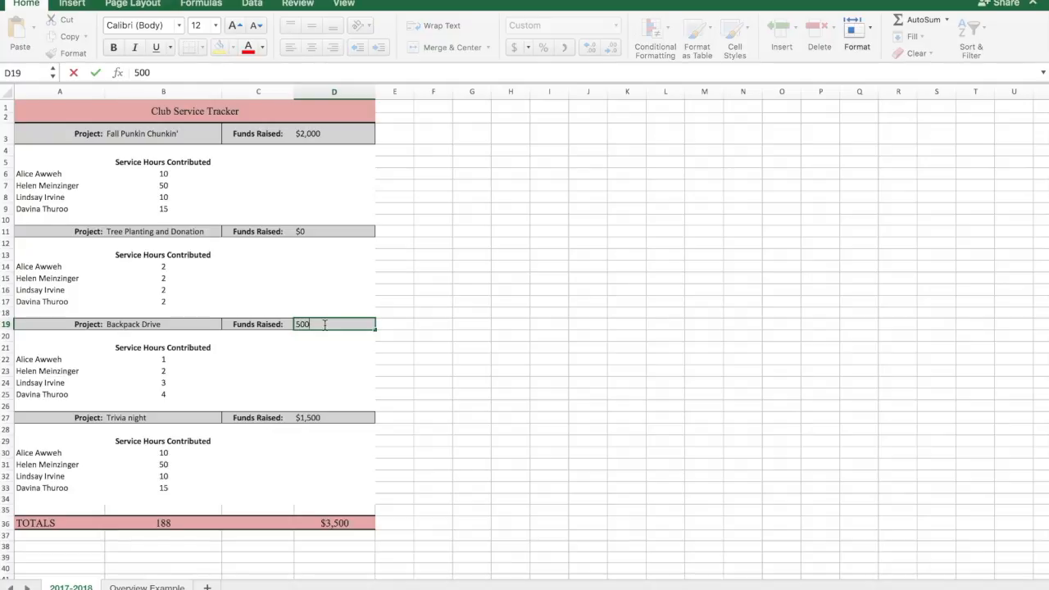
pyautogui.press('Return')
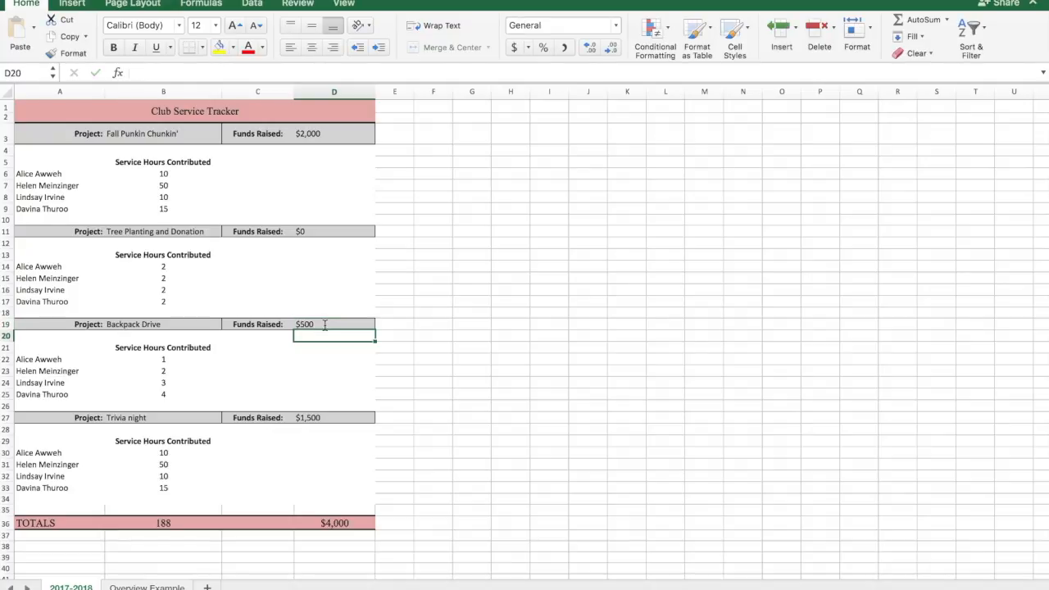
# Step: Set the second member's service hours for the Backpack Drive project to 15 in cell B23
pyautogui.click(53, 358)
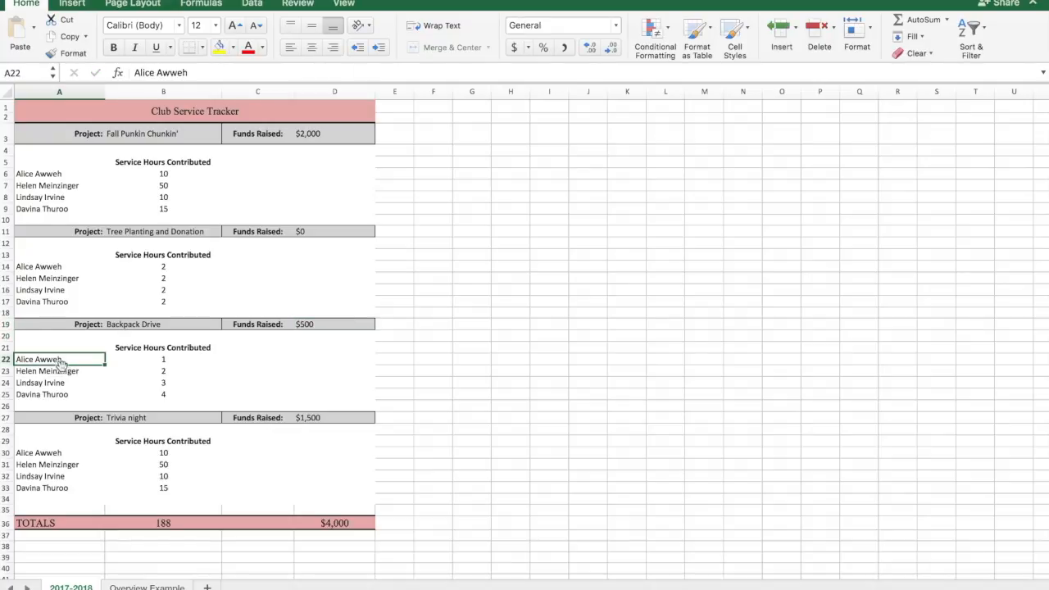
pyautogui.click(165, 373)
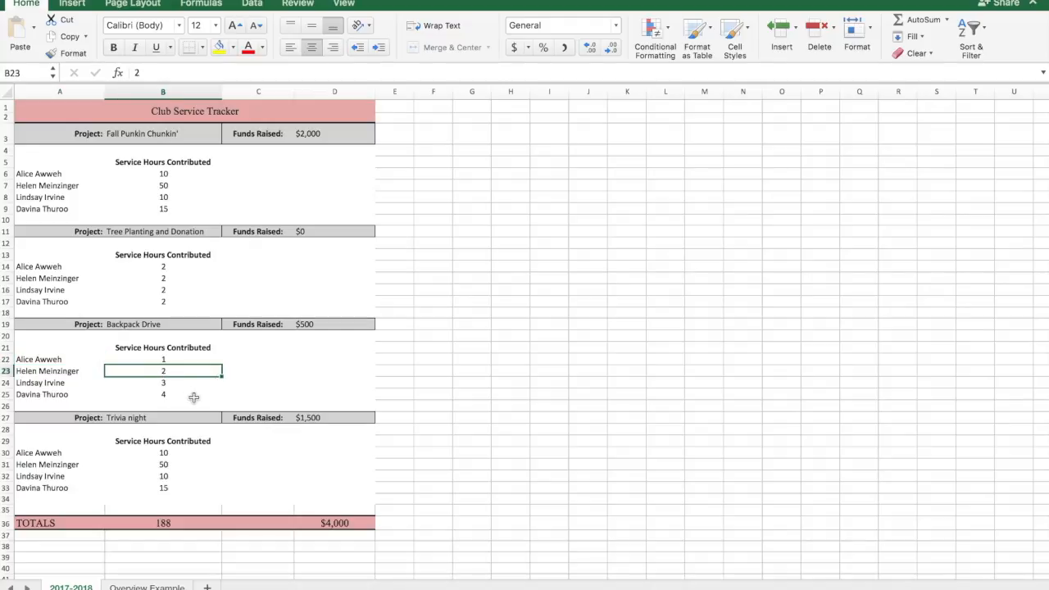
pyautogui.write('15')
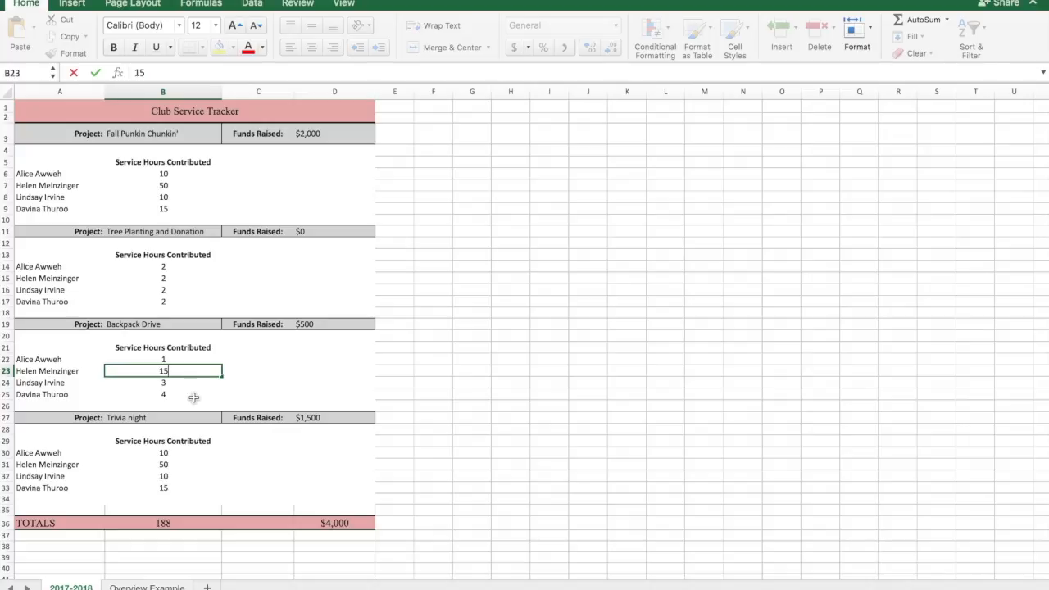
pyautogui.press('Return')
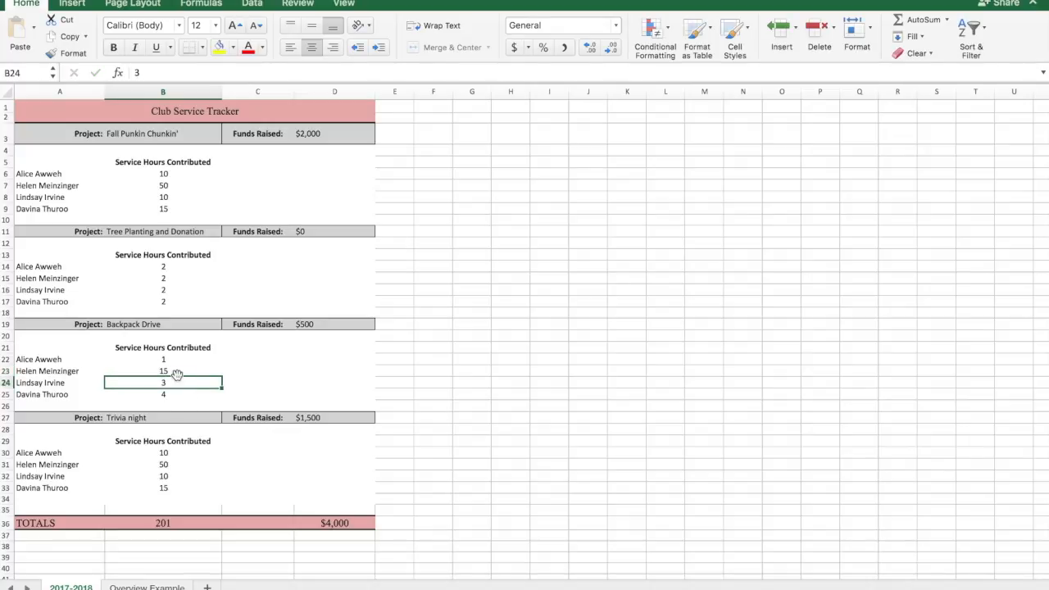
# Step: Inspect the formulas in the TOTALS row for service hours in B36 and funds raised in D36
pyautogui.click(166, 523)
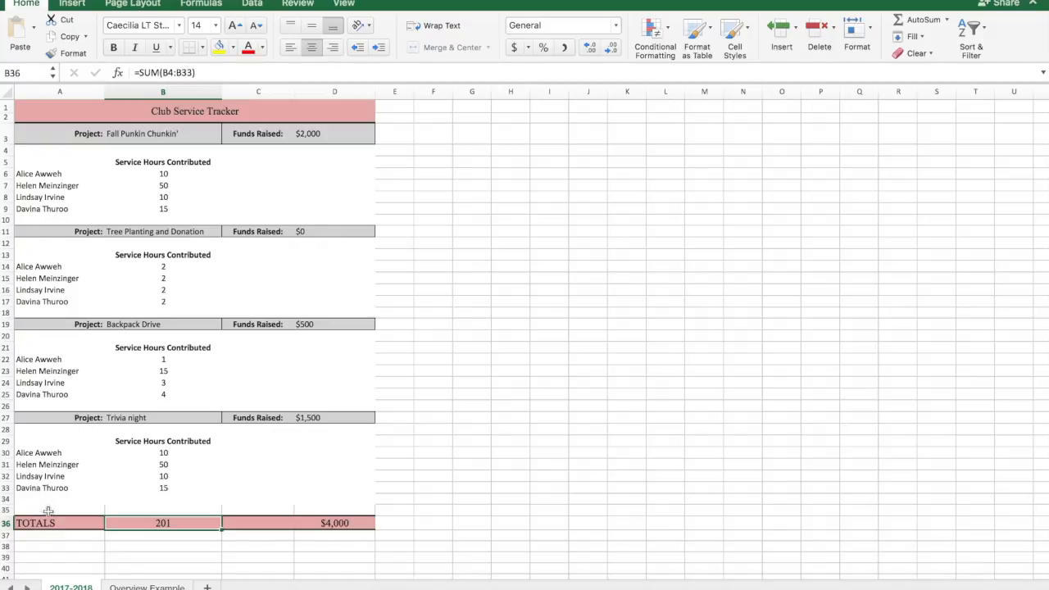
pyautogui.click(338, 525)
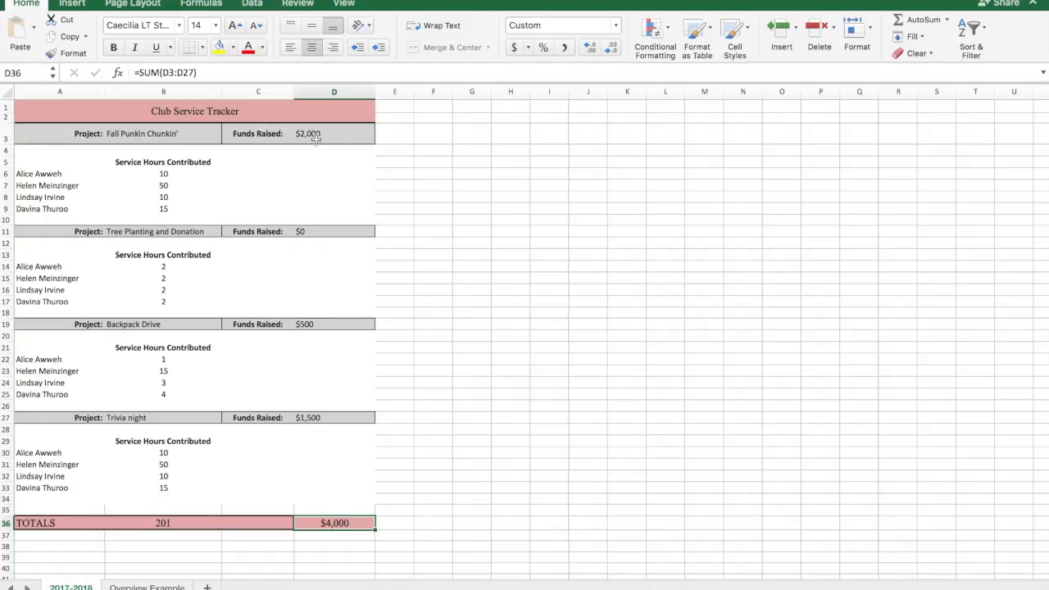
pyautogui.moveTo(137, 522); pyautogui.dragTo(336, 525)
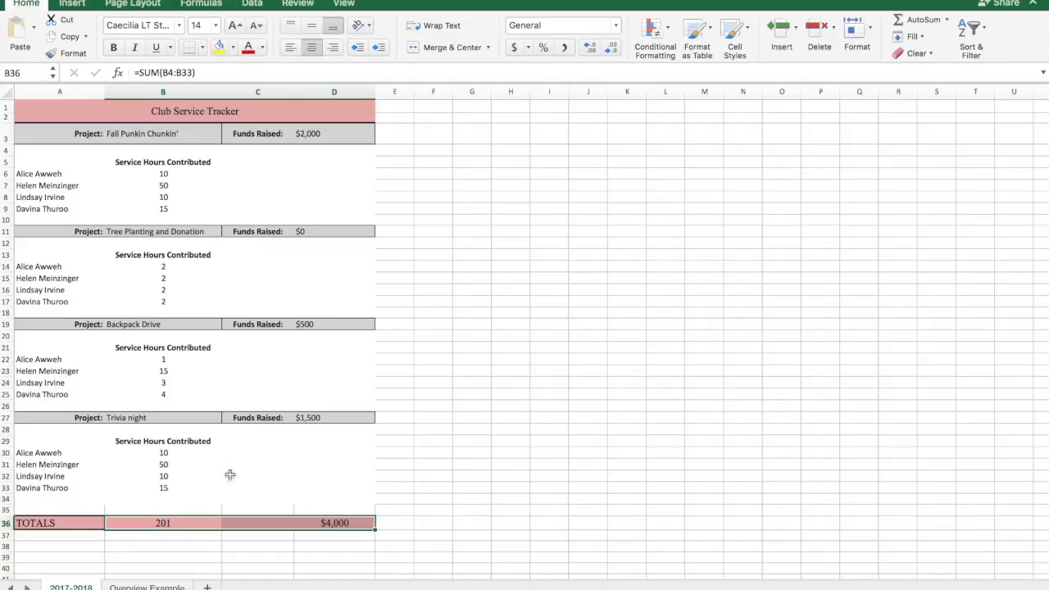
pyautogui.click(161, 523)
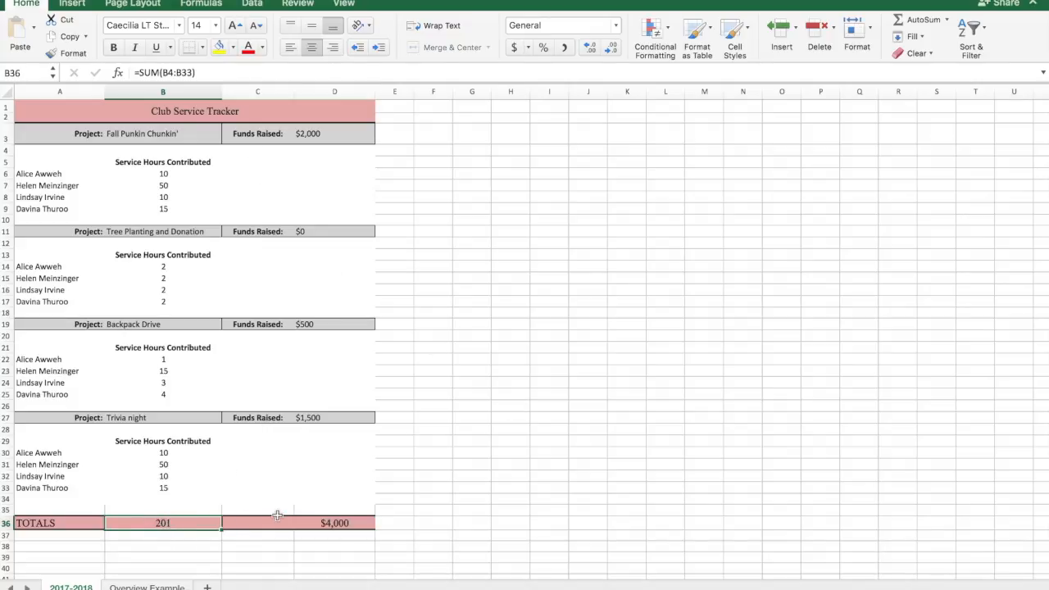
pyautogui.click(331, 523)
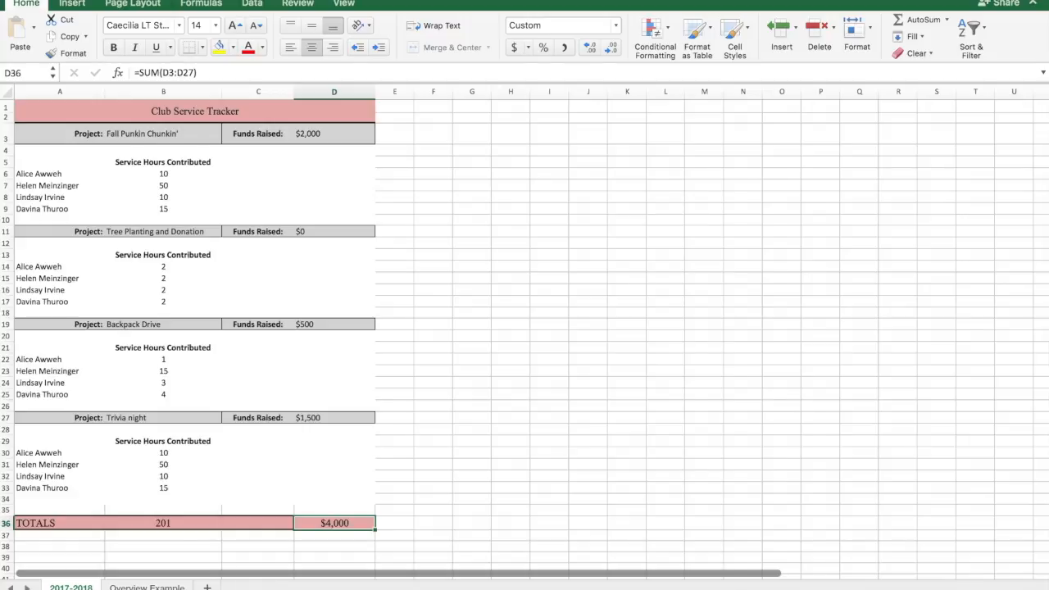
# Step: View the Overview Example sheet's title and highlight its project headings from Yard Sale to Road Clean Up
pyautogui.click(146, 586)
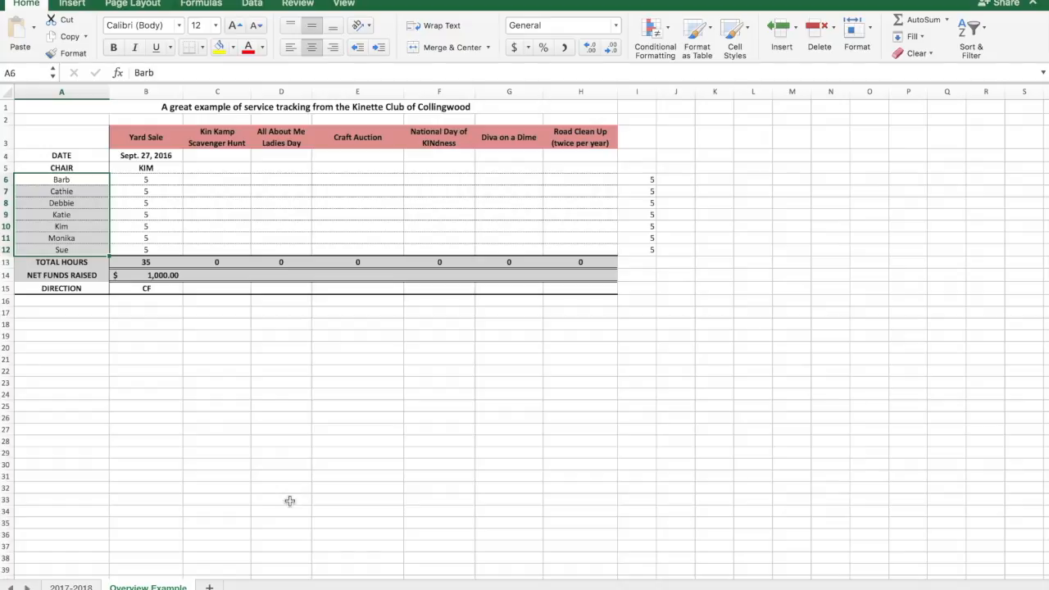
pyautogui.click(429, 107)
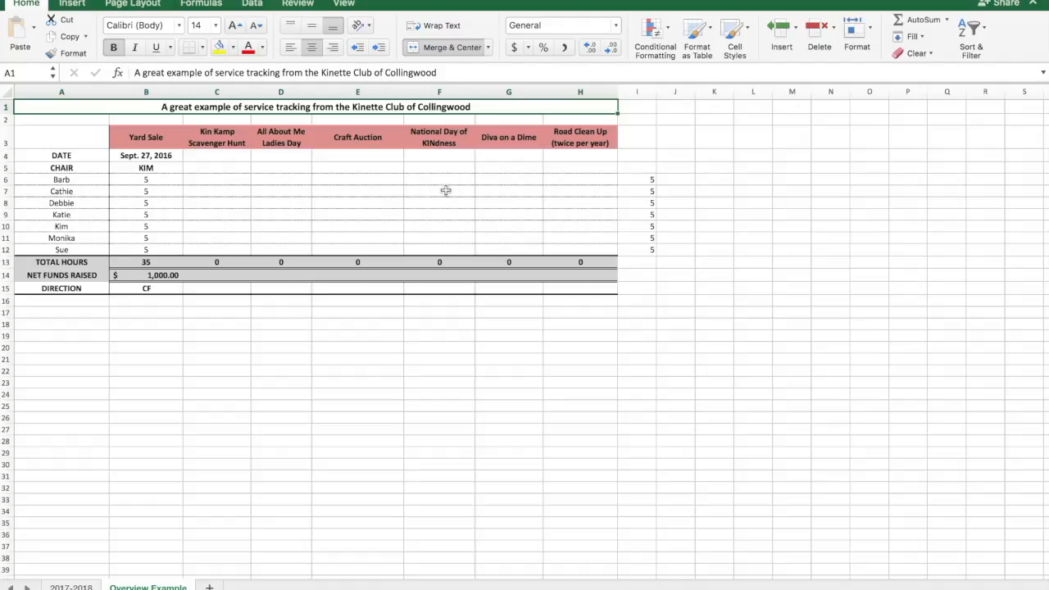
pyautogui.moveTo(146, 138); pyautogui.dragTo(551, 138)
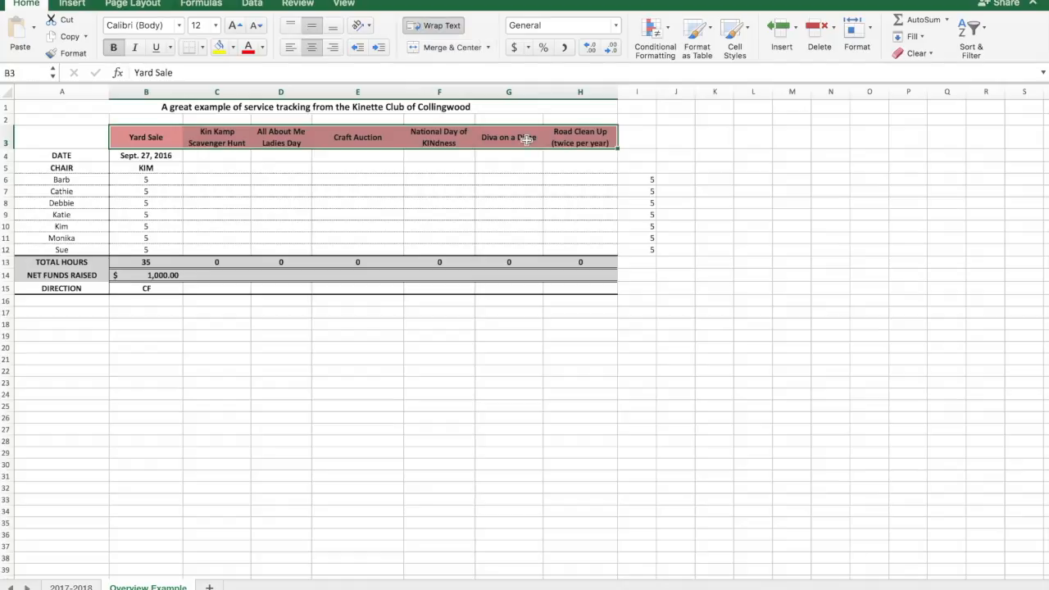
# Step: View the Yard Sale's date and chair cells, the matching Kin Kamp Scavenger Hunt cells, and the member names in A6:A12
pyautogui.click(156, 155)
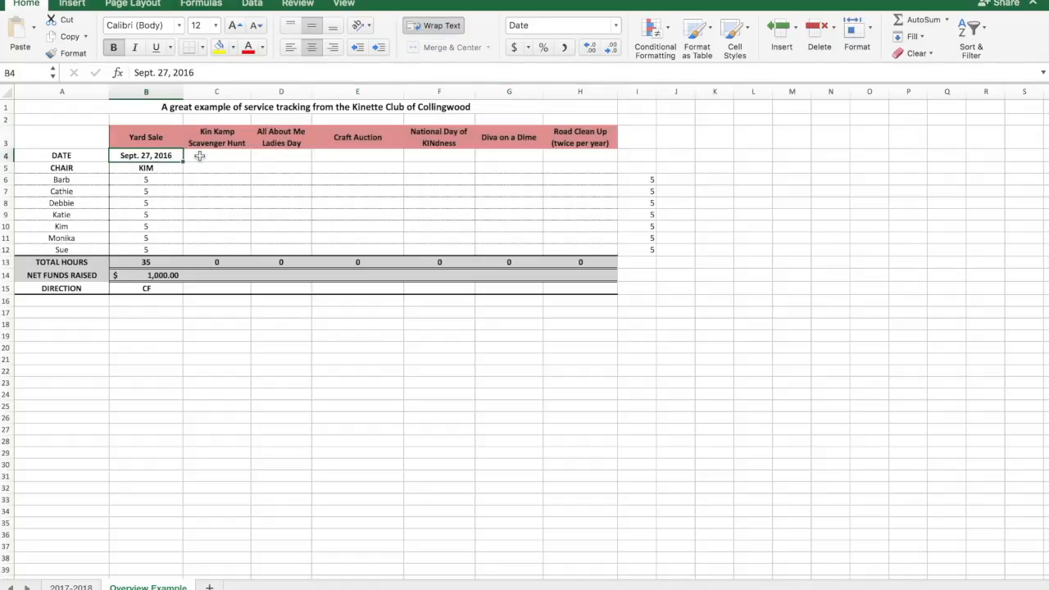
pyautogui.click(203, 154)
pyautogui.click(165, 169)
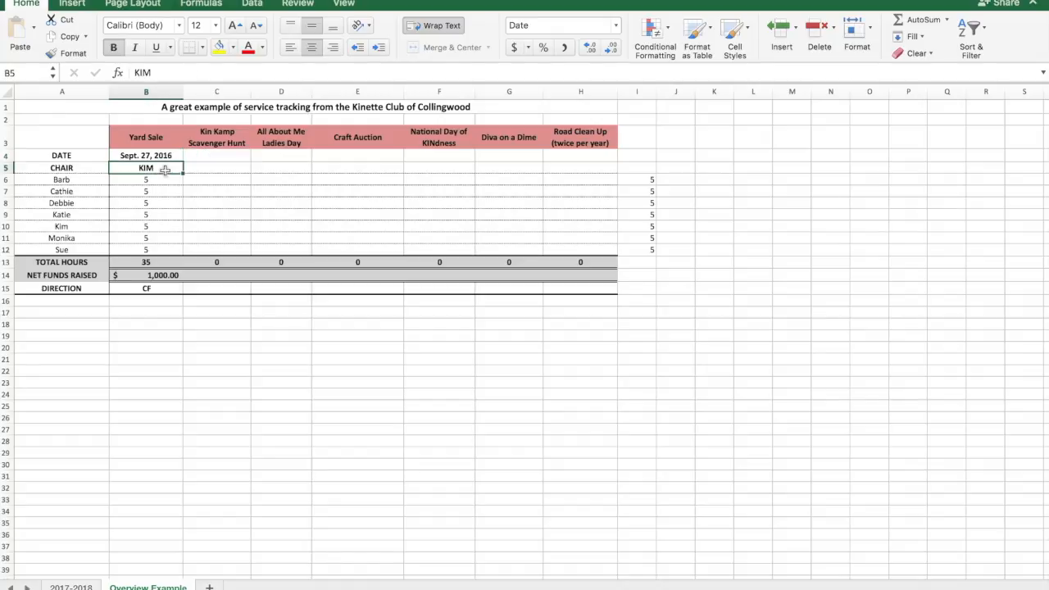
pyautogui.click(203, 168)
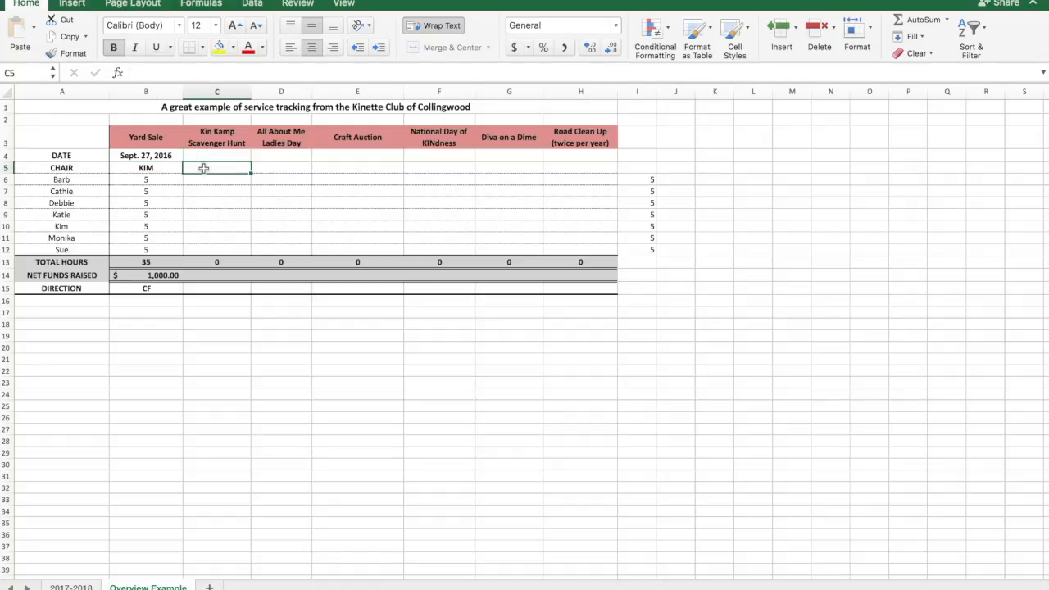
pyautogui.moveTo(72, 180); pyautogui.dragTo(64, 250)
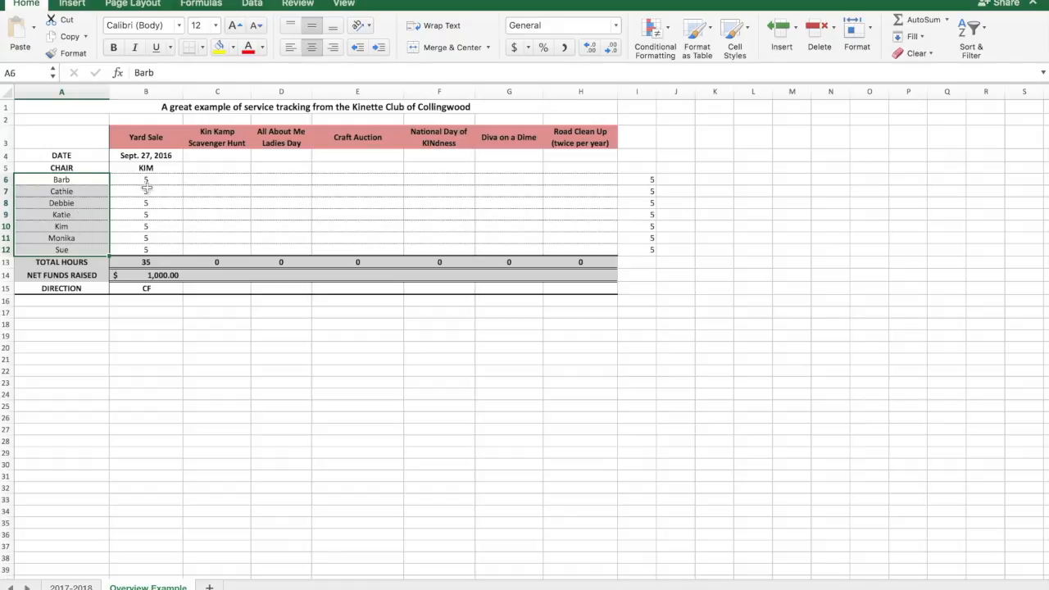
# Step: Enter the chair's first name for the Kin Kamp Scavenger Hunt in cell C5
pyautogui.click(218, 168)
pyautogui.write('Rick')
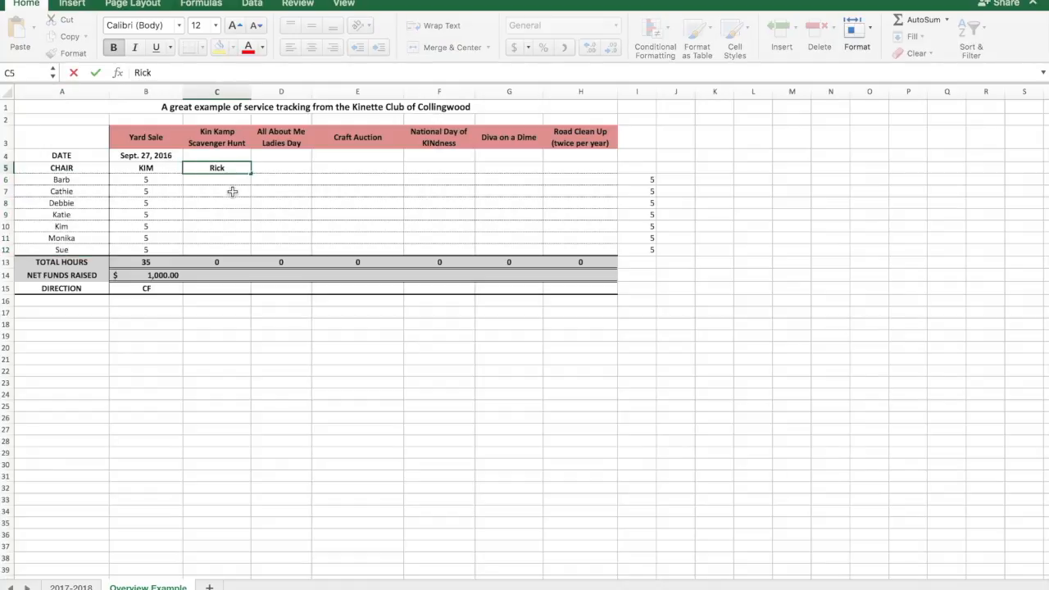
pyautogui.press('Return')
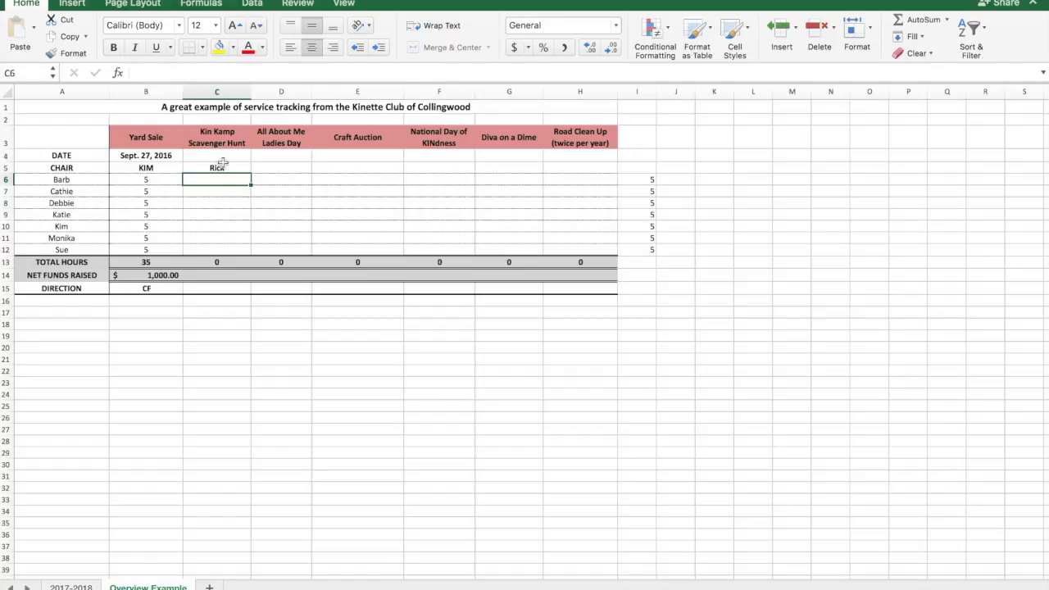
# Step: Enter Kin Kamp Scavenger Hunt service hours of 5, 4 and 5 for the three members in cells C8 to C10
pyautogui.click(210, 201)
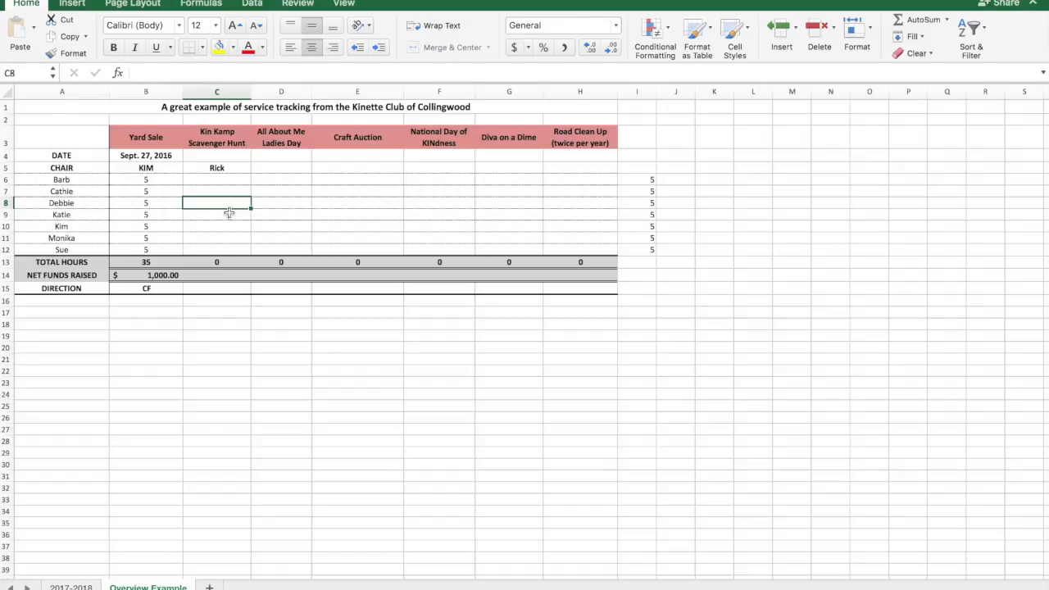
pyautogui.write('5')
pyautogui.press('Return')
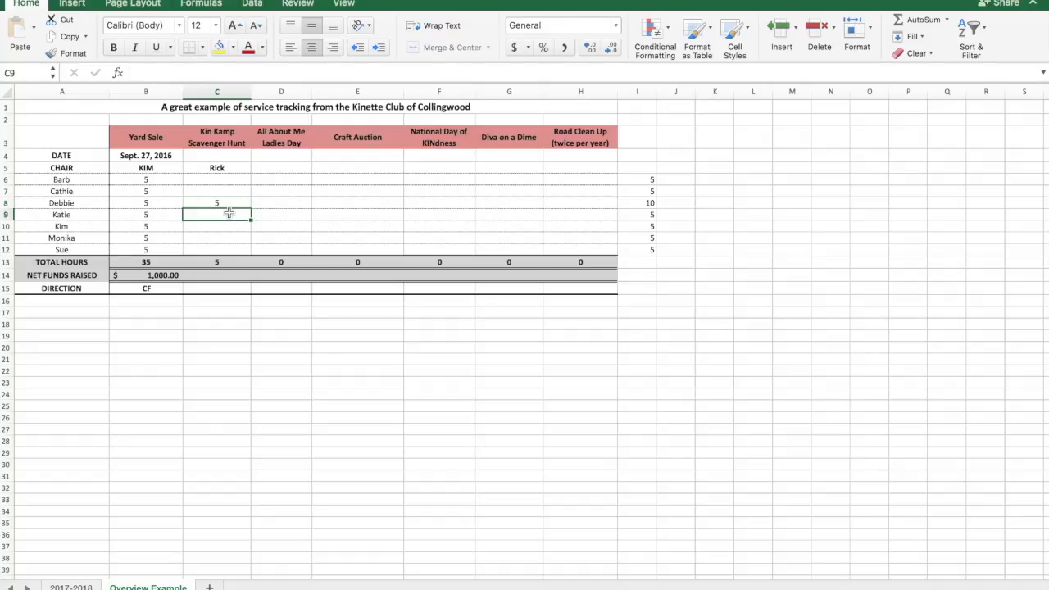
pyautogui.write('4')
pyautogui.press('Return')
pyautogui.write('5')
pyautogui.press('Return')
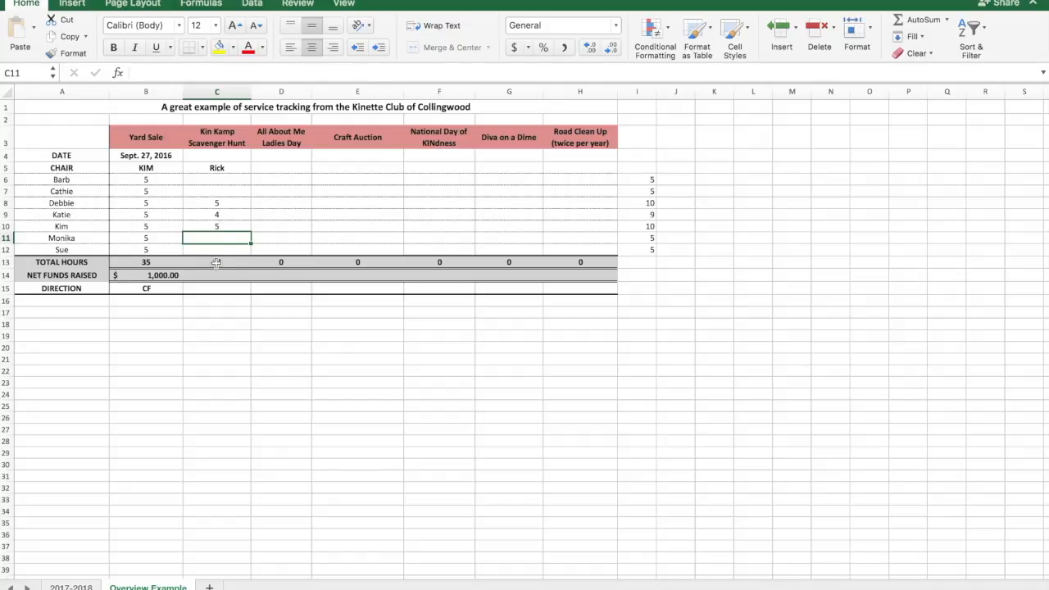
# Step: Inspect the project's total hours formula in C13, the member hours in row 8 and the member total formula in I10
pyautogui.click(216, 261)
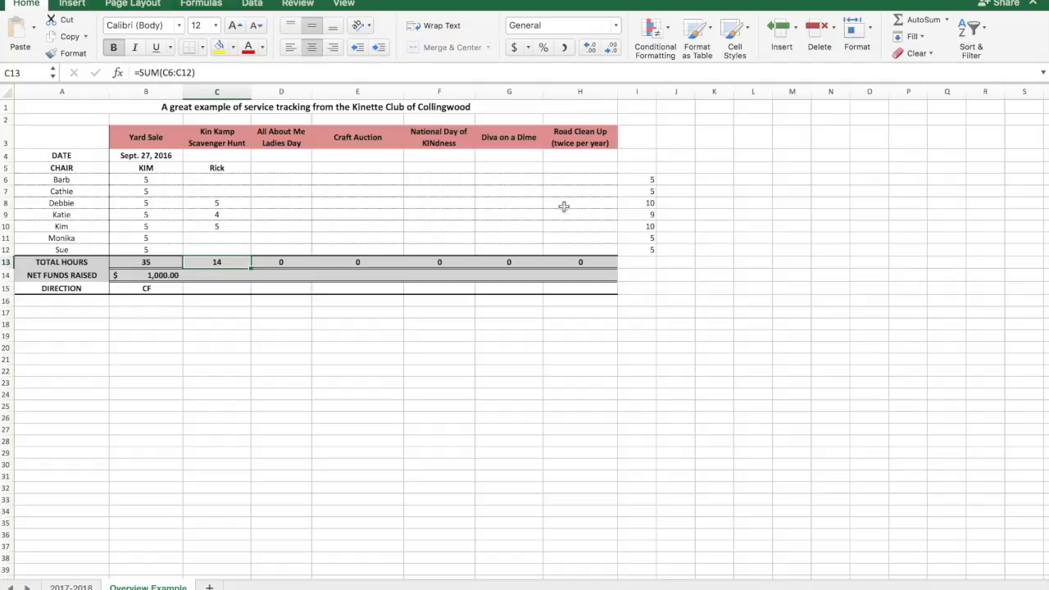
pyautogui.click(7, 203)
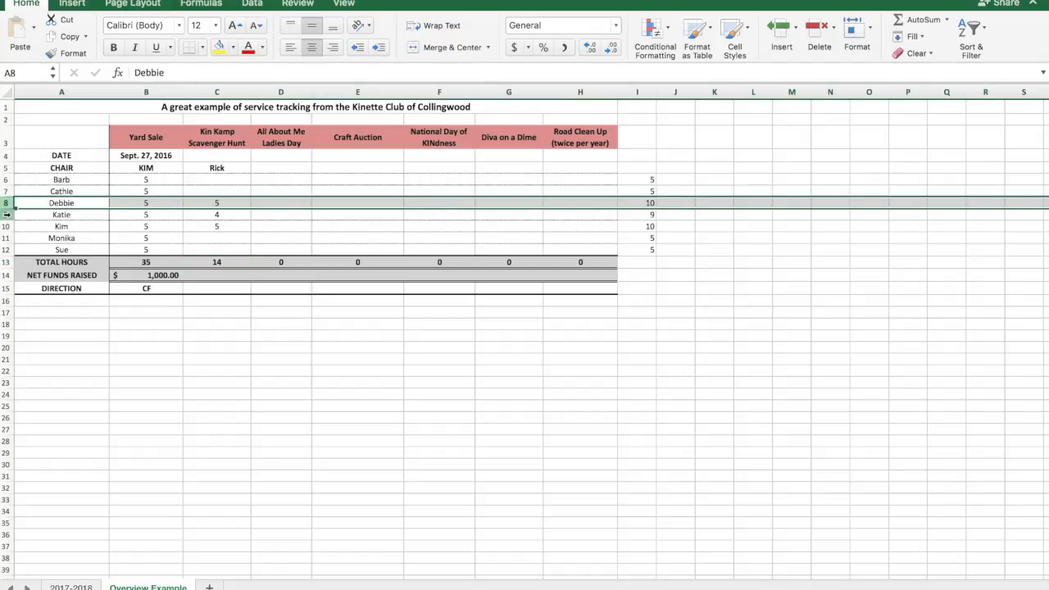
pyautogui.click(647, 227)
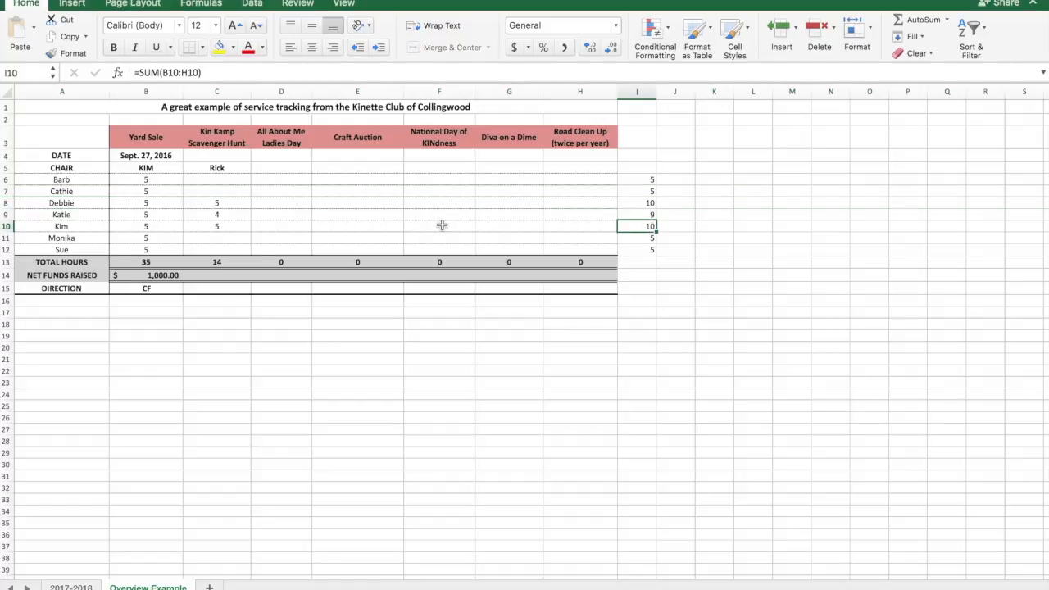
# Step: Set the Kin Kamp Scavenger Hunt's net funds raised to 500 in C14 and its direction to Boys & Girls Club in C15
pyautogui.click(226, 275)
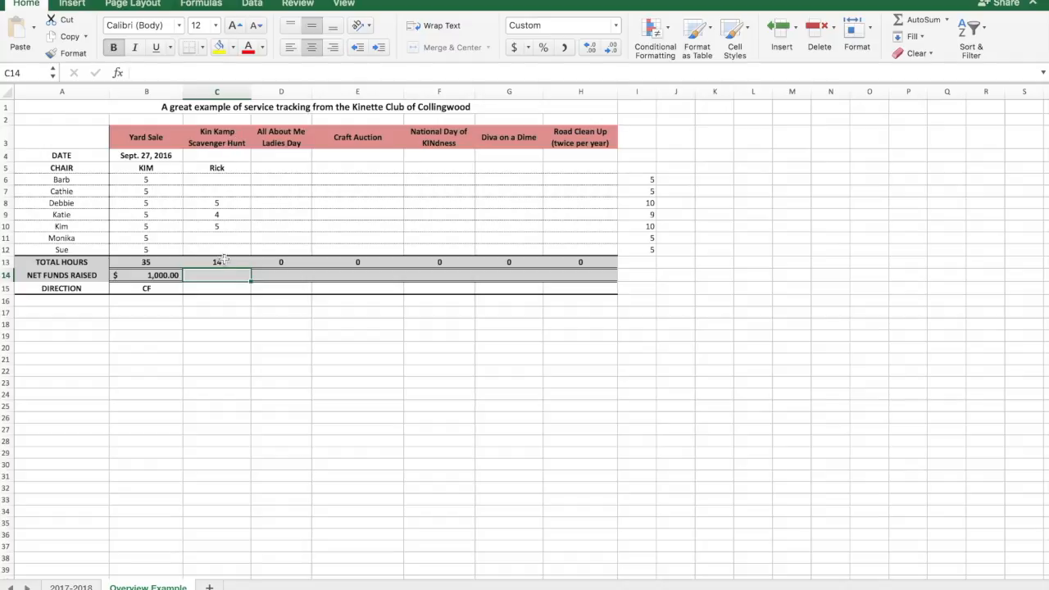
pyautogui.write('500')
pyautogui.press('Return')
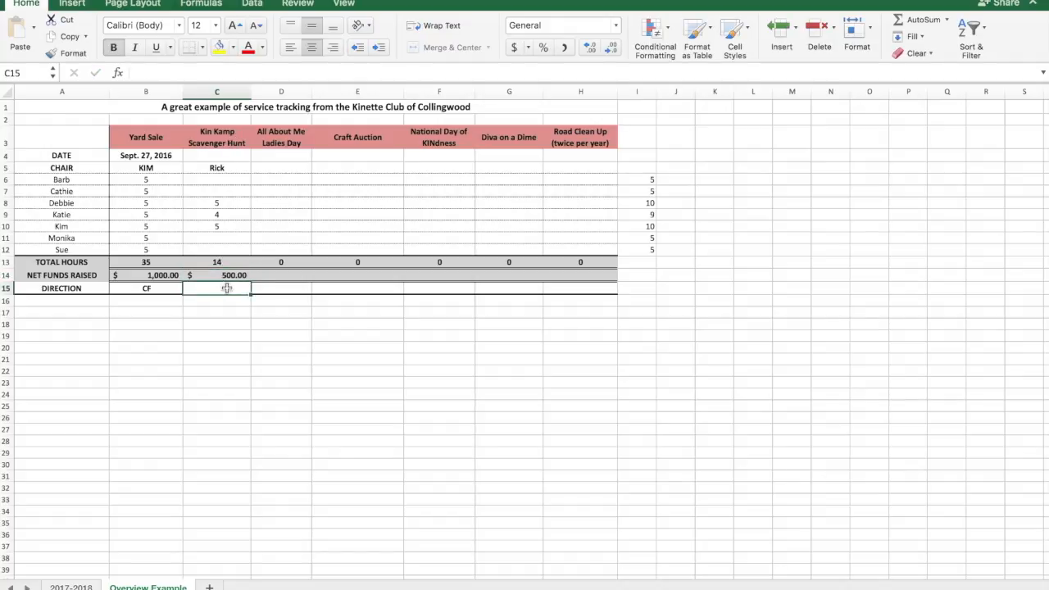
pyautogui.write('Boys')
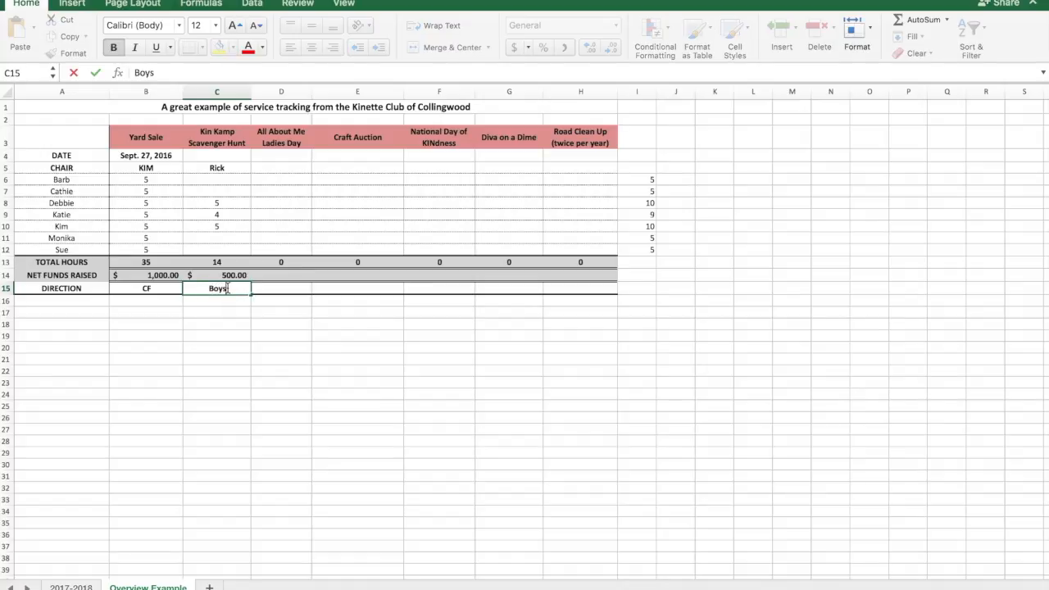
pyautogui.write(' & Girls Club')
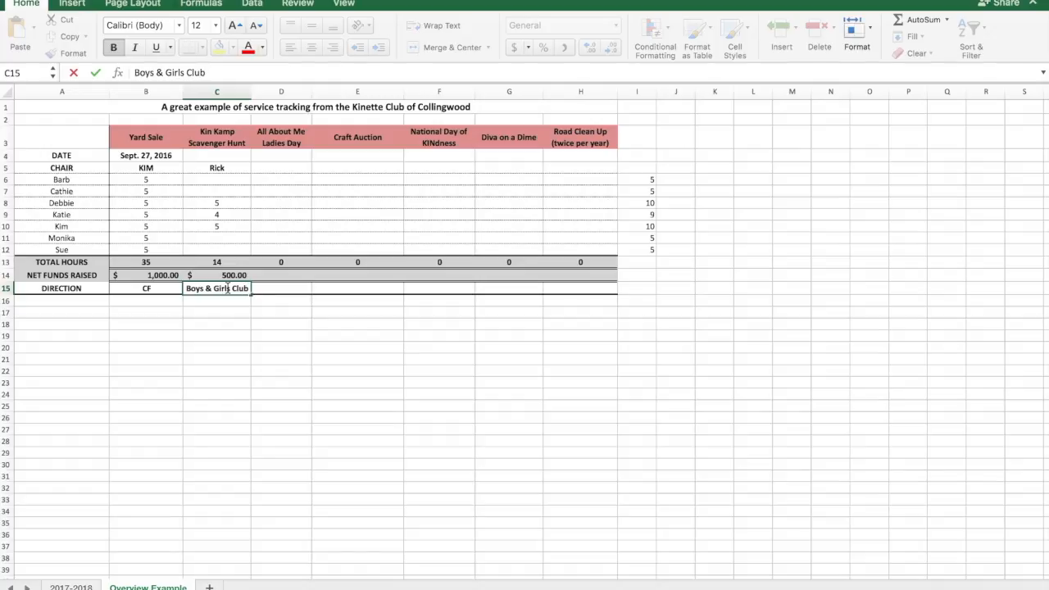
pyautogui.press('Return')
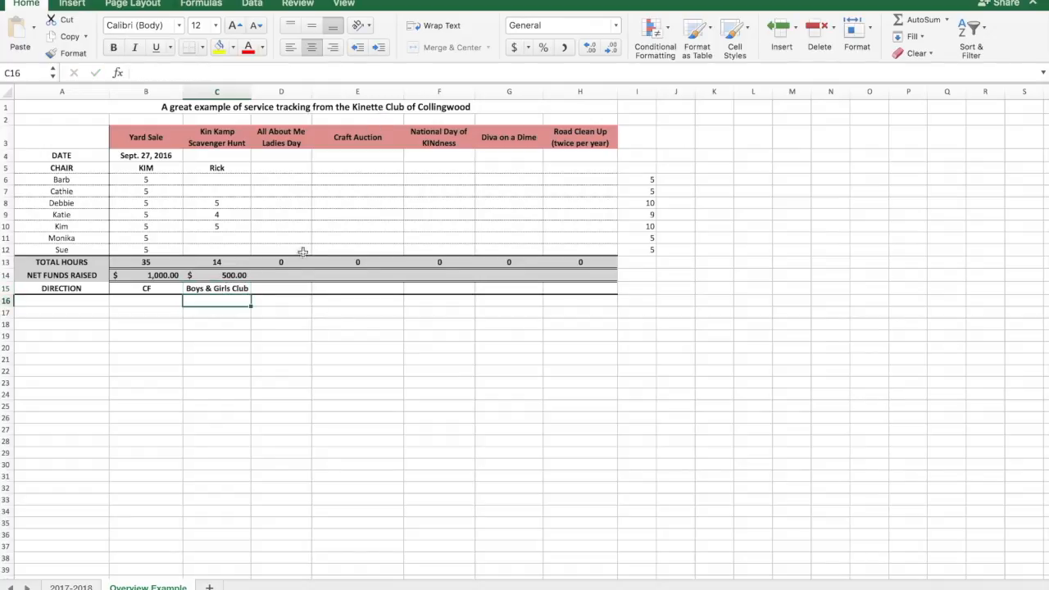
# Step: Total the hours and net funds across all projects by copying the sum formula from I12 into I13 and I14
pyautogui.click(220, 262)
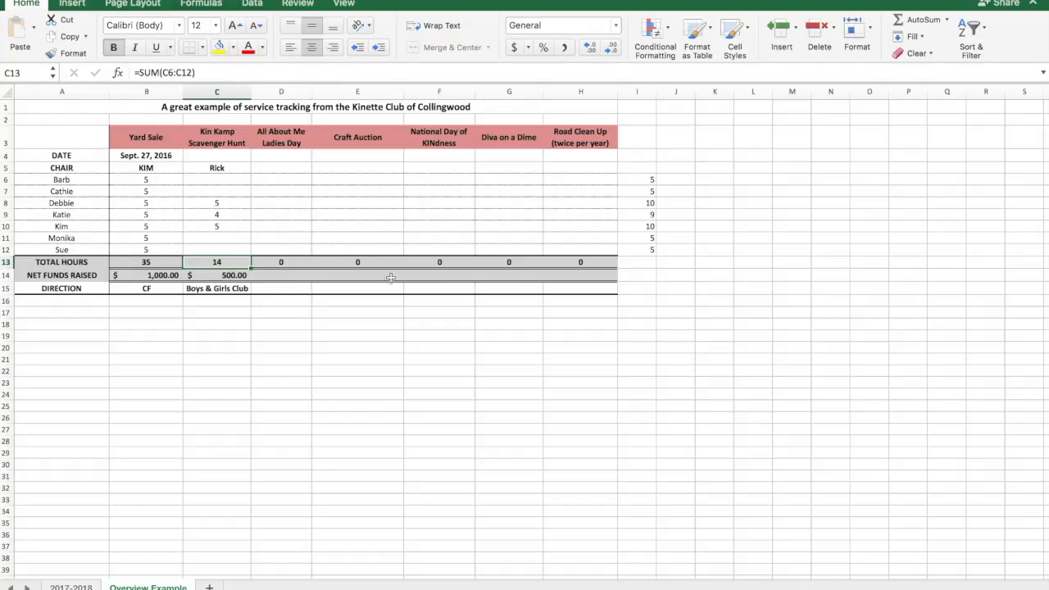
pyautogui.click(647, 266)
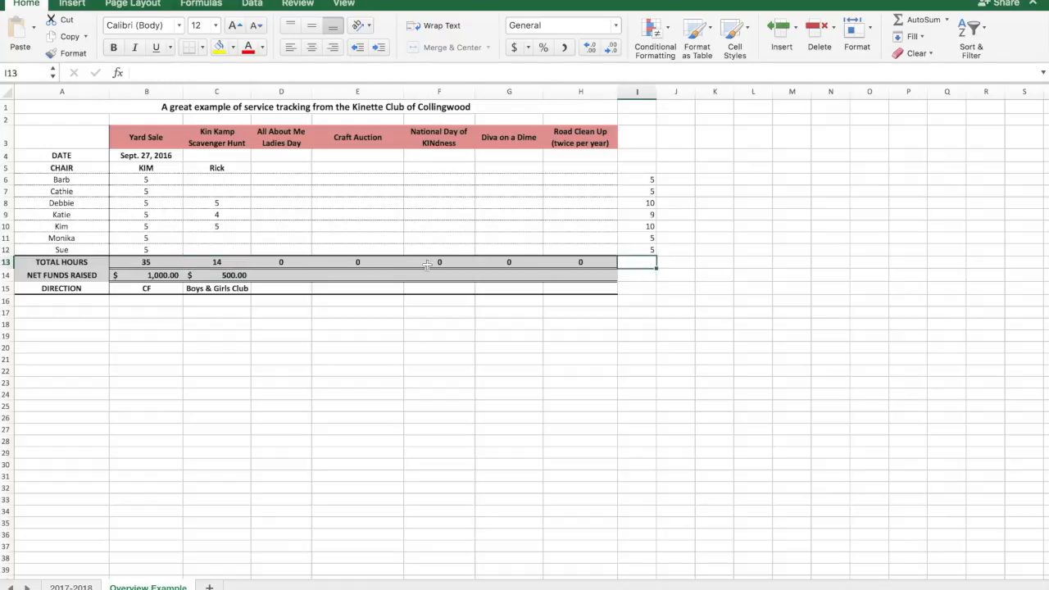
pyautogui.click(649, 252)
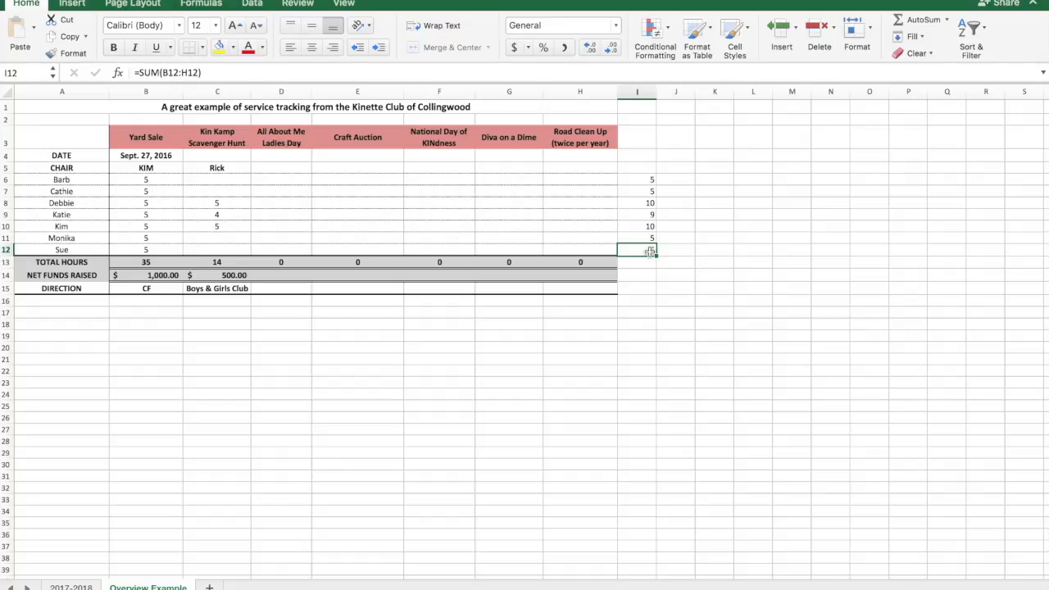
pyautogui.press('super+c')
pyautogui.click(649, 262)
pyautogui.press('super+v')
pyautogui.press('Escape')
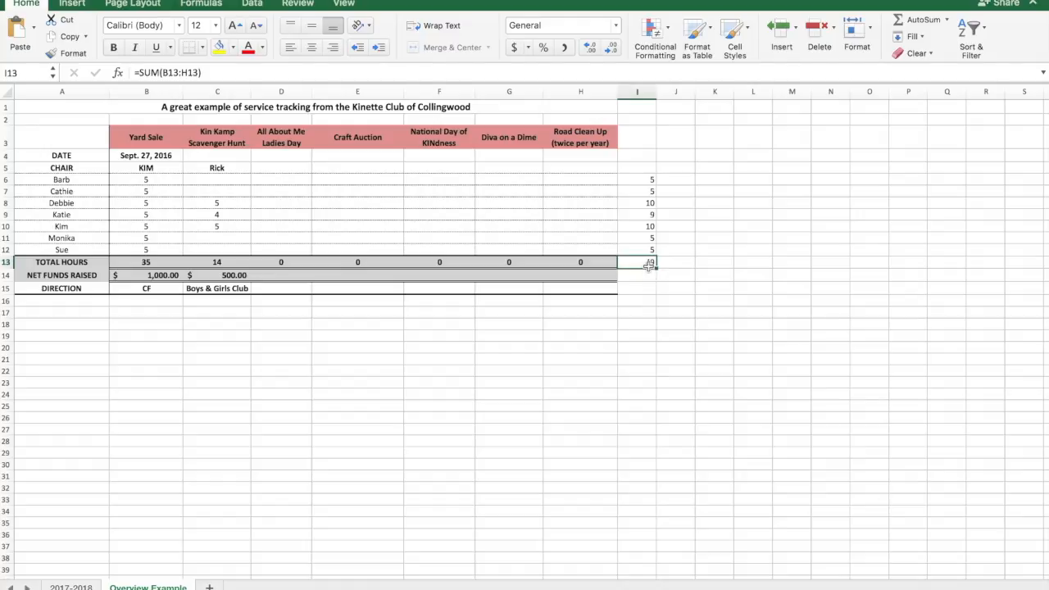
pyautogui.press('super+c')
pyautogui.click(647, 275)
pyautogui.press('super+v')
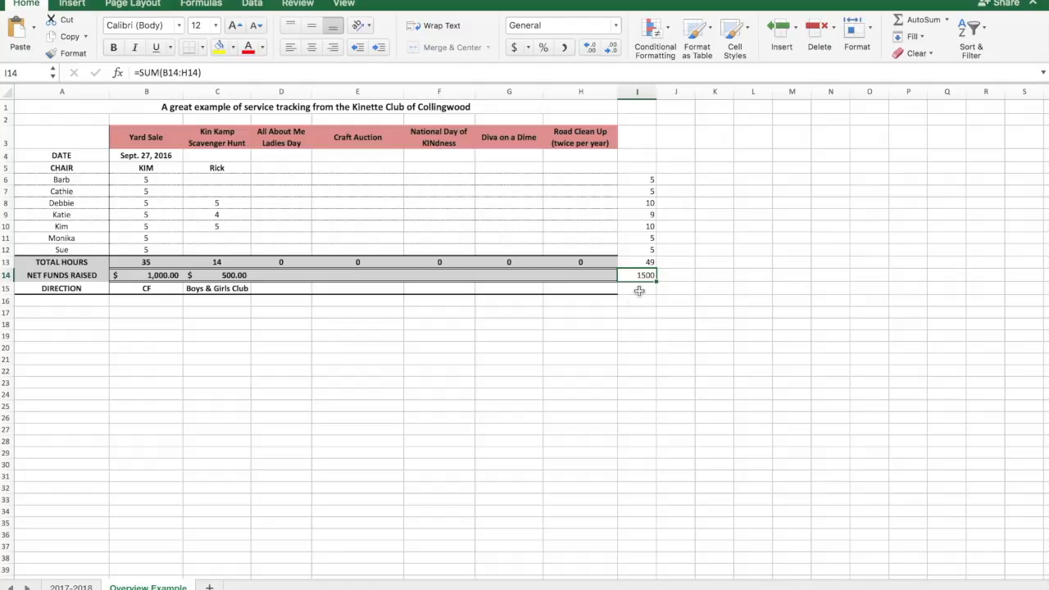
# Step: Make the grand totals for hours and net funds in I13:I14 bold
pyautogui.click(640, 288)
pyautogui.moveTo(646, 263); pyautogui.dragTo(647, 276)
pyautogui.click(113, 47)
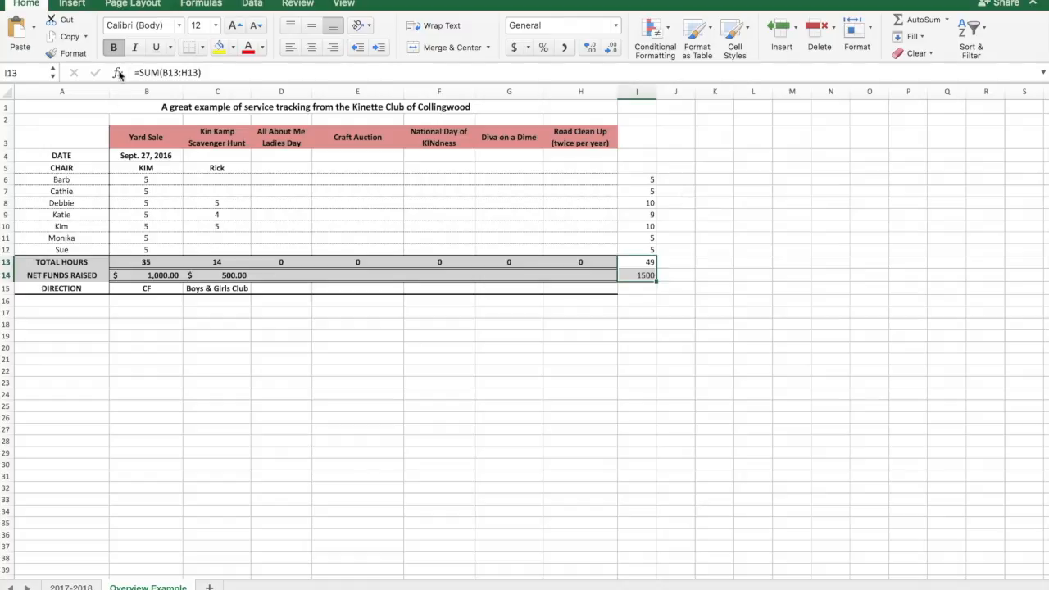
pyautogui.click(707, 224)
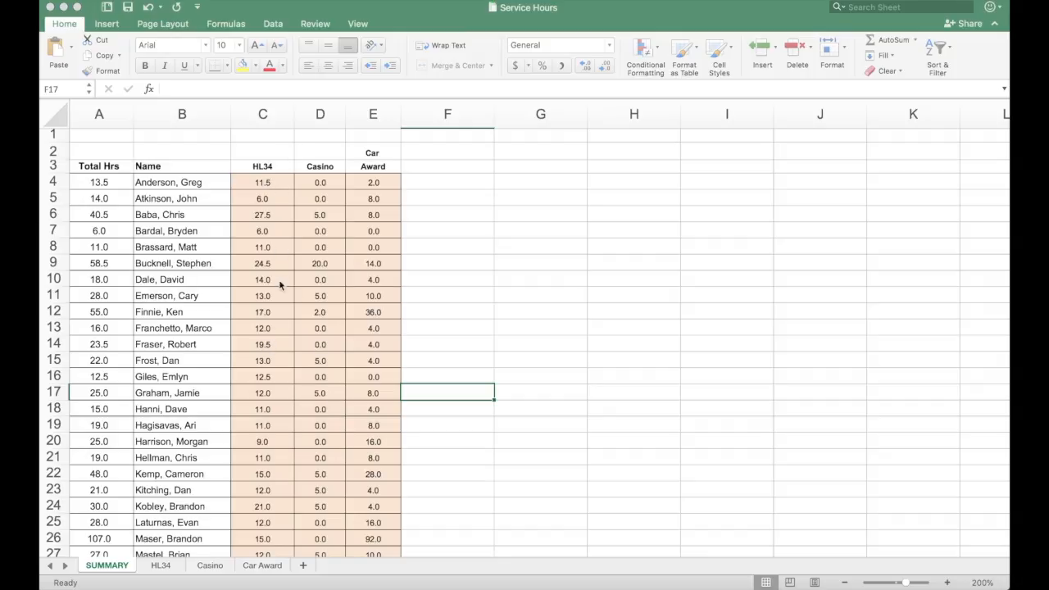
# Step: Examine the Total Man hrs in row 47 of the Service Hours SUMMARY sheet, overall and for HL34, Casino and Car Award
pyautogui.scroll(-10, 326, 324)
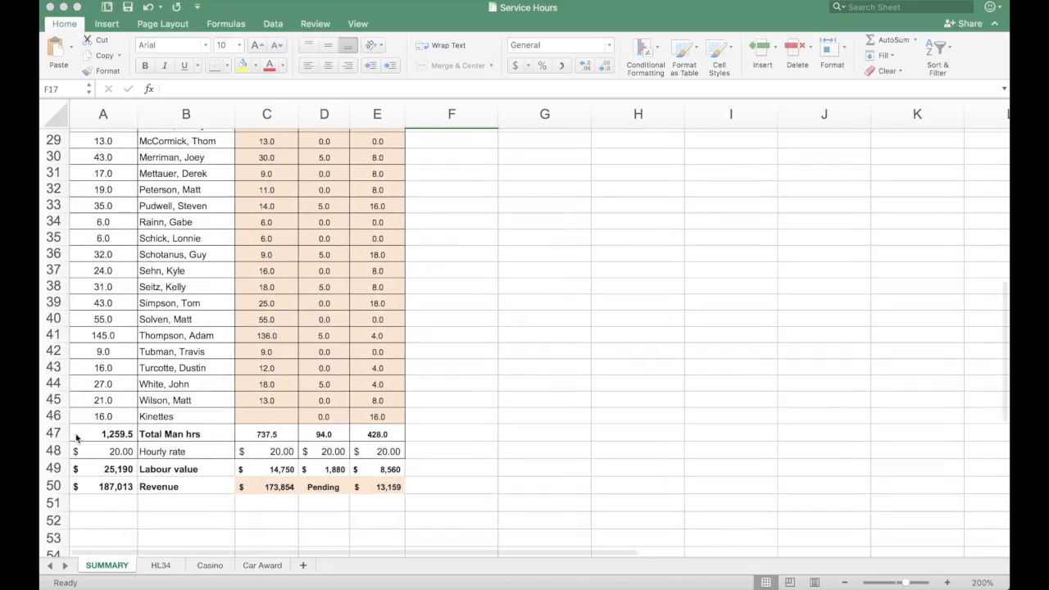
pyautogui.click(53, 432)
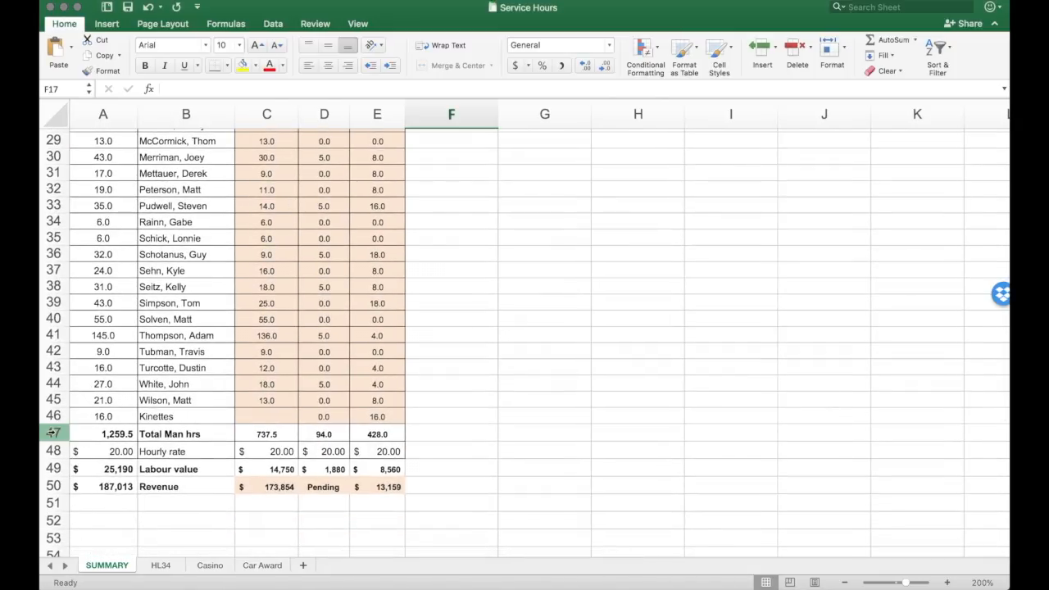
pyautogui.click(53, 433)
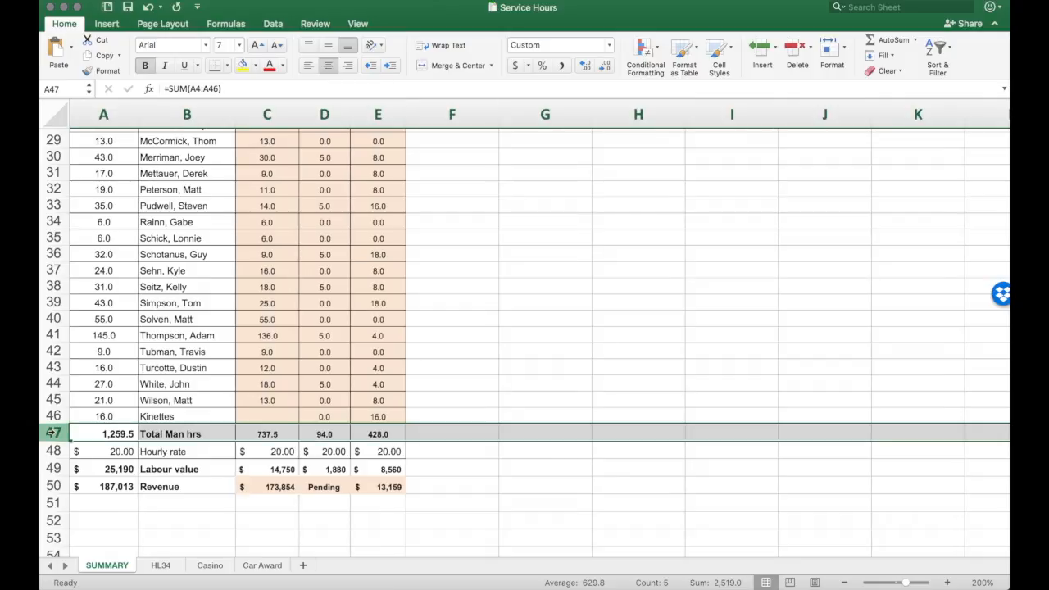
pyautogui.click(115, 434)
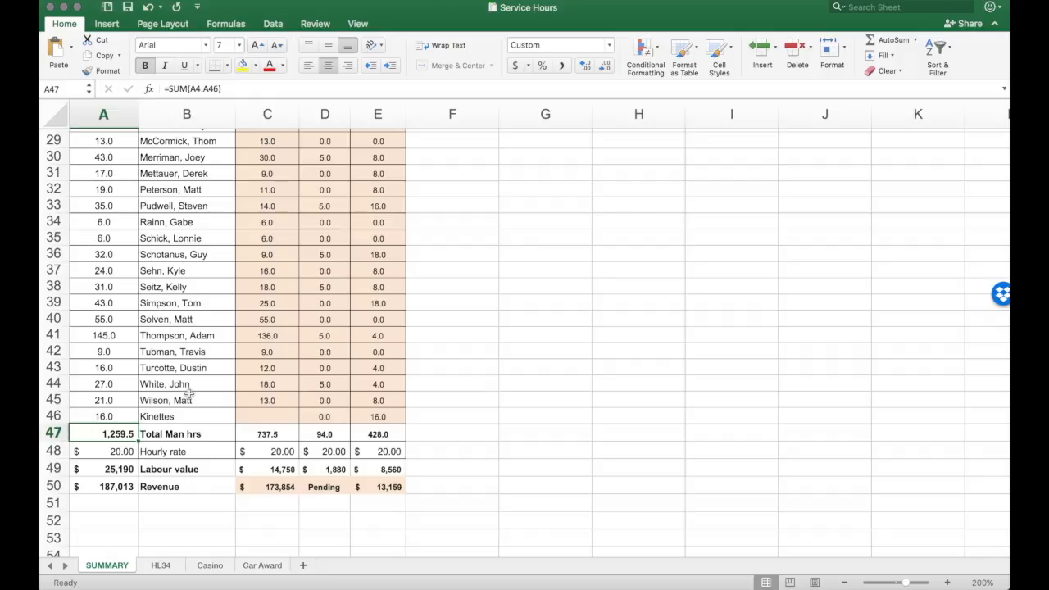
pyautogui.click(267, 435)
pyautogui.click(323, 435)
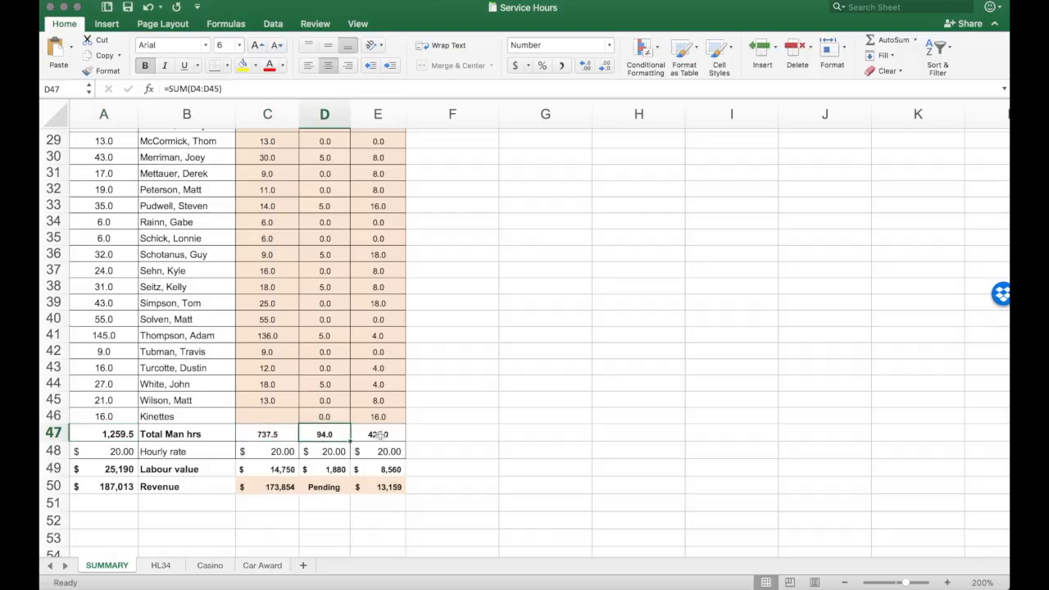
pyautogui.click(378, 435)
# Step: Check the hourly rate in A48 and the labour value formula in A49
pyautogui.click(109, 453)
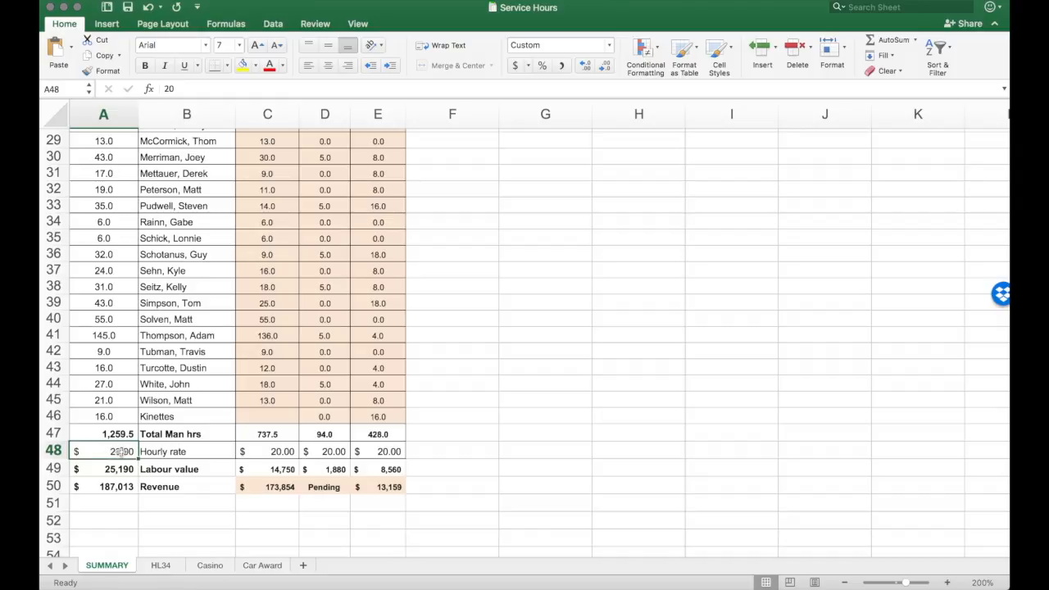
pyautogui.click(112, 470)
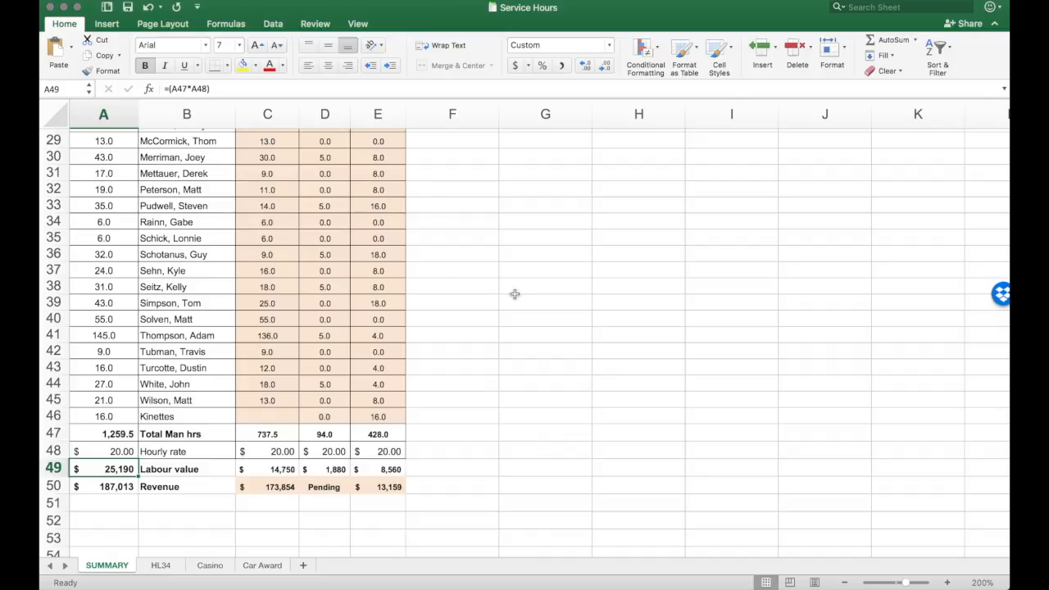
pyautogui.scroll(1, 515, 294)
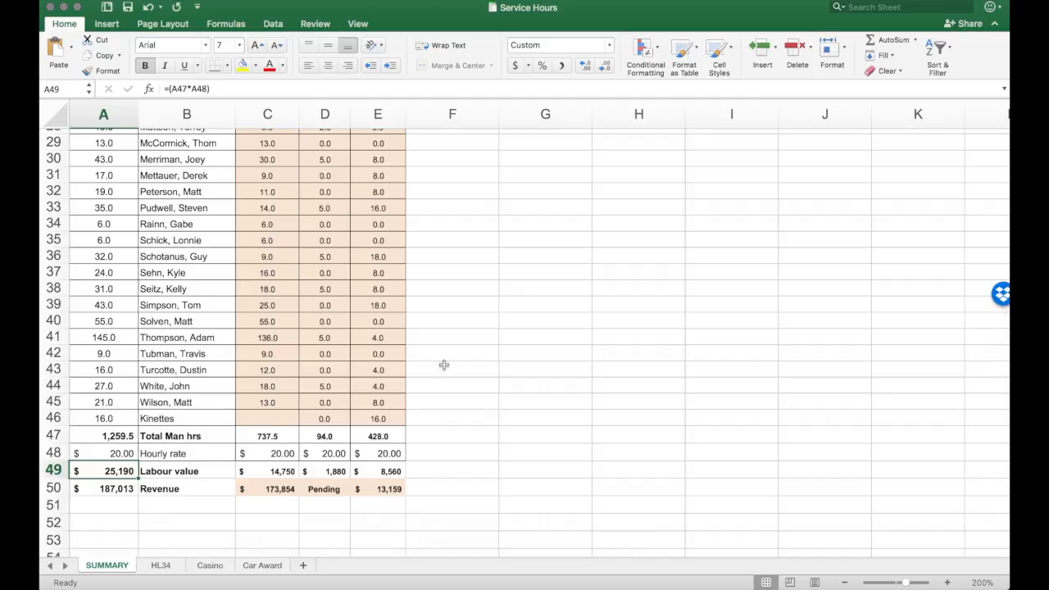
# Step: Inspect the revenue formulas in A50 and C50, and open the HL34 sheet that C50 refers to
pyautogui.click(119, 489)
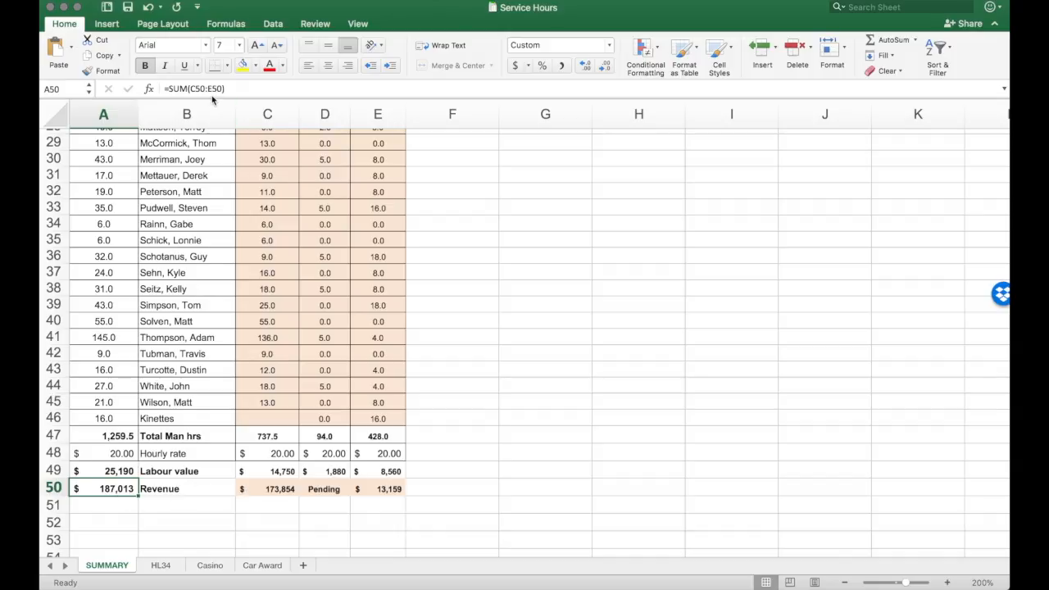
pyautogui.click(280, 489)
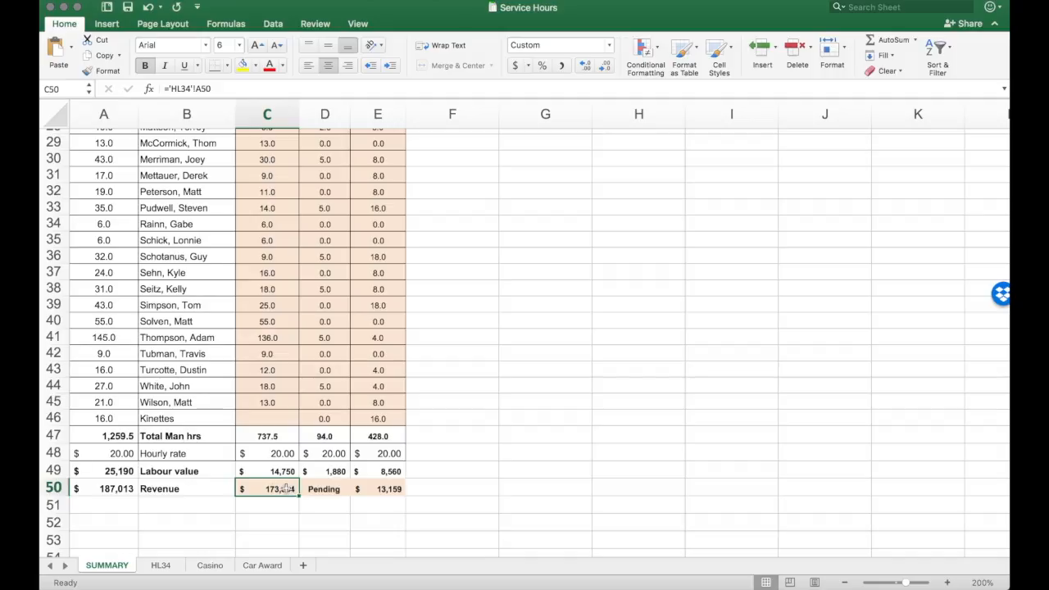
pyautogui.click(161, 566)
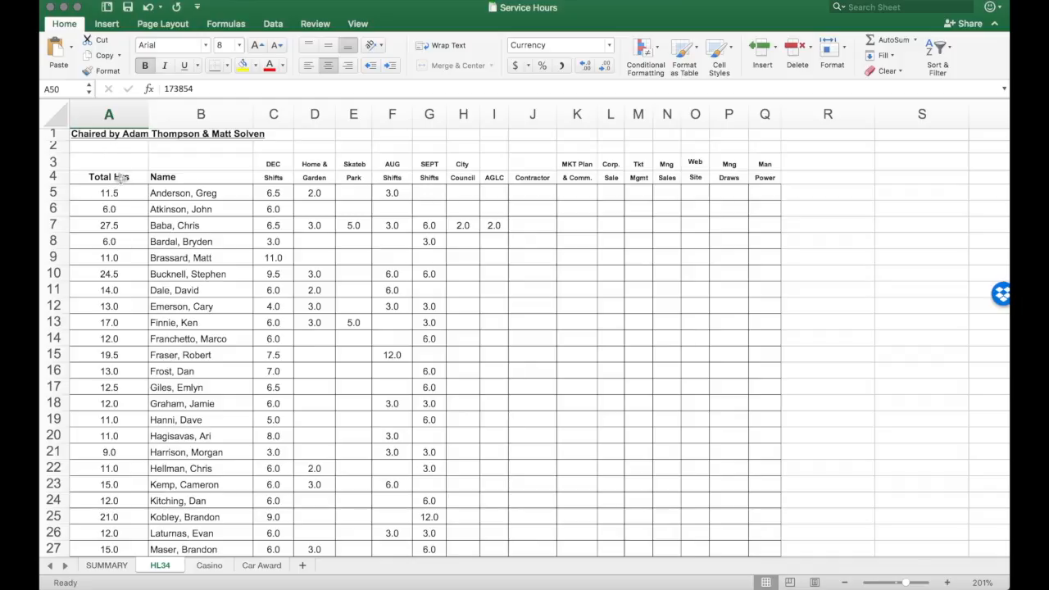
# Step: Review the HL34 sheet's chair line, the total hours formula in A5, and the members' activity columns
pyautogui.click(101, 134)
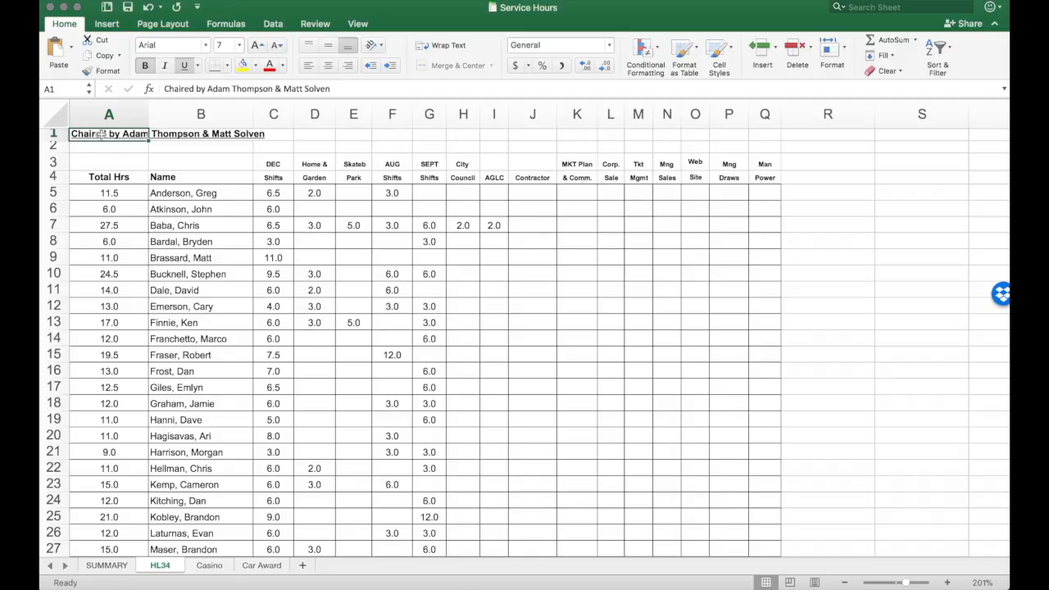
pyautogui.click(103, 192)
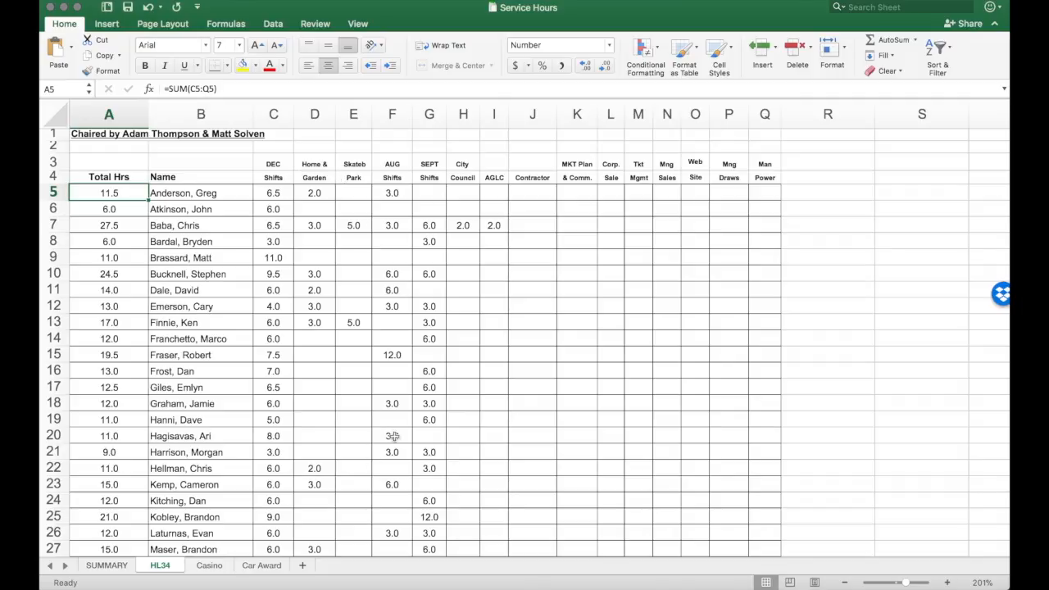
pyautogui.scroll(-10, 317, 398)
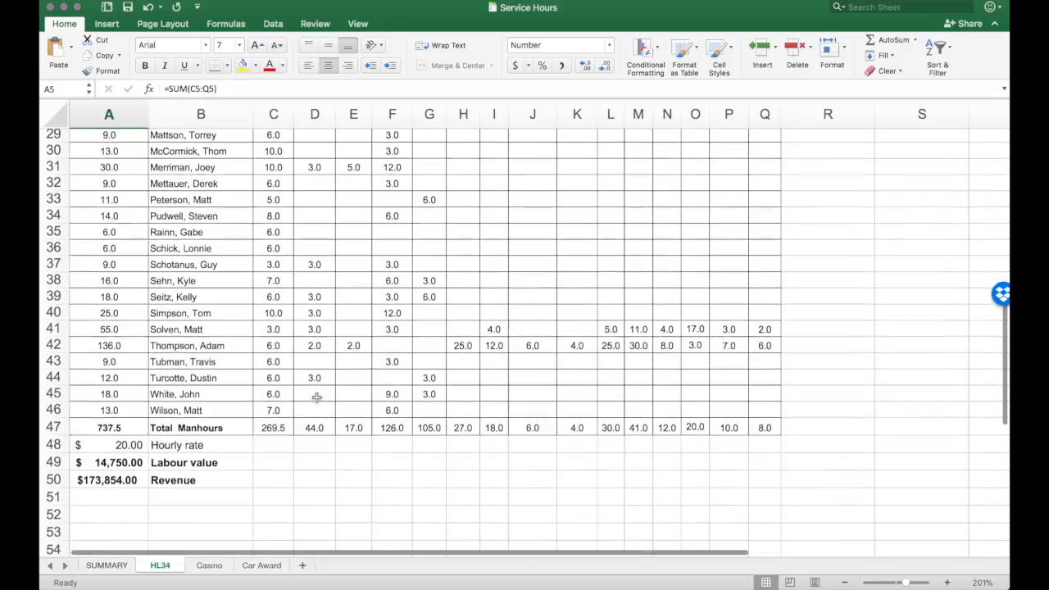
pyautogui.scroll(10, 301, 168)
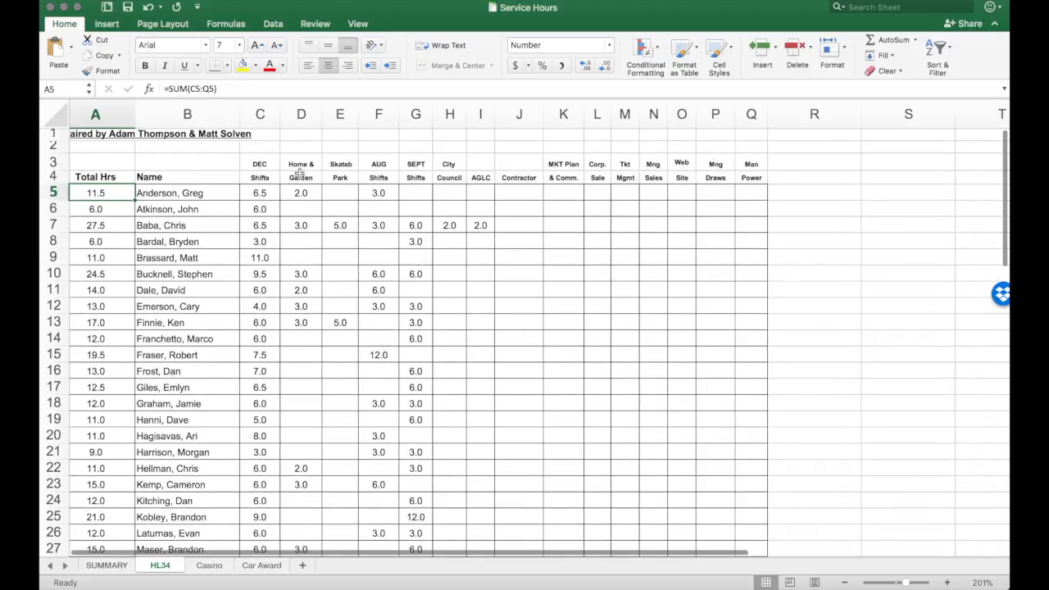
pyautogui.scroll(-10, 292, 183)
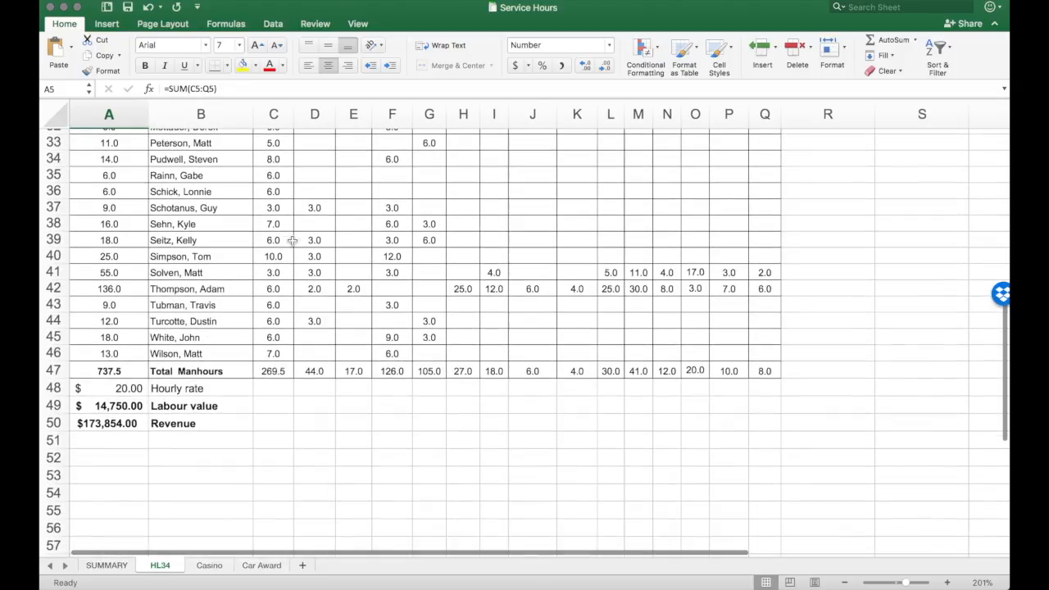
# Step: Inspect the HL34 total manhours formulas in C47 and A47, plus the hourly rate, labour value and revenue in A48:A50
pyautogui.click(275, 371)
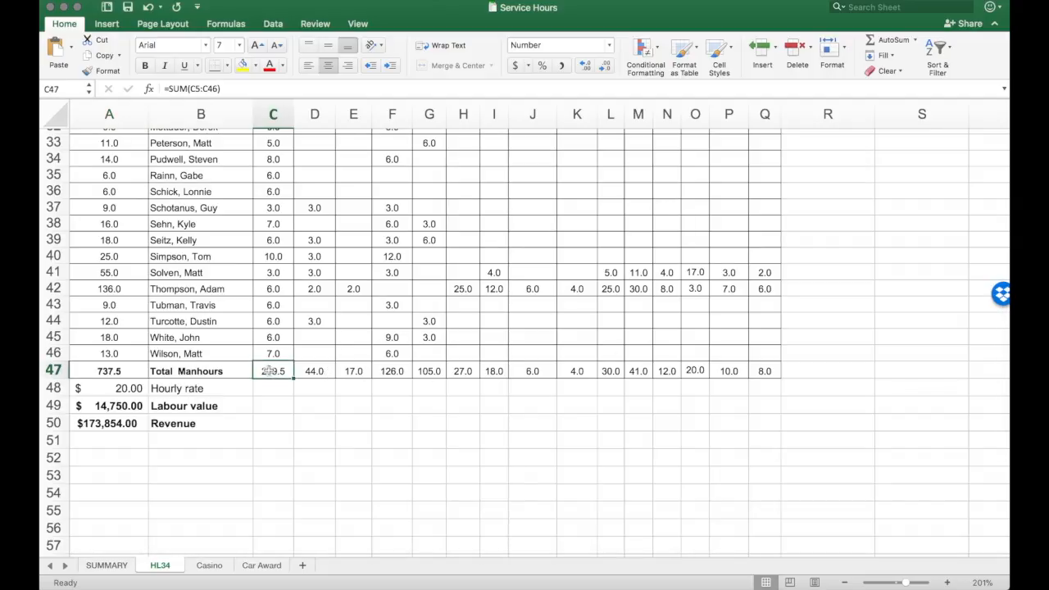
pyautogui.click(90, 371)
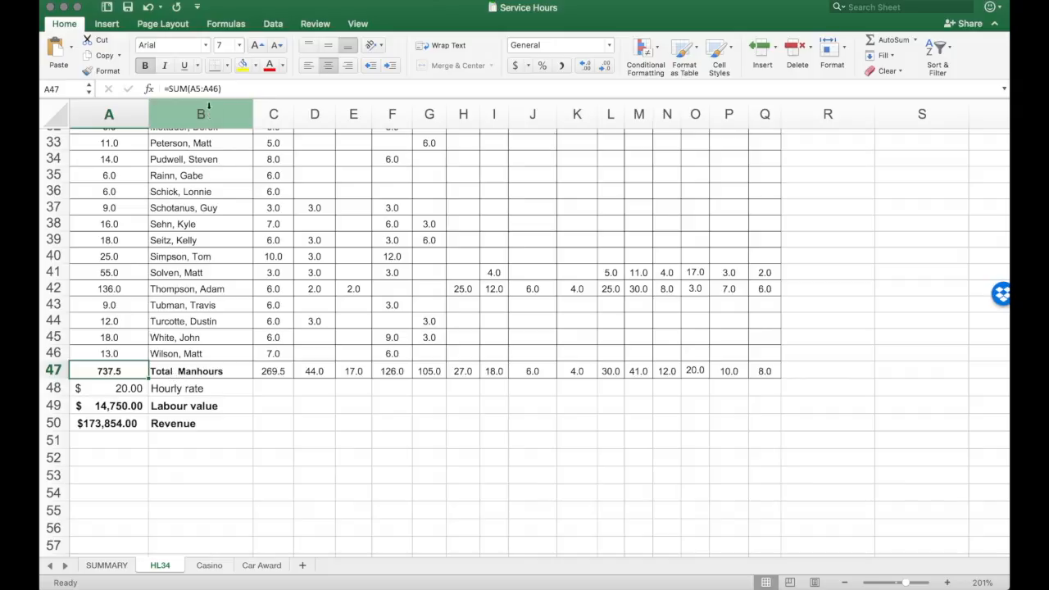
pyautogui.click(127, 388)
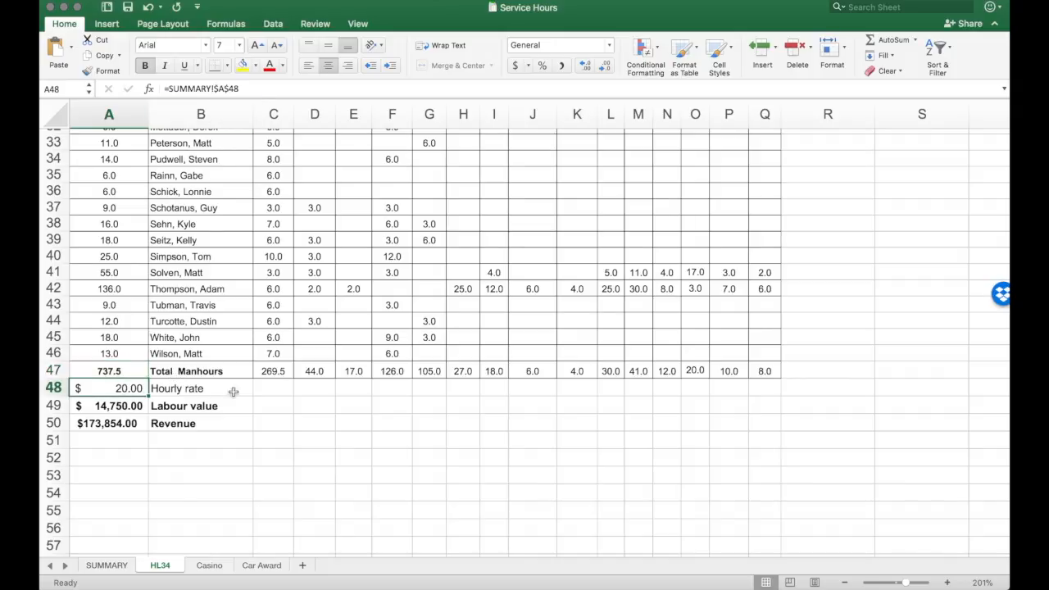
pyautogui.click(120, 405)
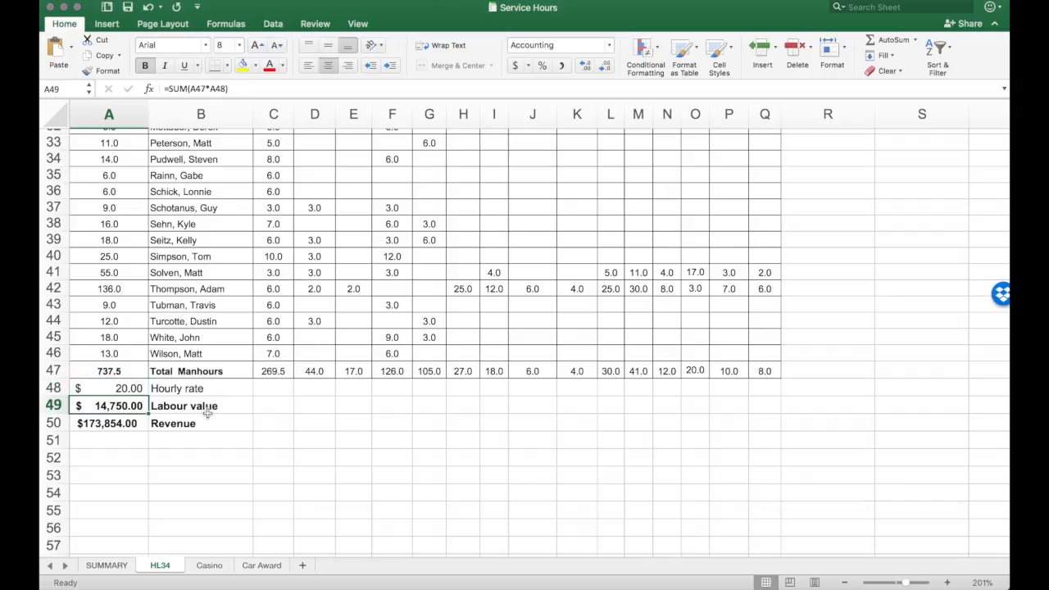
pyautogui.click(126, 429)
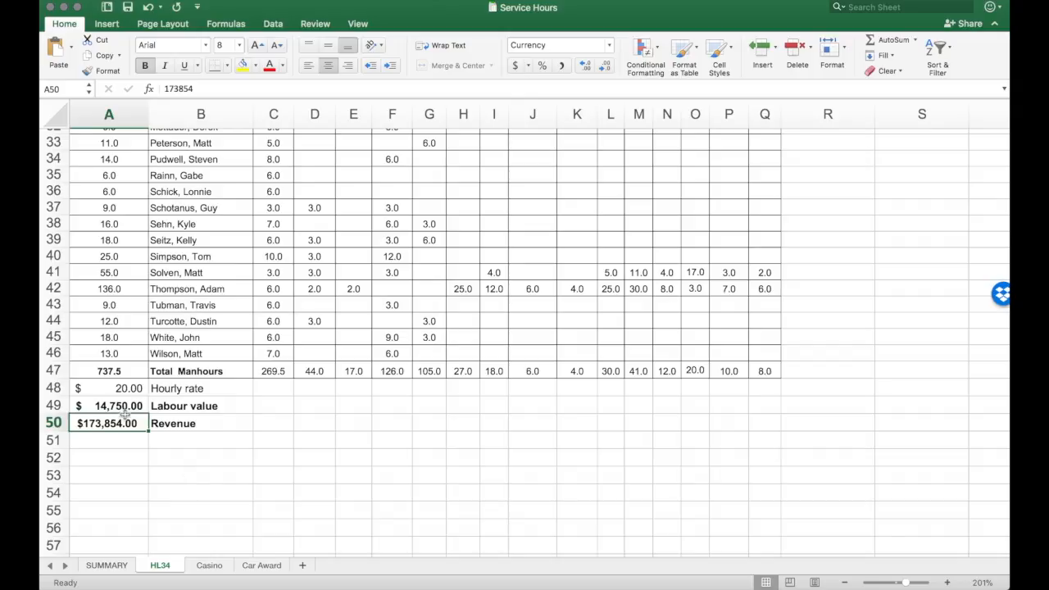
pyautogui.scroll(10, 192, 388)
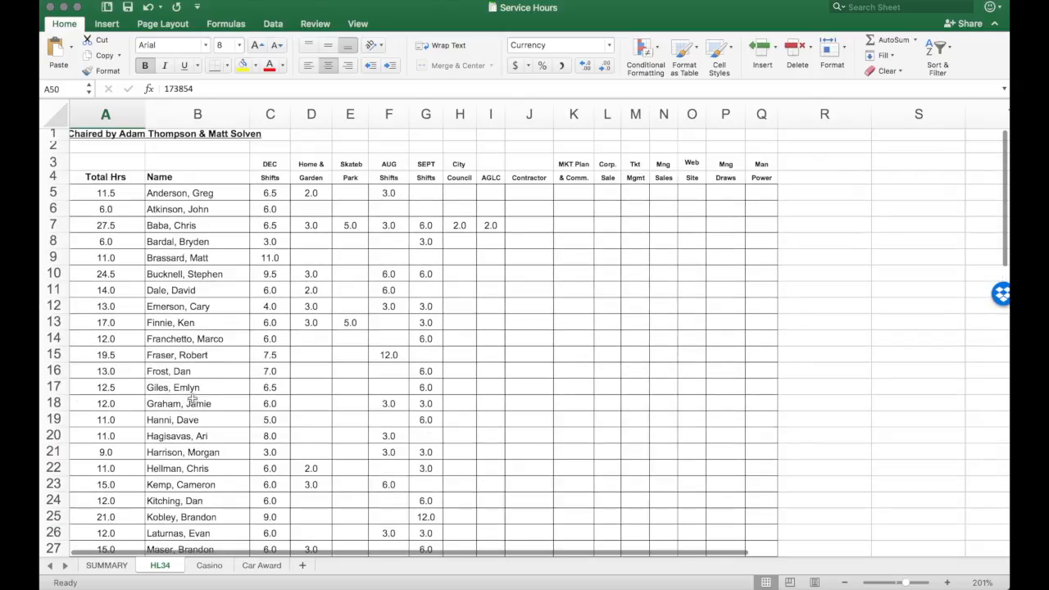
# Step: Review the Casino sheet from its planning and worker-day columns through to its total manhours, labour value and revenue rows
pyautogui.click(209, 566)
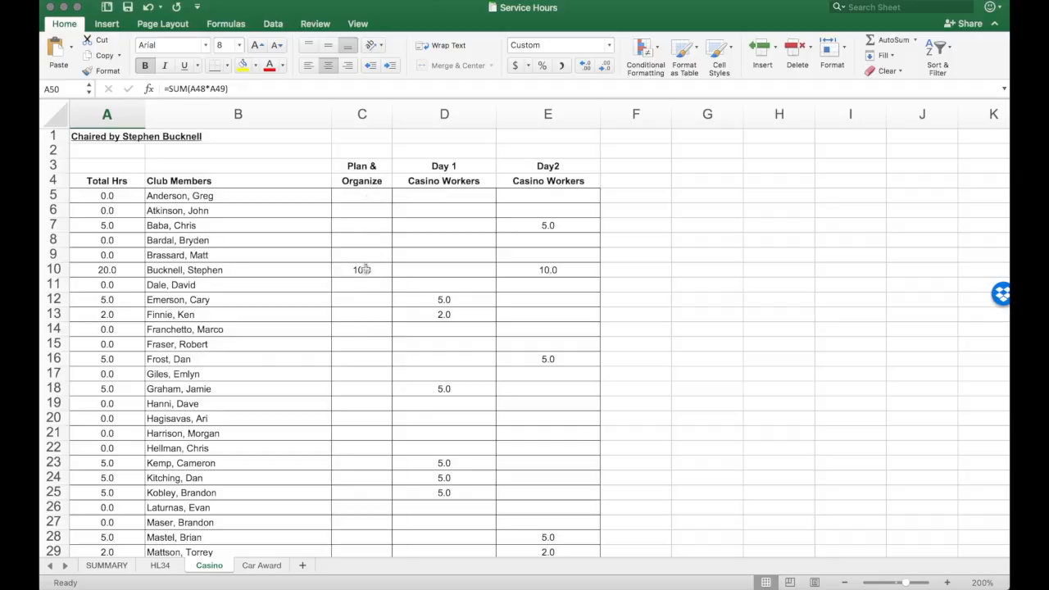
pyautogui.scroll(-10, 363, 269)
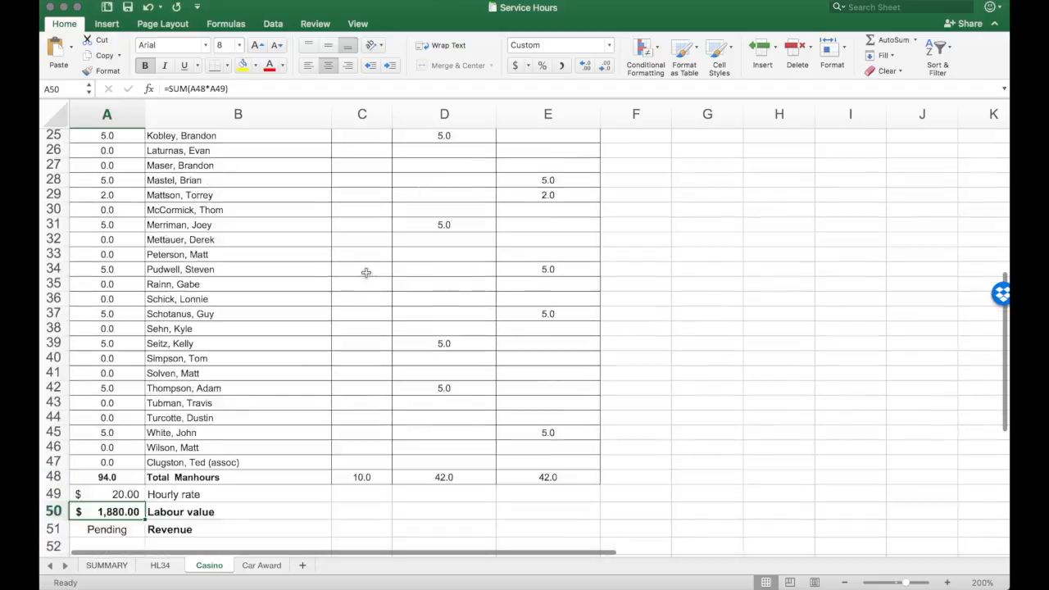
pyautogui.scroll(10, 366, 273)
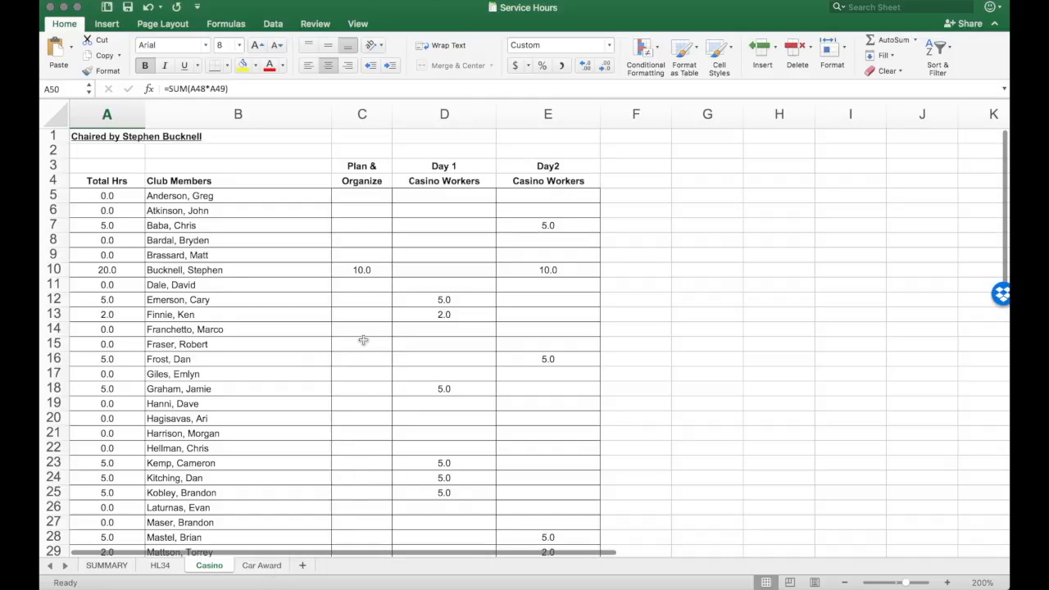
# Step: Review the Car Award sheet's shift columns and inspect its labour value in A49 and total manhours in A47
pyautogui.click(262, 566)
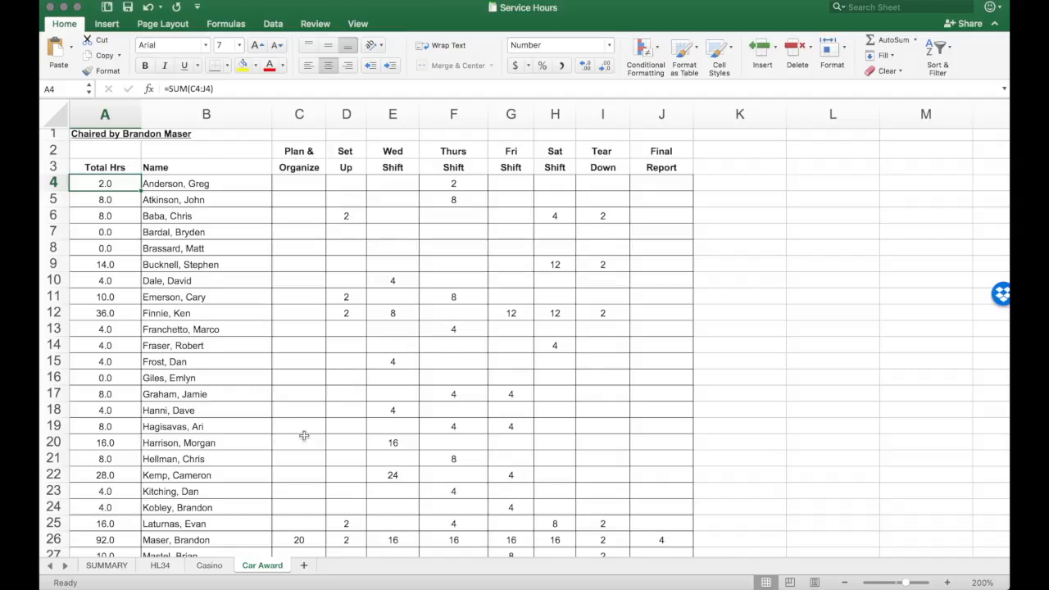
pyautogui.scroll(-10, 303, 435)
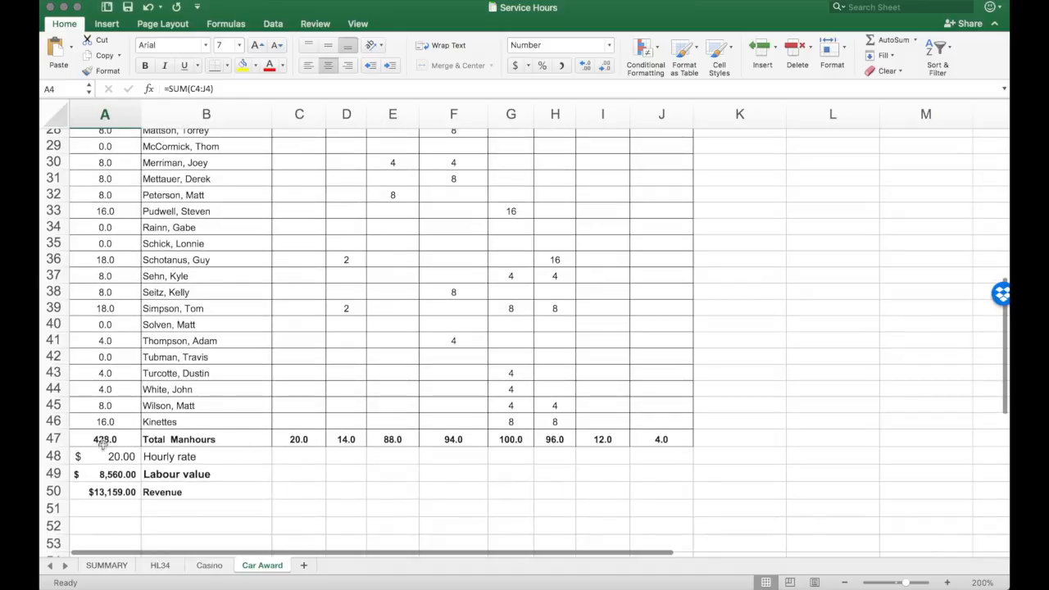
pyautogui.click(114, 475)
pyautogui.click(112, 439)
# Step: Return to the SUMMARY sheet and inspect the HL34 total hours formula in C47
pyautogui.click(107, 565)
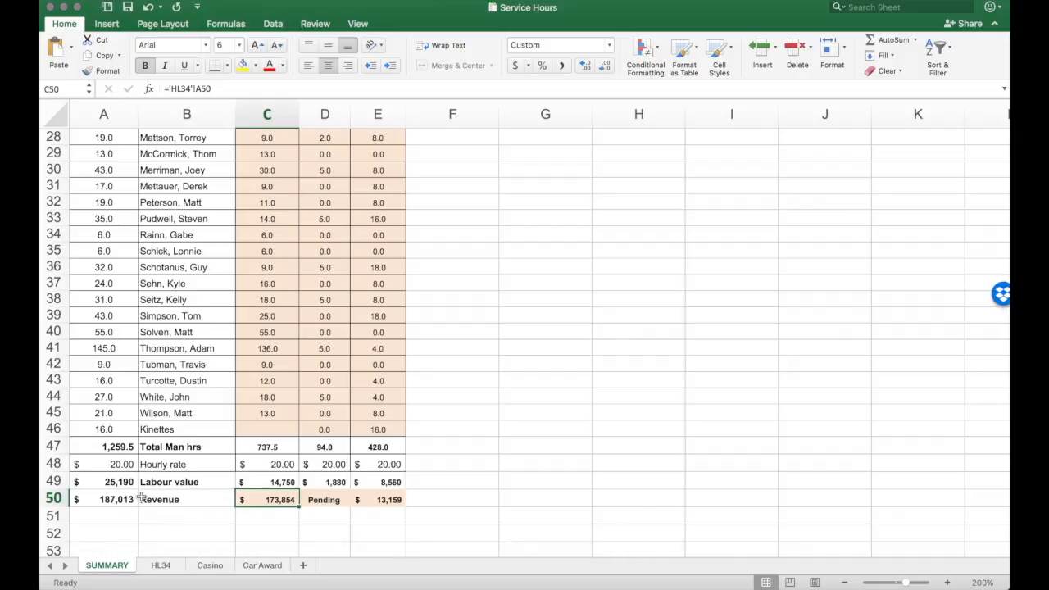
pyautogui.click(263, 448)
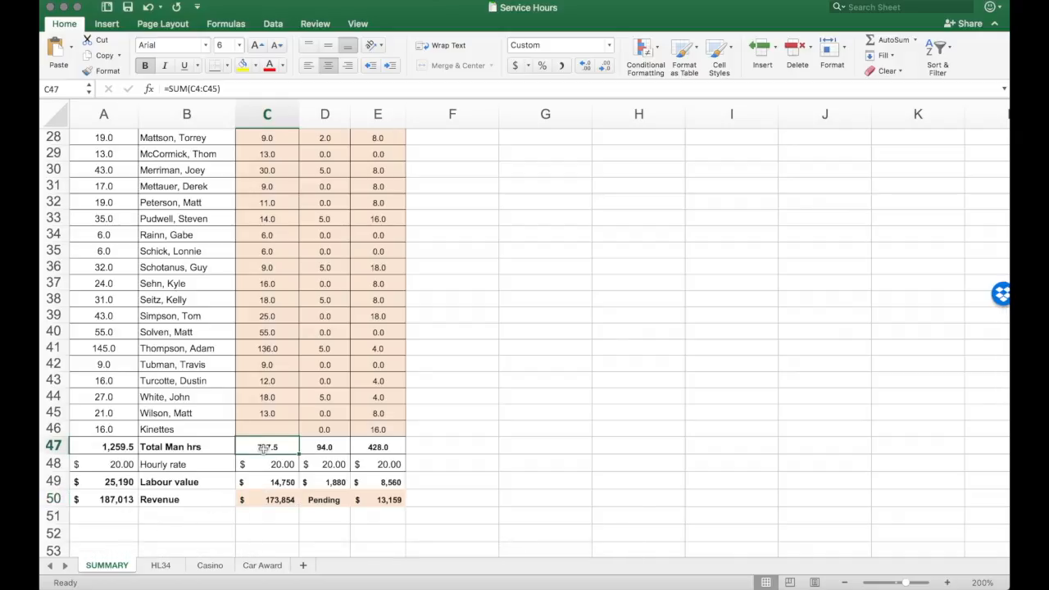
pyautogui.scroll(9, 267, 427)
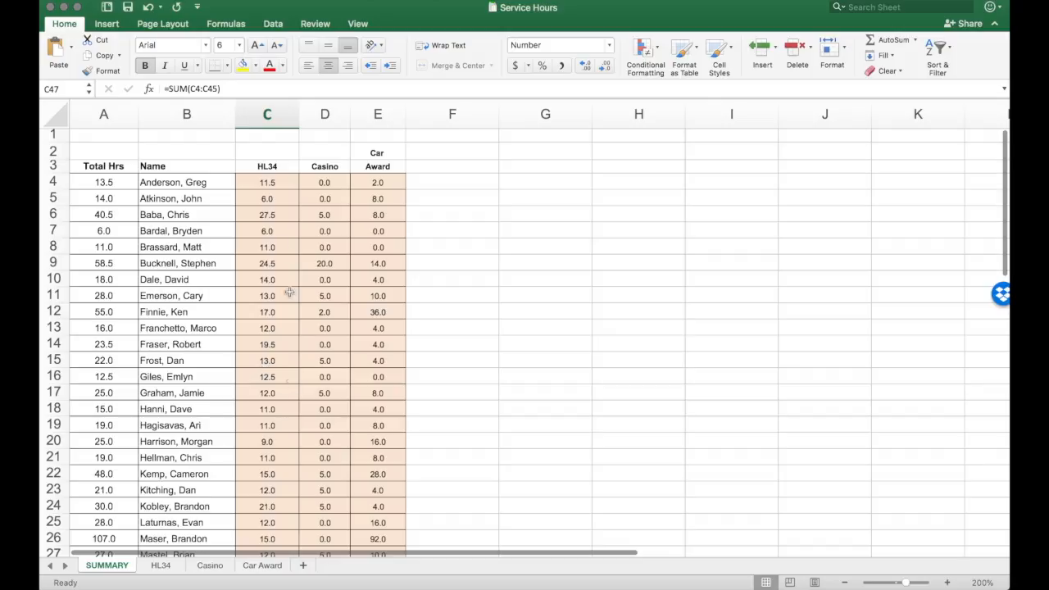
# Step: Re-enter the formula in SUMMARY cell C4 as a link to cell A5 on the HL34 sheet
pyautogui.click(271, 183)
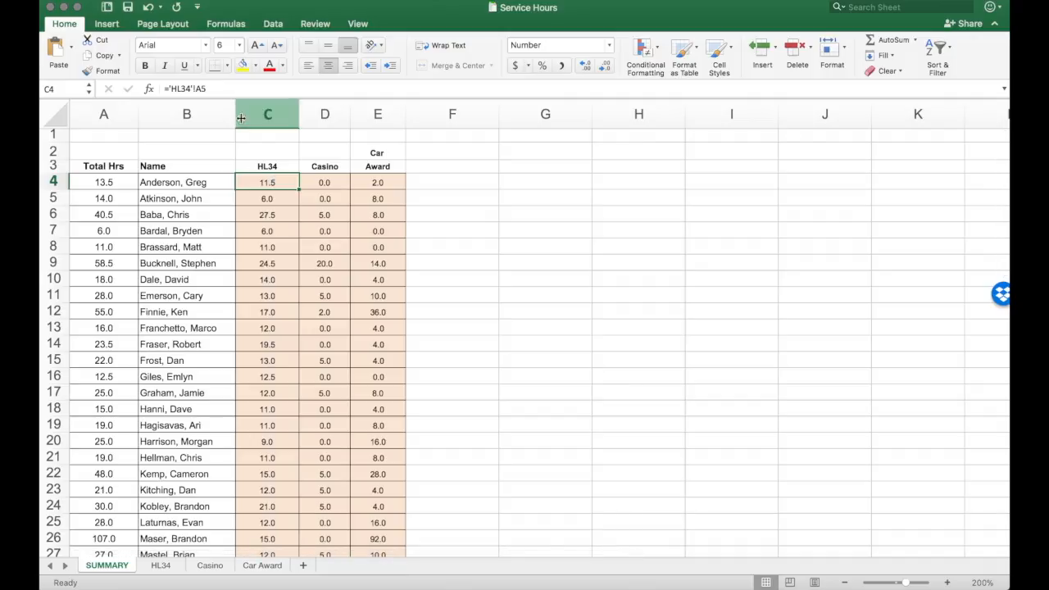
pyautogui.moveTo(219, 89); pyautogui.dragTo(144, 82)
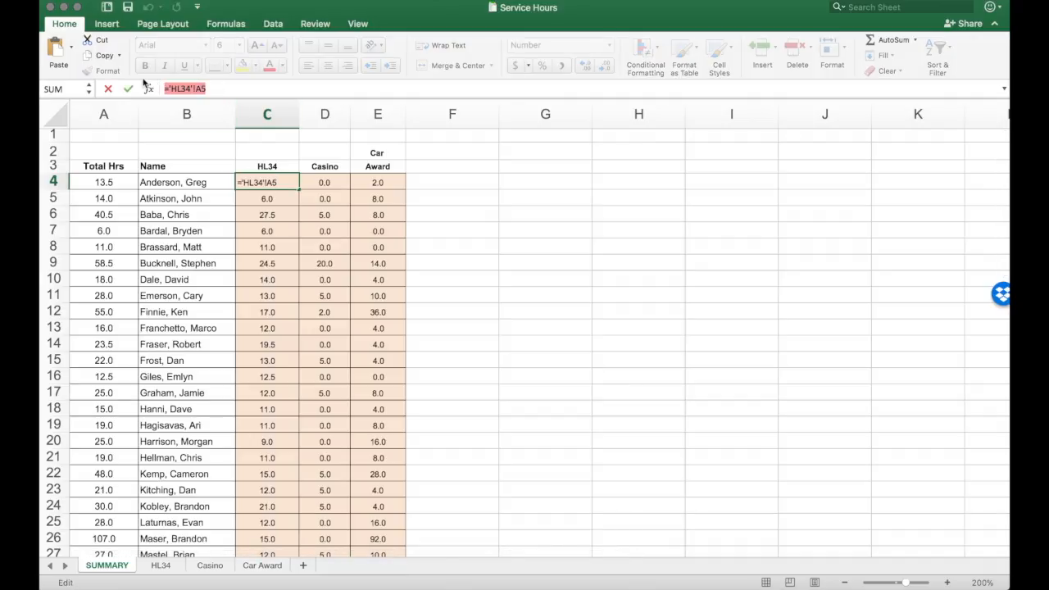
pyautogui.write('=')
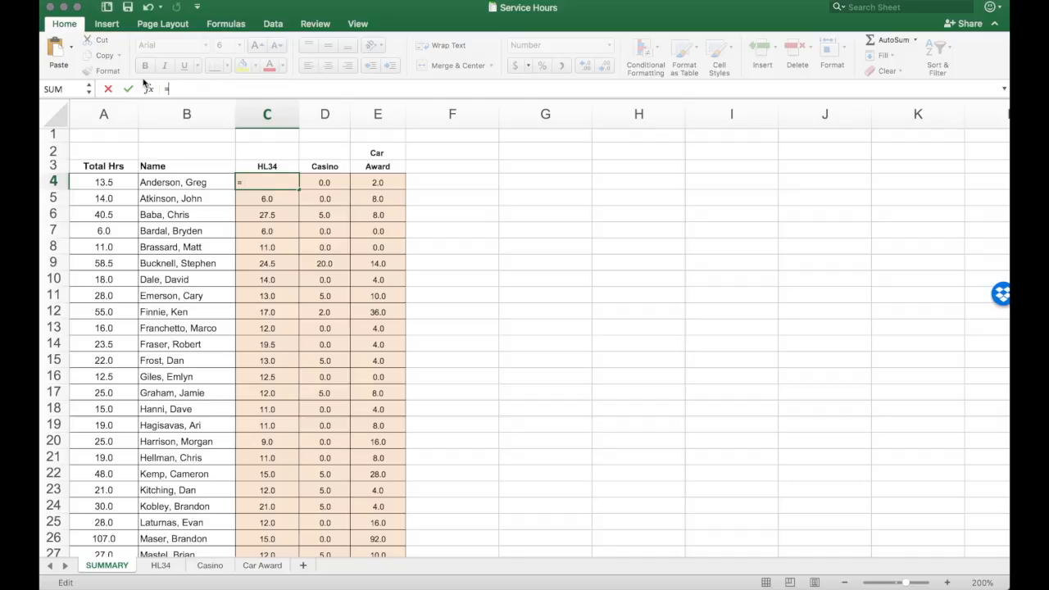
pyautogui.click(160, 566)
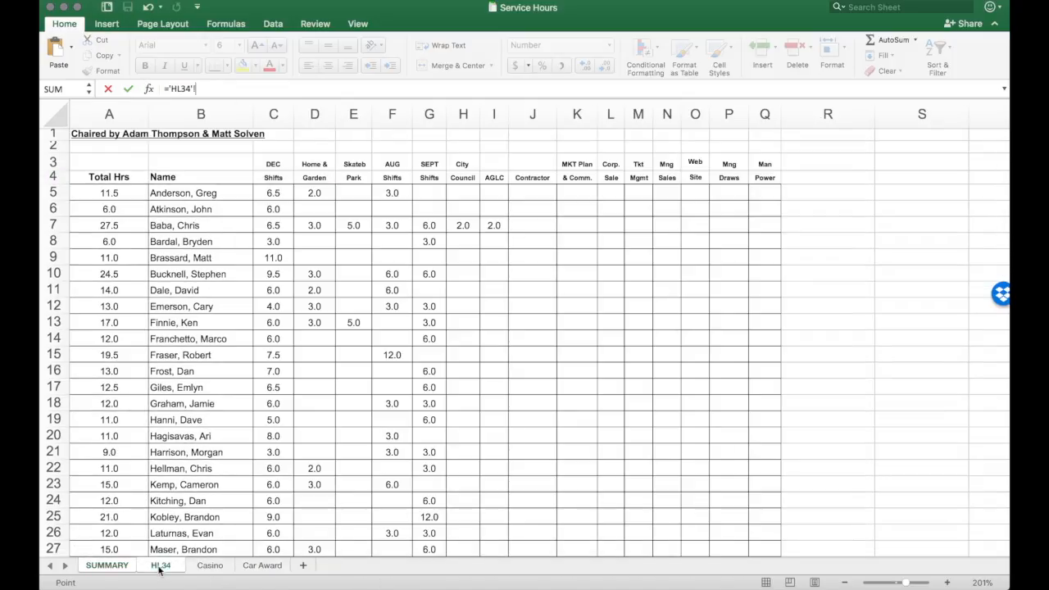
pyautogui.click(100, 191)
pyautogui.press('Return')
pyautogui.click(282, 183)
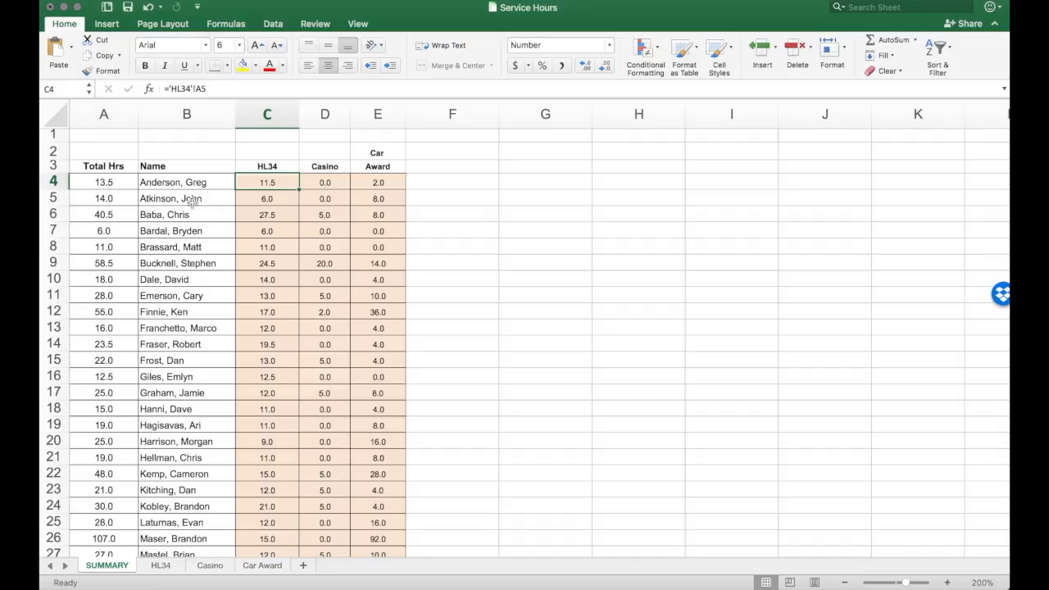
# Step: Fill the C4 formula down the HL34 column through C46 and check the resulting formula in C46
pyautogui.scroll(-10, 190, 538)
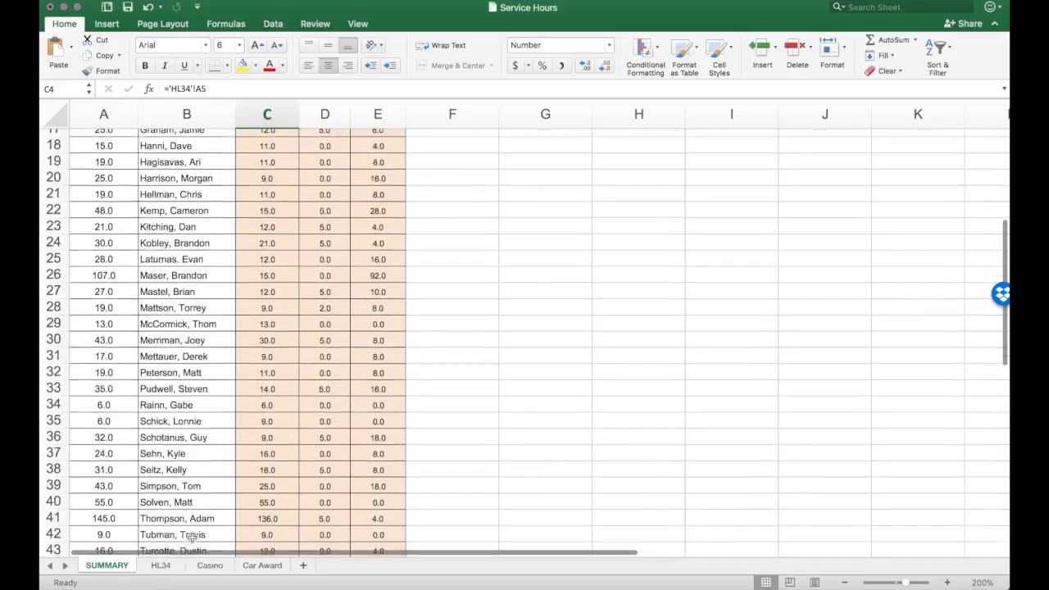
pyautogui.scroll(10, 304, 271)
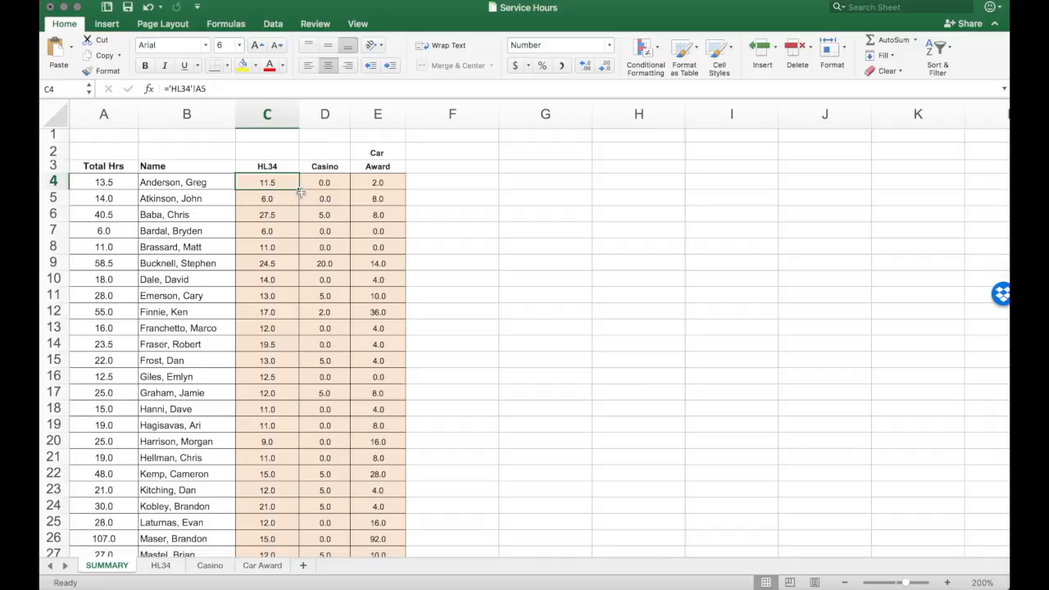
pyautogui.moveTo(300, 190); pyautogui.dragTo(301, 489)
pyautogui.scroll(-5, 275, 433)
pyautogui.moveTo(299, 272); pyautogui.dragTo(286, 542)
pyautogui.scroll(-8, 282, 508)
pyautogui.moveTo(297, 288); pyautogui.dragTo(288, 383)
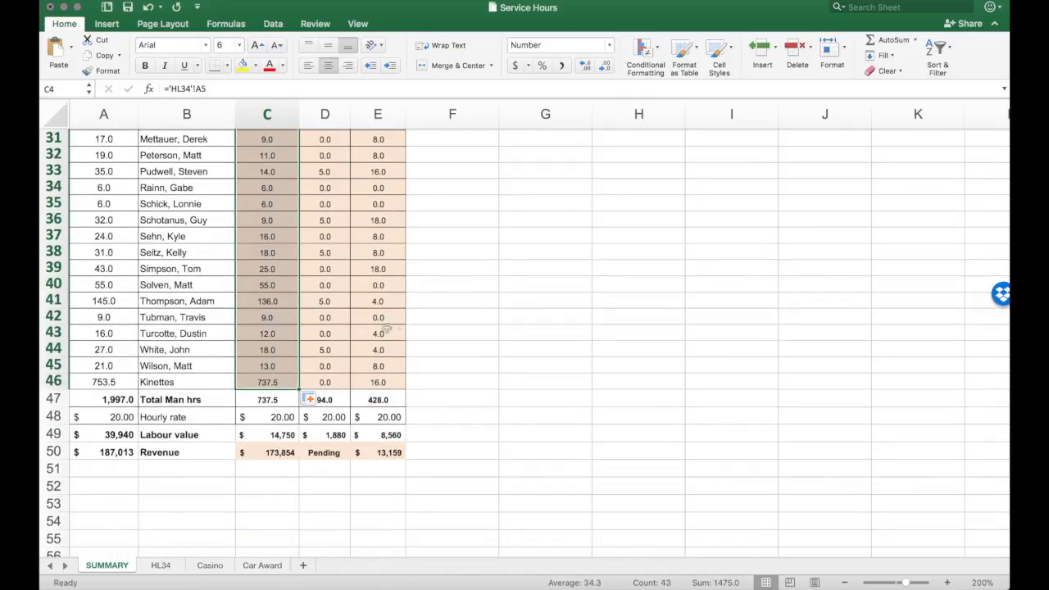
pyautogui.click(268, 381)
pyautogui.scroll(10, 325, 385)
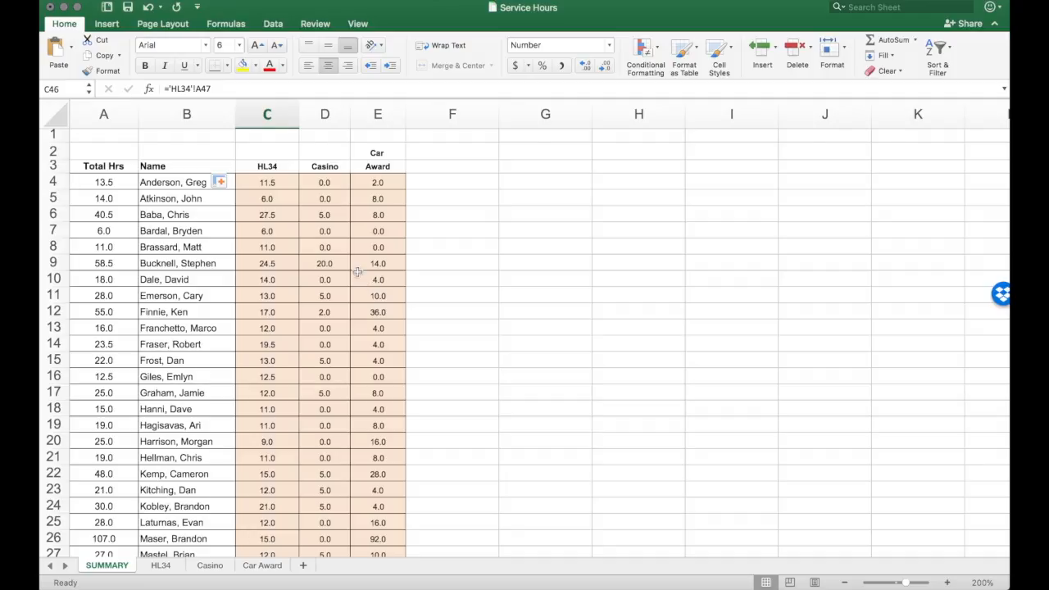
# Step: Review the HL34 and Car Award headings on SUMMARY, and highlight the activity headings C3:Q4 on the HL34 sheet
pyautogui.click(276, 167)
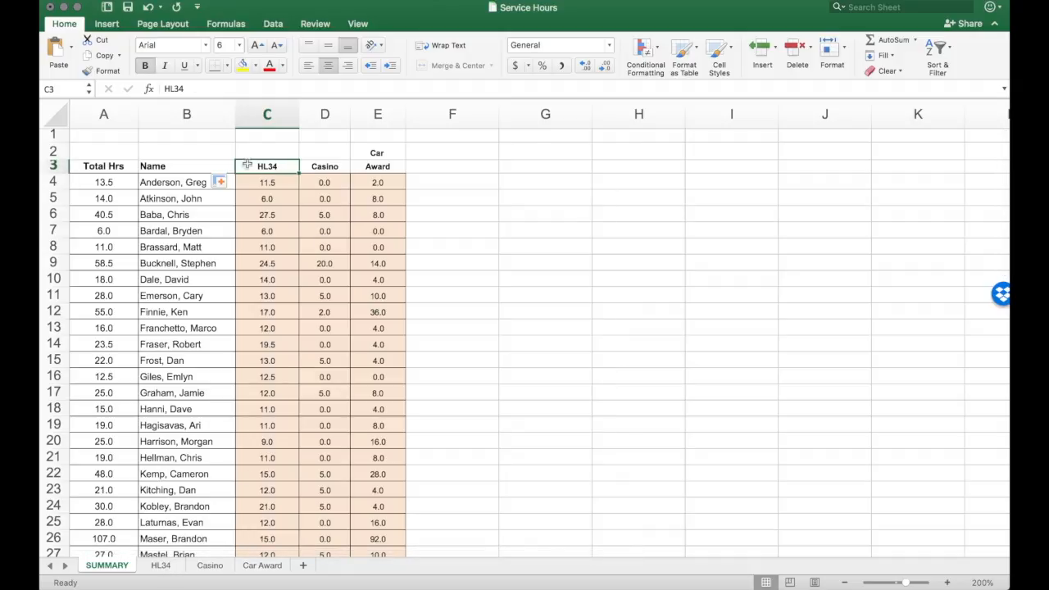
pyautogui.click(387, 163)
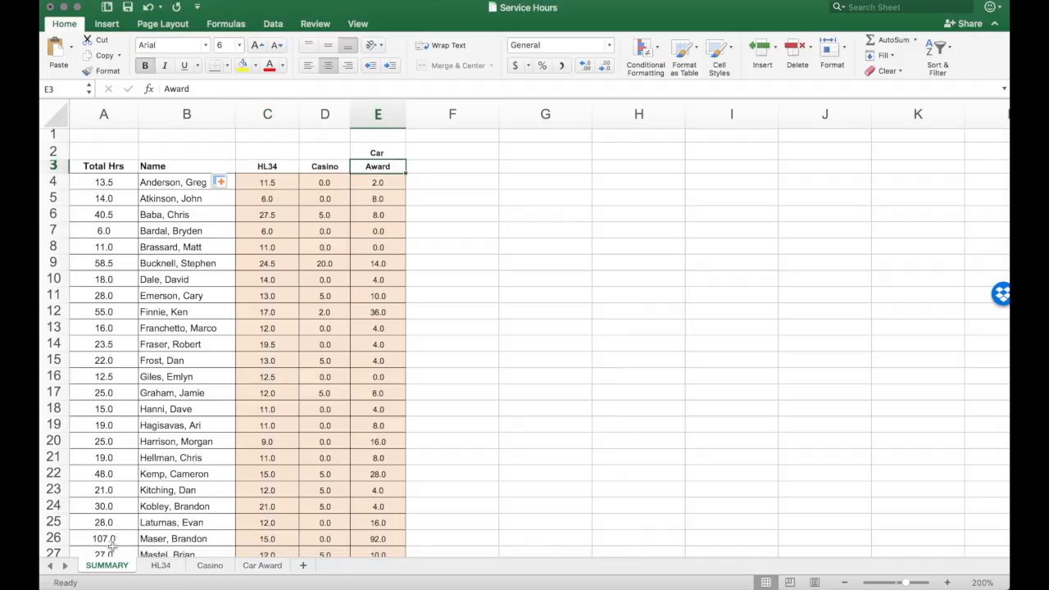
pyautogui.click(160, 566)
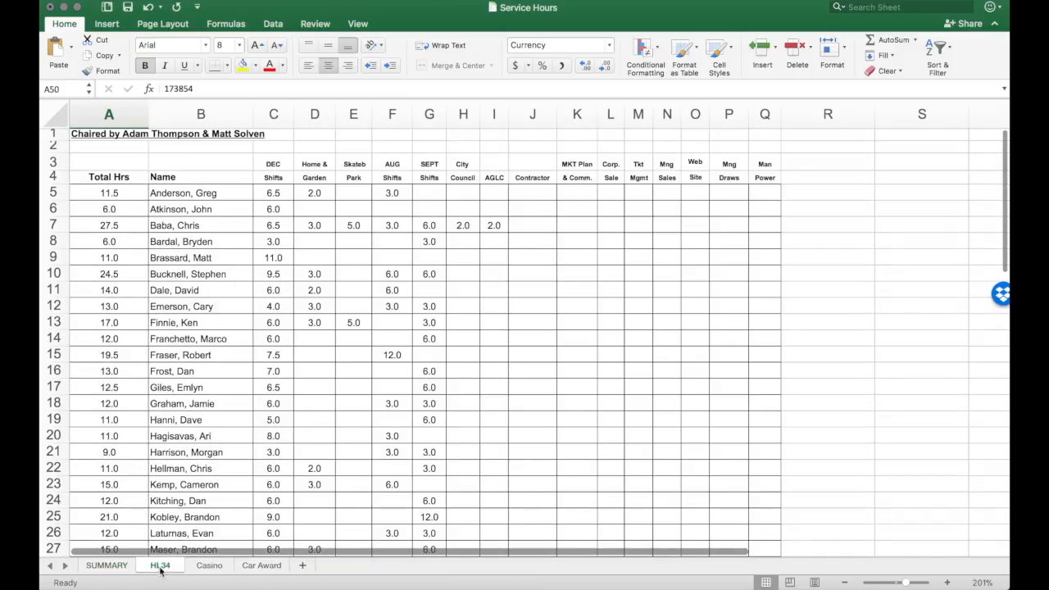
pyautogui.moveTo(271, 164); pyautogui.dragTo(766, 178)
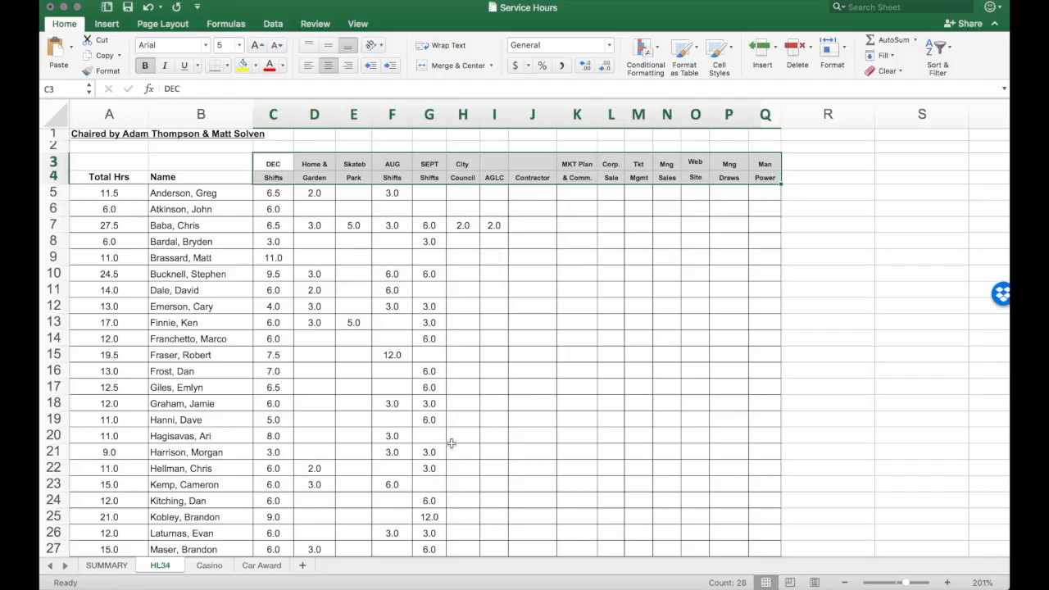
# Step: Duplicate the Car Award sheet within Service Hours.xls, placing the copy at the end of the workbook
pyautogui.click(262, 565)
pyautogui.scroll(5, 261, 554)
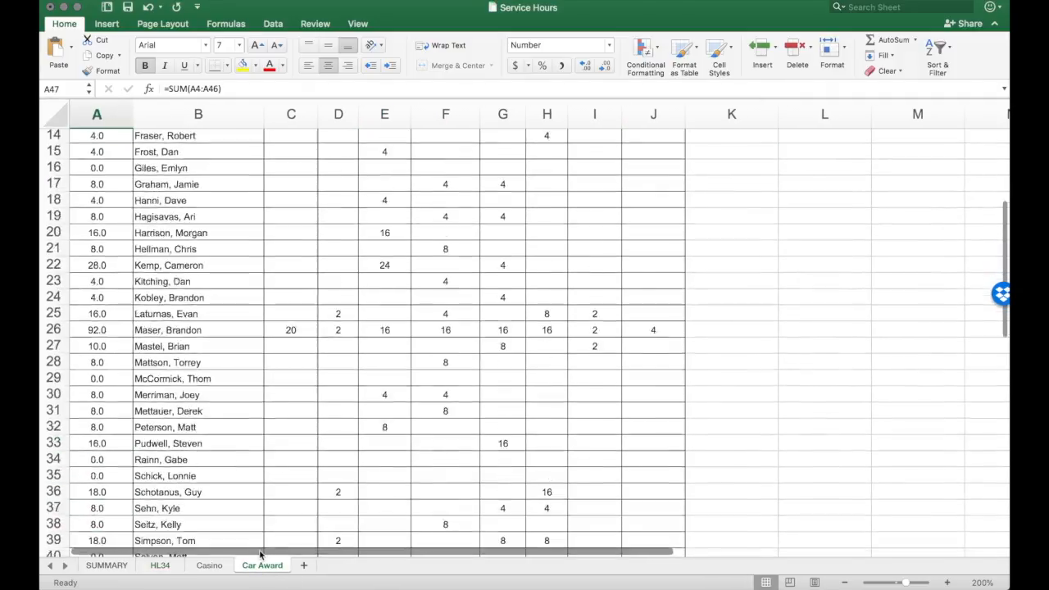
pyautogui.scroll(5, 260, 553)
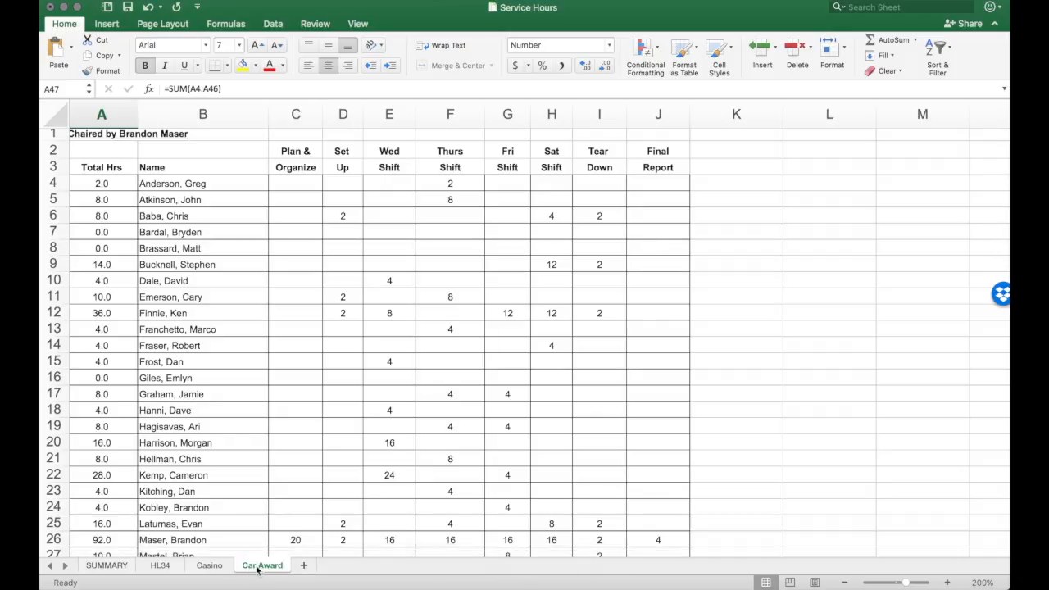
pyautogui.rightClick(258, 570)
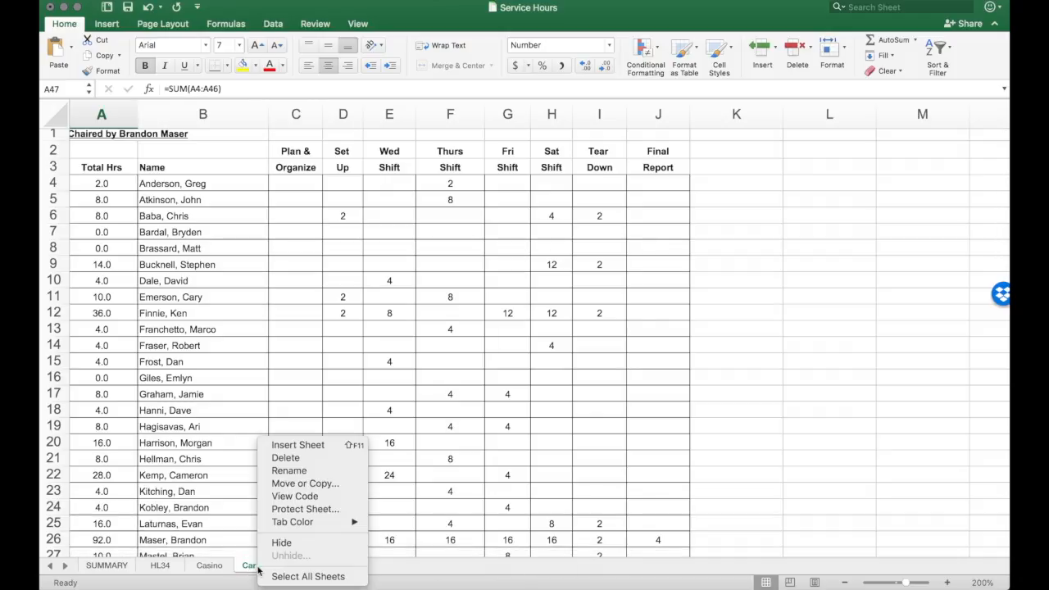
pyautogui.click(307, 489)
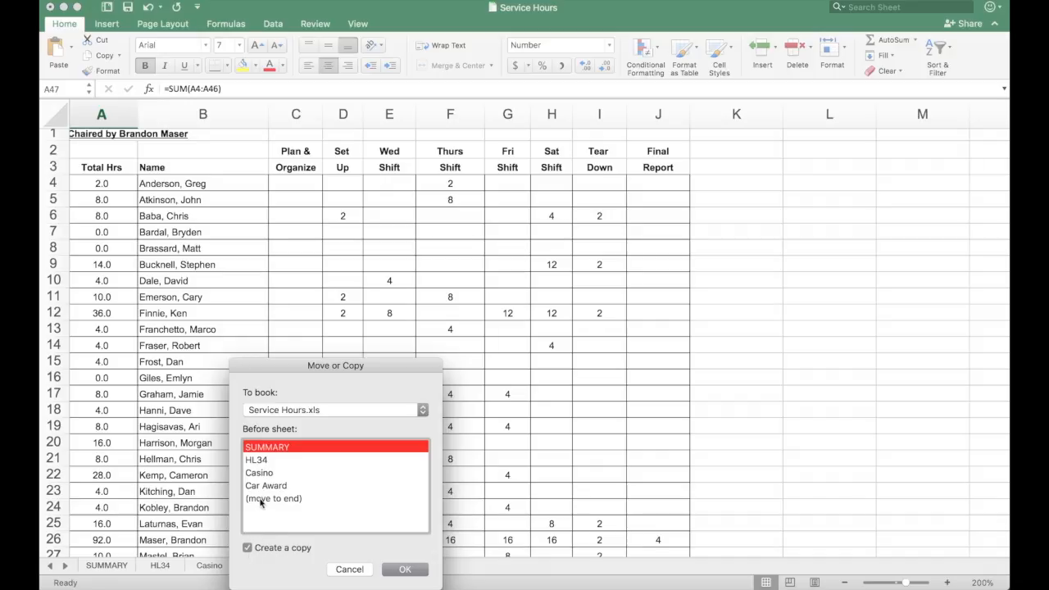
pyautogui.click(262, 498)
pyautogui.click(405, 571)
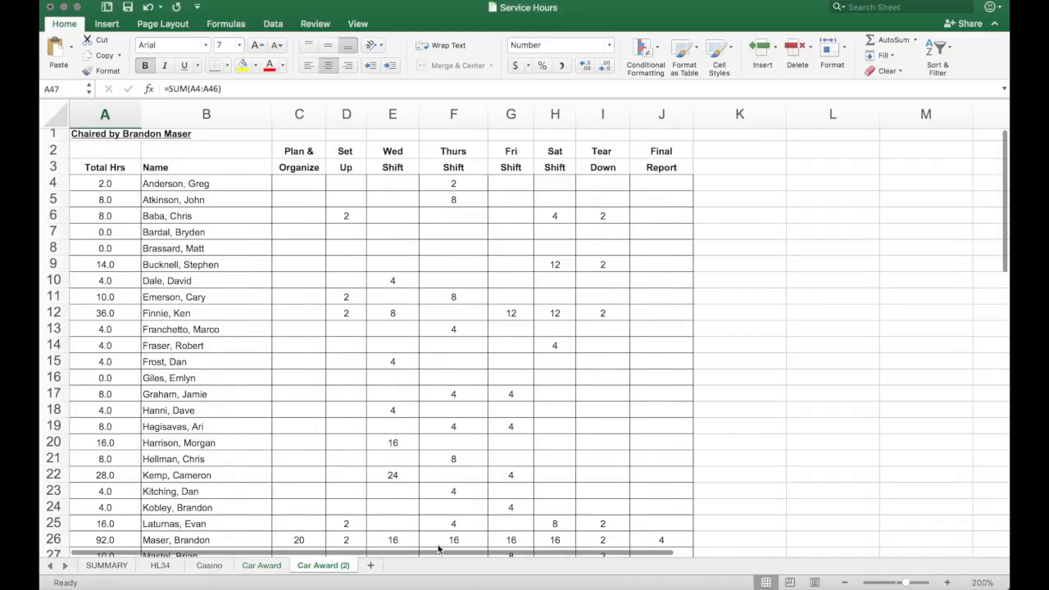
# Step: Rename the copied Car Award sheet as Sample
pyautogui.rightClick(321, 569)
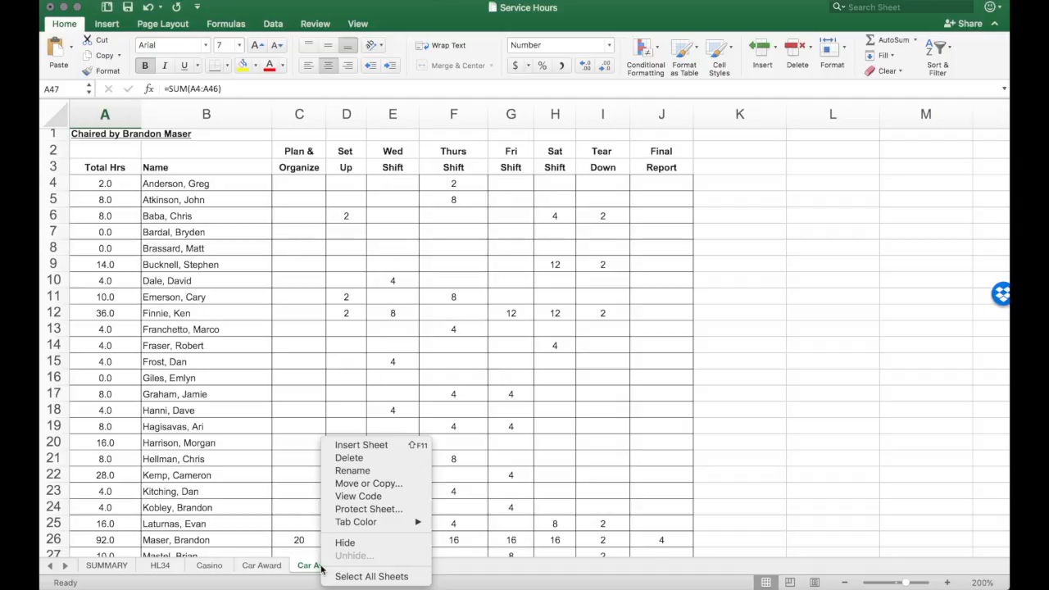
pyautogui.click(352, 470)
pyautogui.write('Sample')
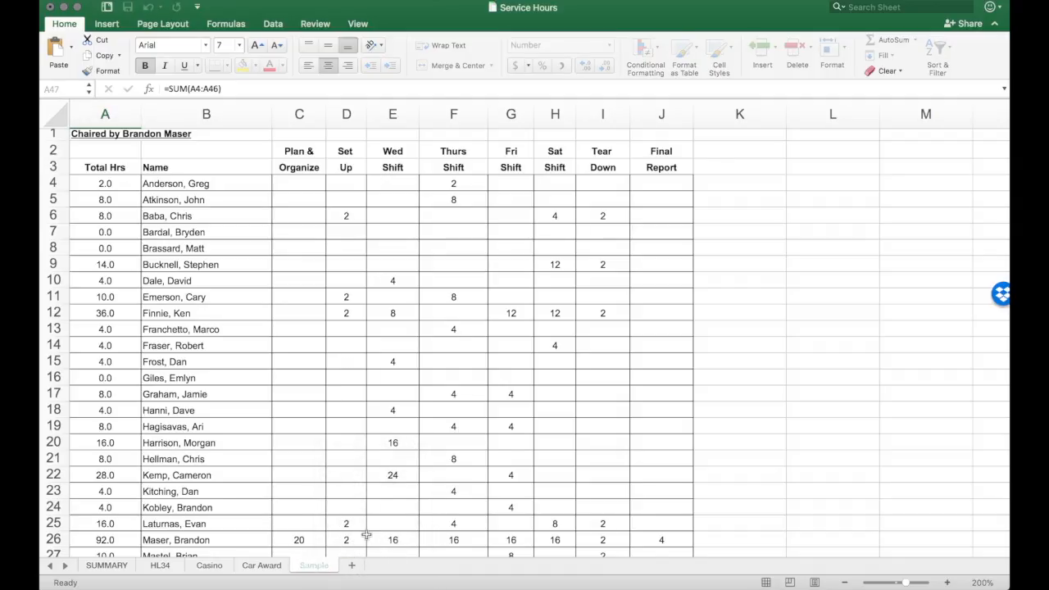
pyautogui.press('Return')
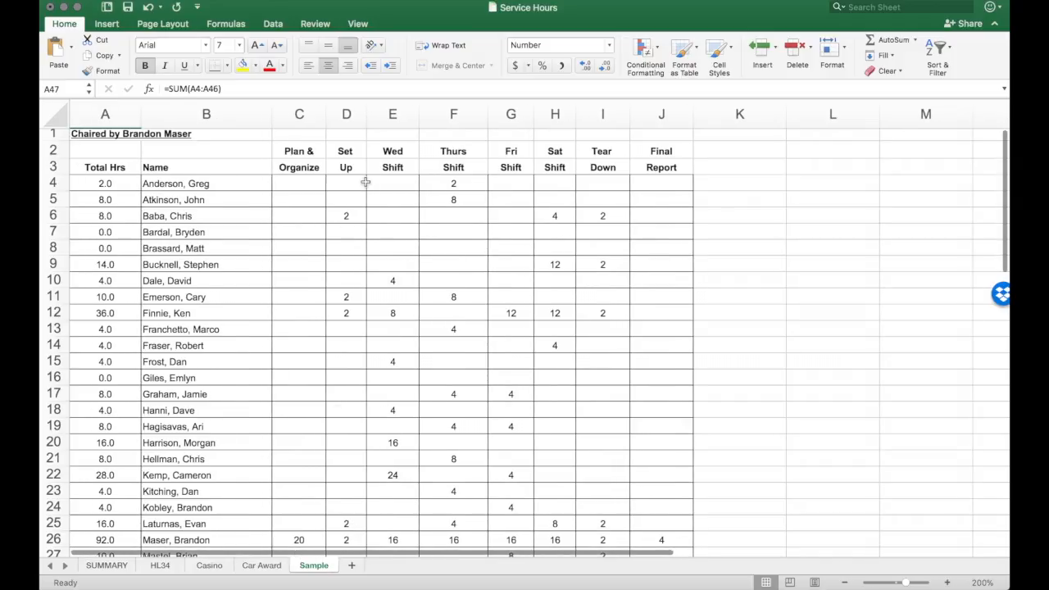
# Step: Clear the contents of the shift hours range C4:J46 on the Sample sheet
pyautogui.moveTo(303, 188); pyautogui.dragTo(662, 489)
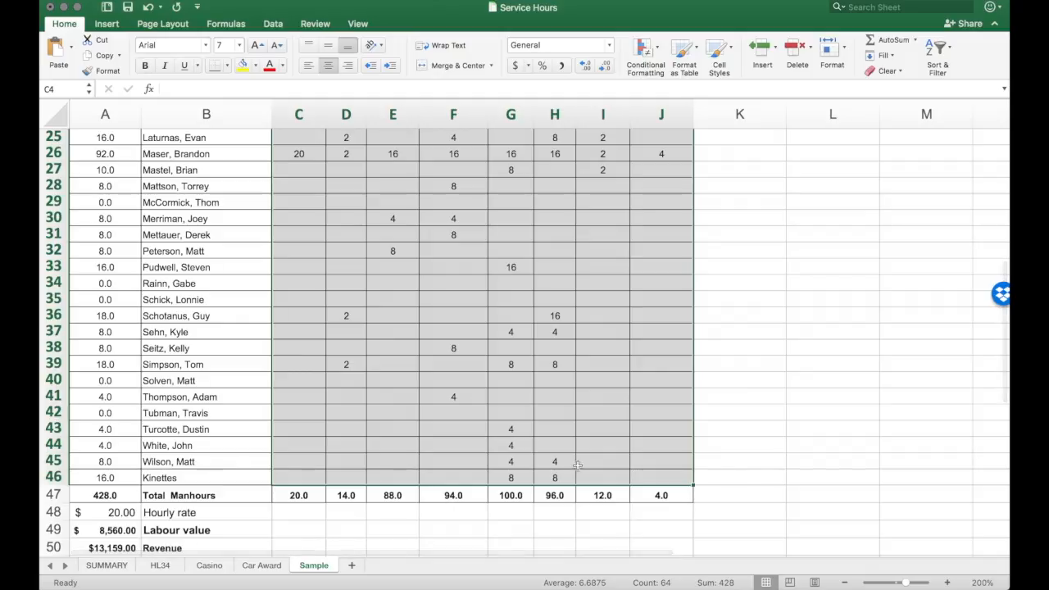
pyautogui.rightClick(561, 472)
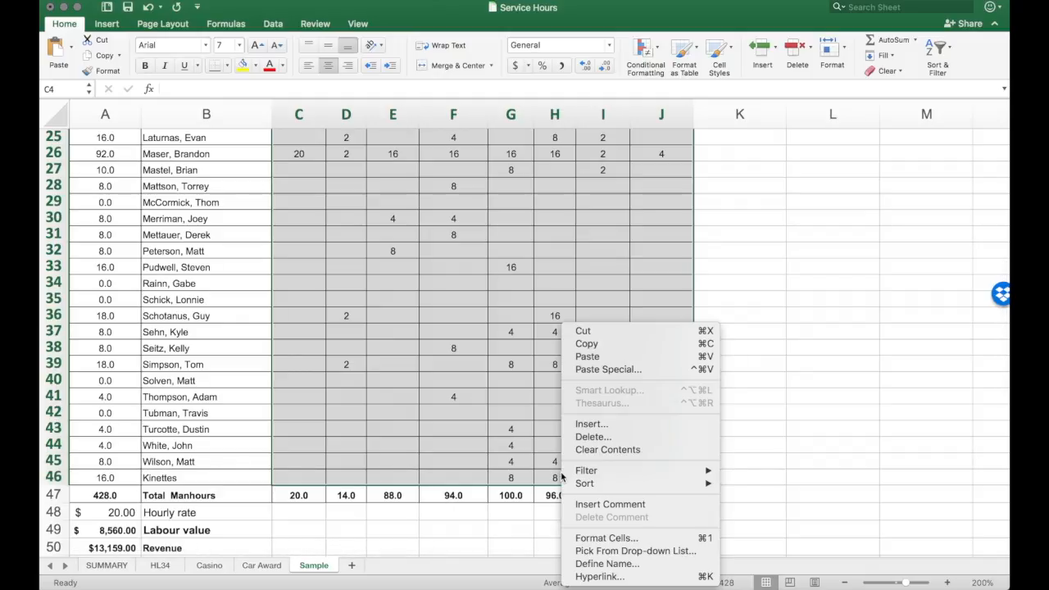
pyautogui.click(605, 450)
pyautogui.scroll(10, 558, 332)
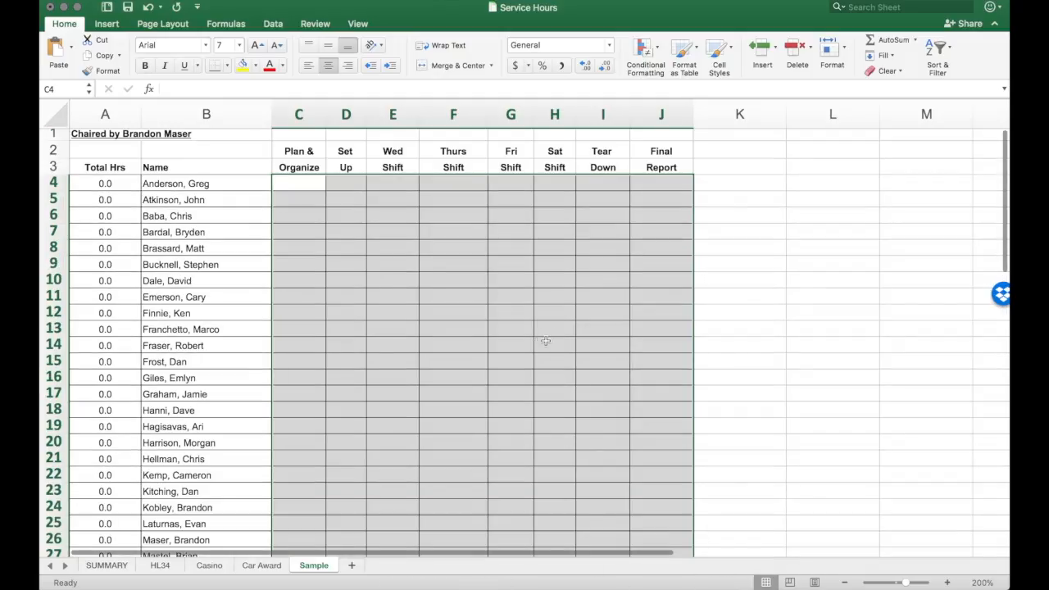
# Step: Set the Revenue amount in cell A50 of the Sample sheet to 5000
pyautogui.scroll(-10, 544, 340)
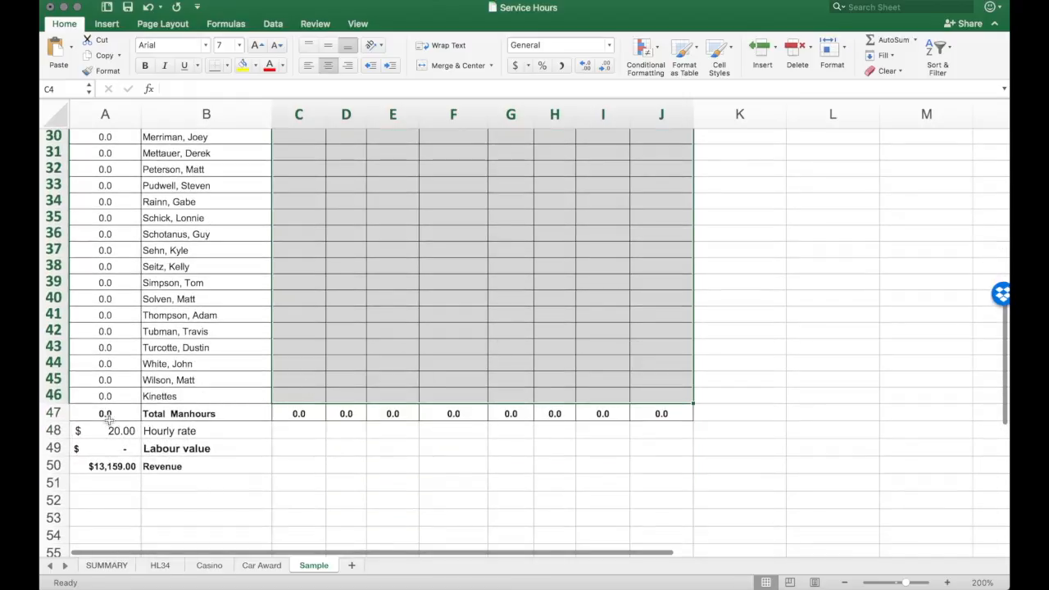
pyautogui.click(113, 467)
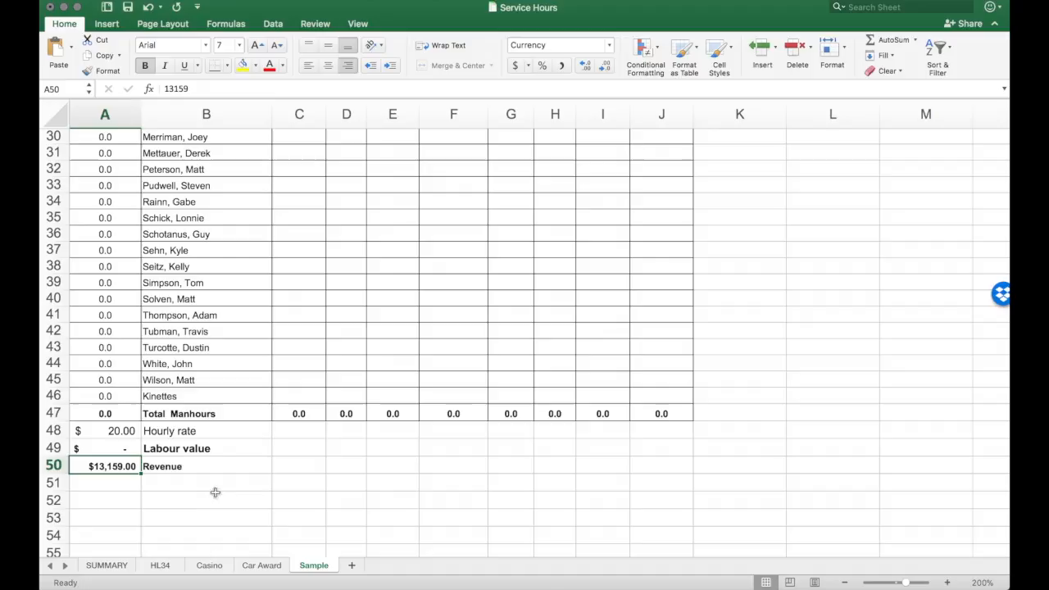
pyautogui.write('50')
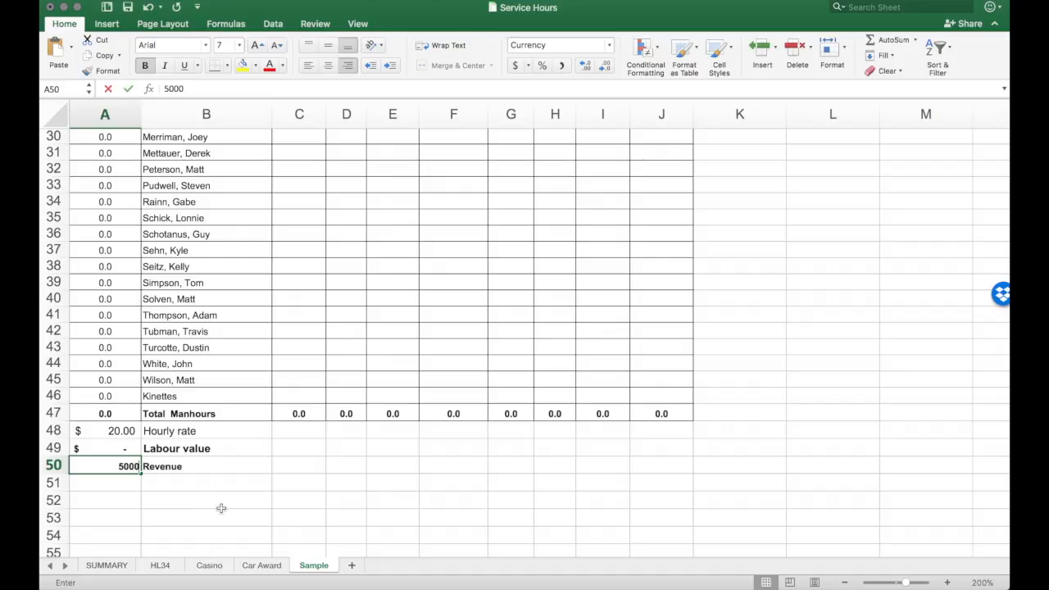
pyautogui.press('Return')
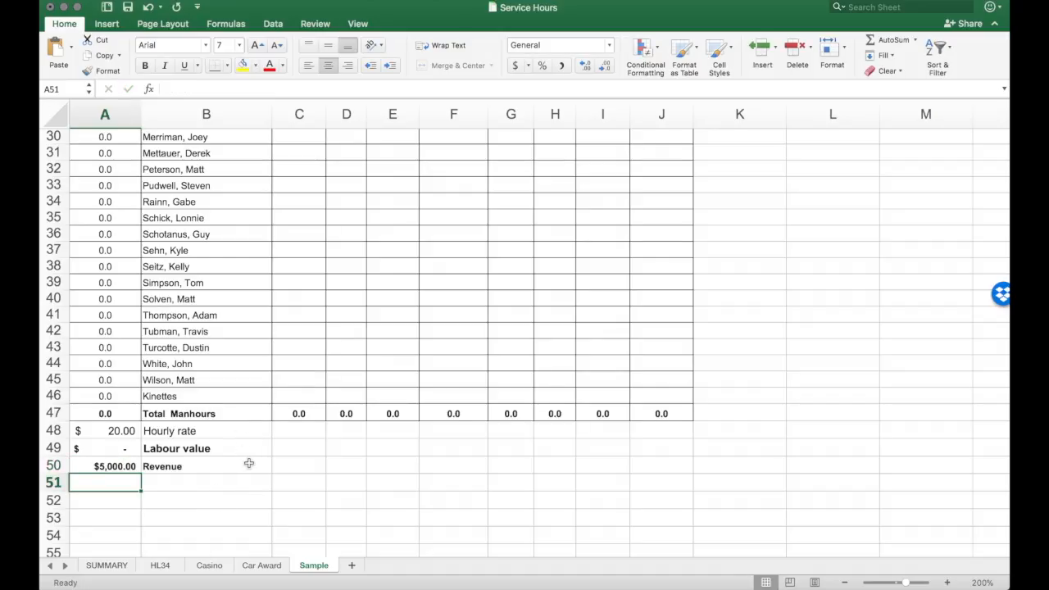
# Step: Enter sample hours on the Sample sheet: 5 in C6, 5 in D11, 6 in E18 and 2 in F20
pyautogui.scroll(10, 249, 464)
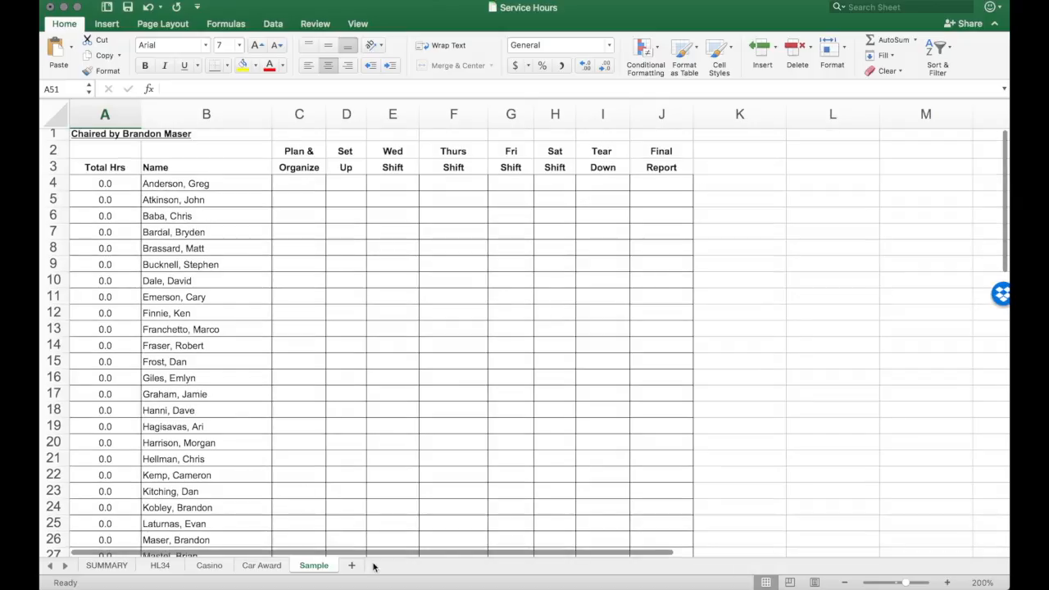
pyautogui.click(293, 216)
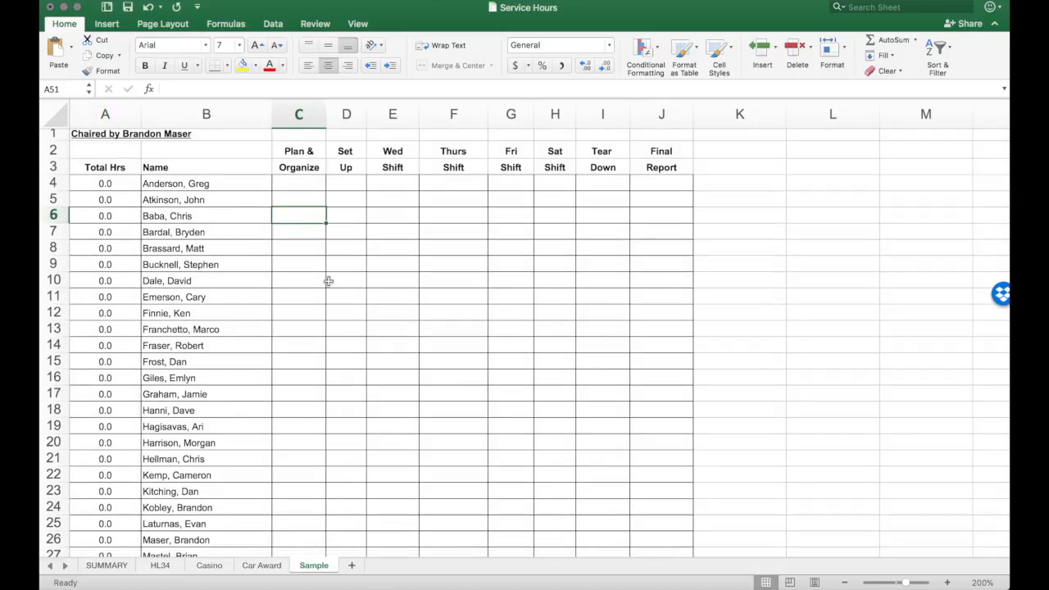
pyautogui.write('5')
pyautogui.click(358, 300)
pyautogui.write('5')
pyautogui.click(397, 414)
pyautogui.write('6')
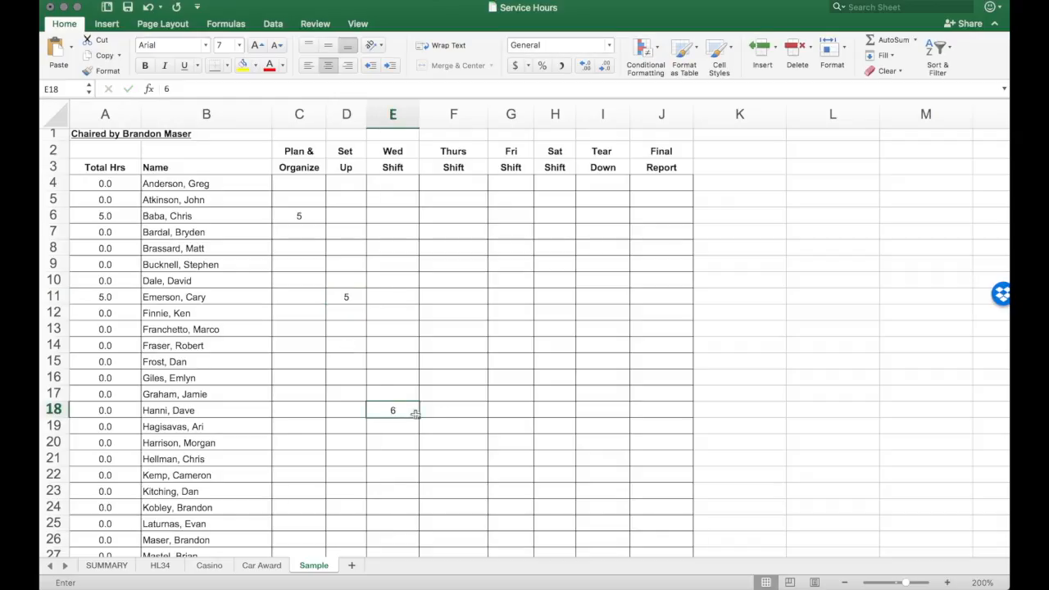
pyautogui.click(481, 441)
pyautogui.write('2')
# Step: Add more sample hours: 4 in F11, 6 in I7, 8 in H10 and 7 in G25
pyautogui.click(467, 296)
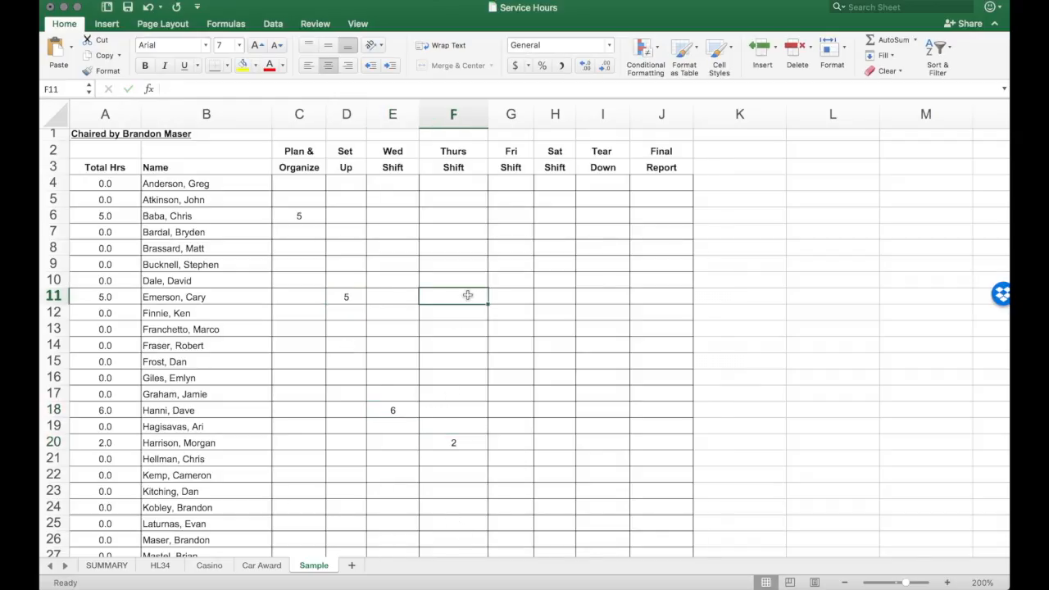
pyautogui.write('4')
pyautogui.click(580, 235)
pyautogui.write('6')
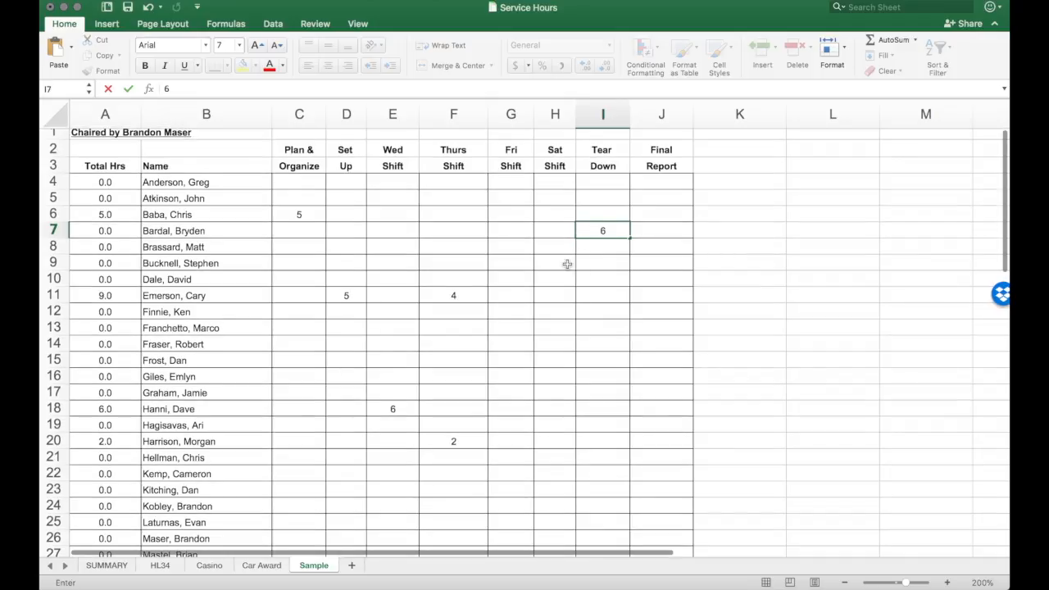
pyautogui.click(554, 280)
pyautogui.write('8')
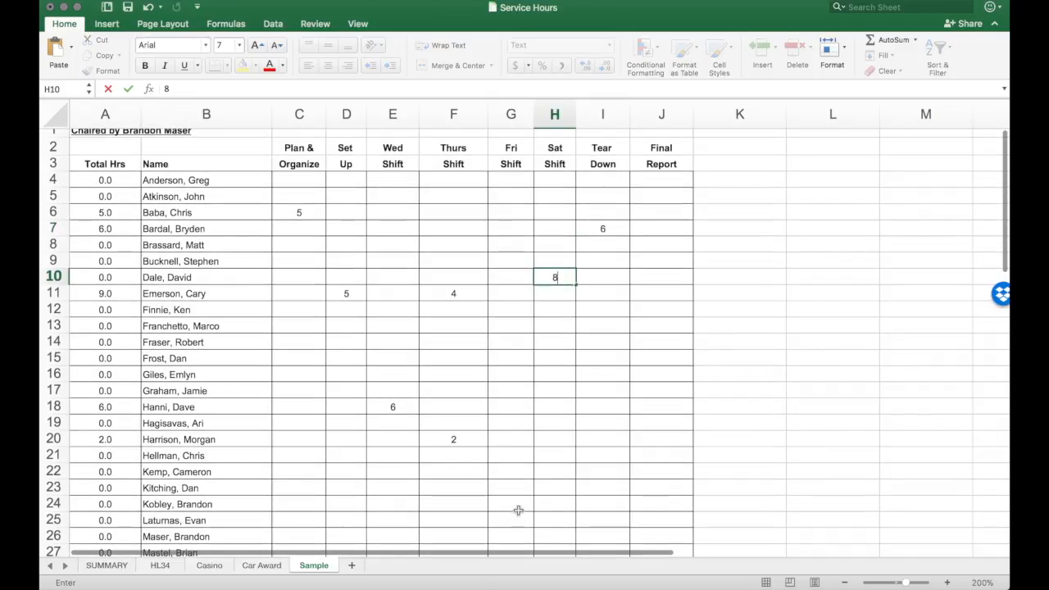
pyautogui.click(514, 521)
pyautogui.scroll(-1, 514, 520)
pyautogui.write('7')
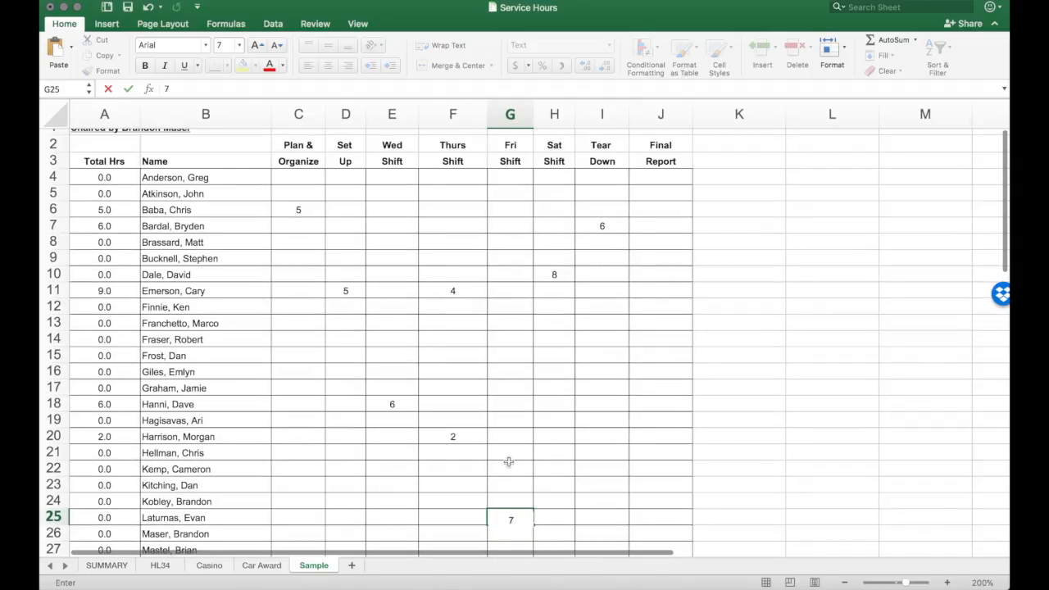
pyautogui.scroll(-10, 447, 482)
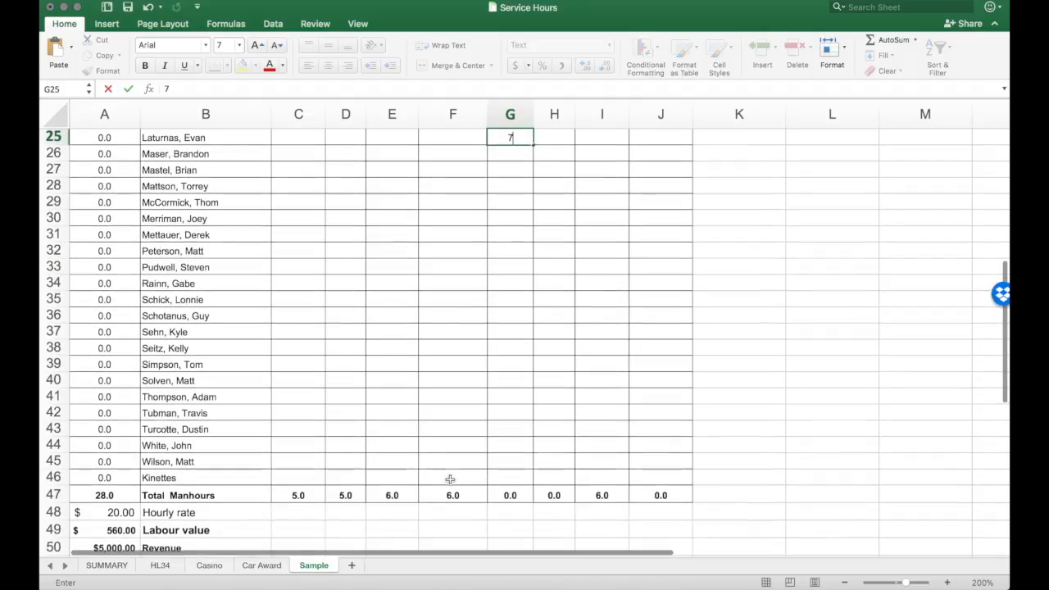
pyautogui.scroll(1, 449, 478)
pyautogui.scroll(-1, 445, 470)
pyautogui.scroll(10, 478, 398)
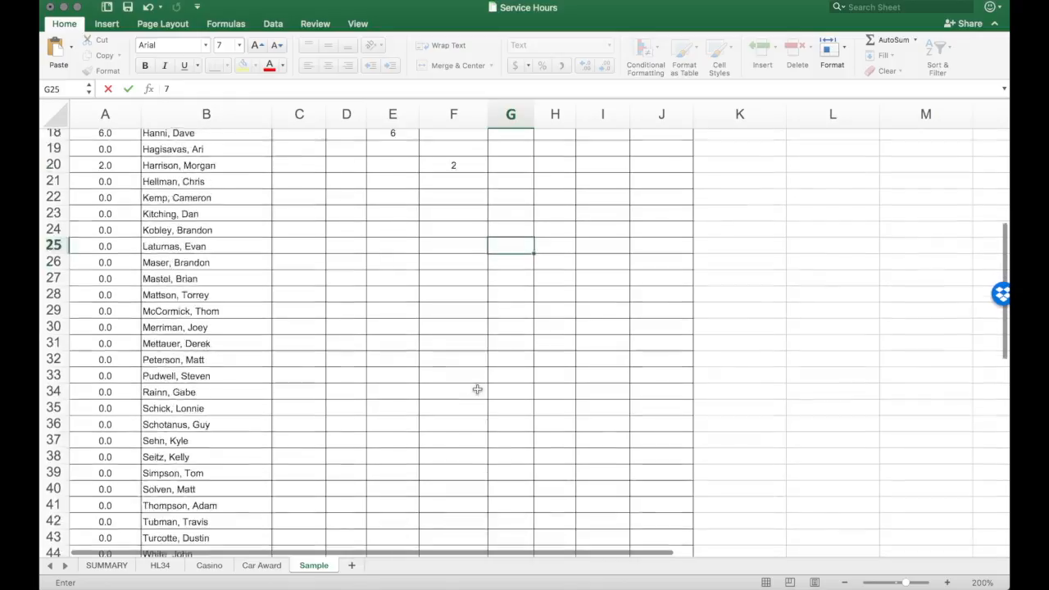
pyautogui.scroll(1, 482, 388)
pyautogui.scroll(-5, 508, 363)
pyautogui.click(511, 277)
pyautogui.press('Return')
# Step: Check the total manhours, hourly rate and labour value in cells A47 to A49 of the Sample sheet
pyautogui.scroll(-8, 484, 301)
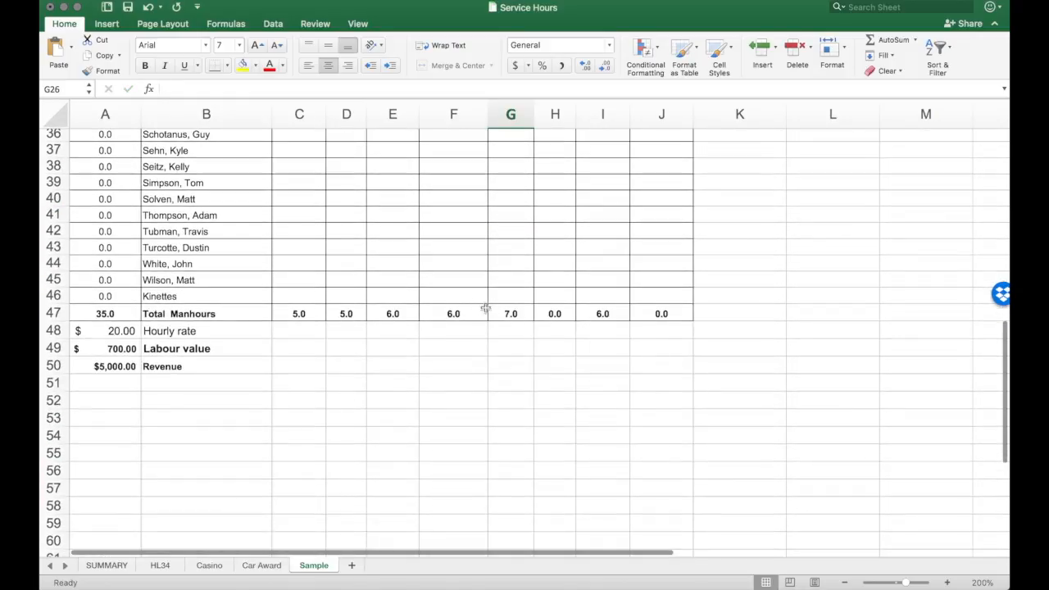
pyautogui.click(96, 314)
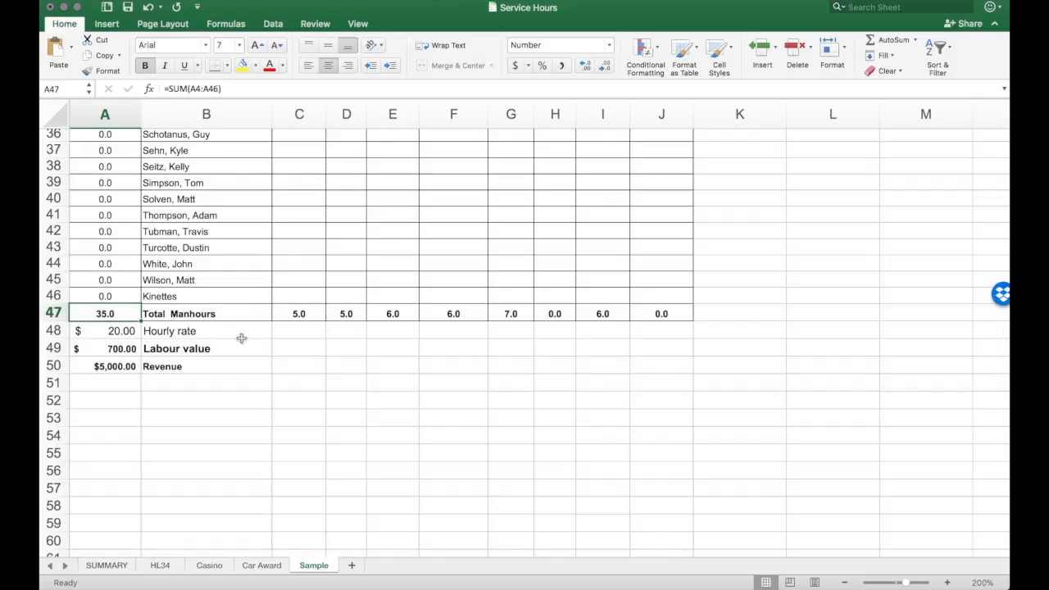
pyautogui.click(132, 332)
pyautogui.click(123, 349)
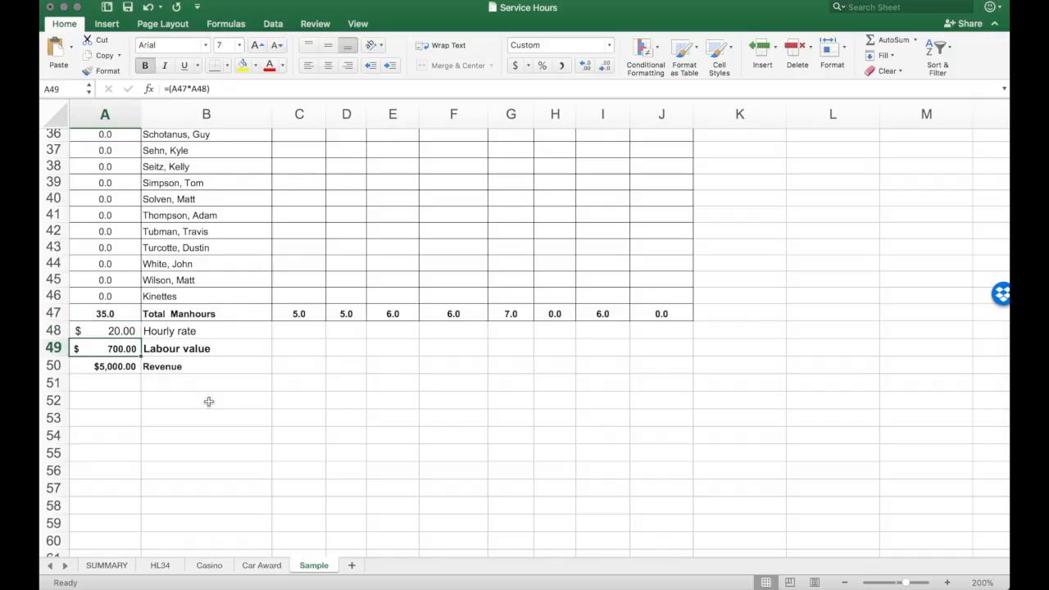
# Step: Add the column heading Sample in cell F3 of the SUMMARY sheet
pyautogui.scroll(10, 230, 373)
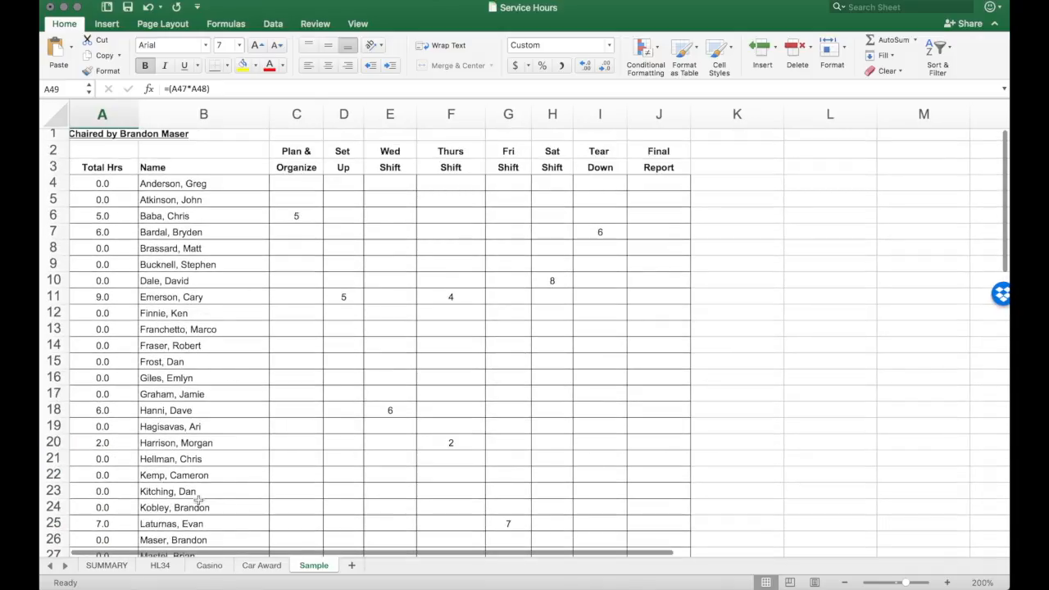
pyautogui.click(111, 568)
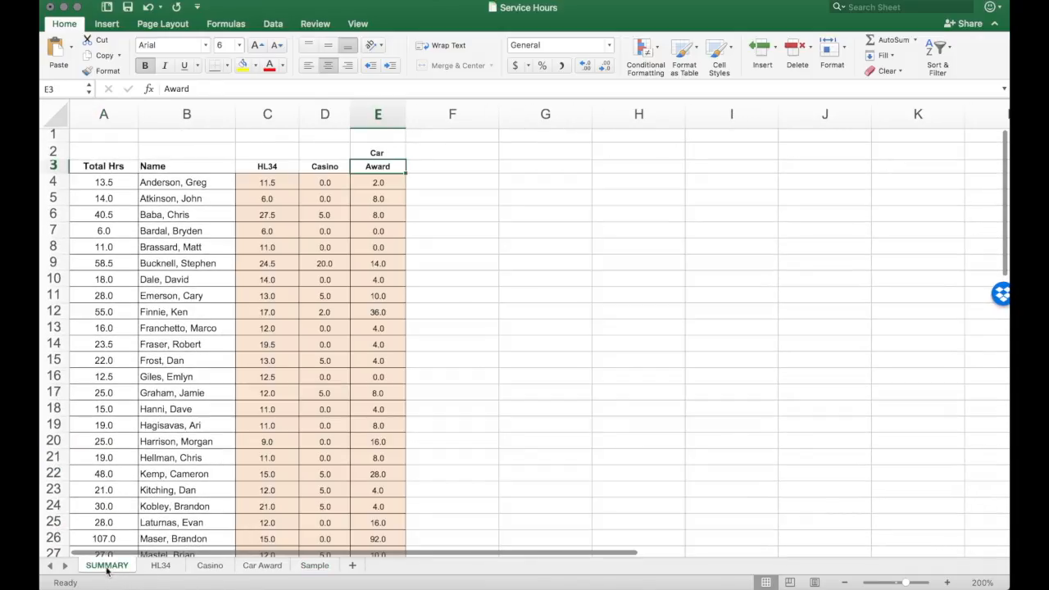
pyautogui.click(442, 165)
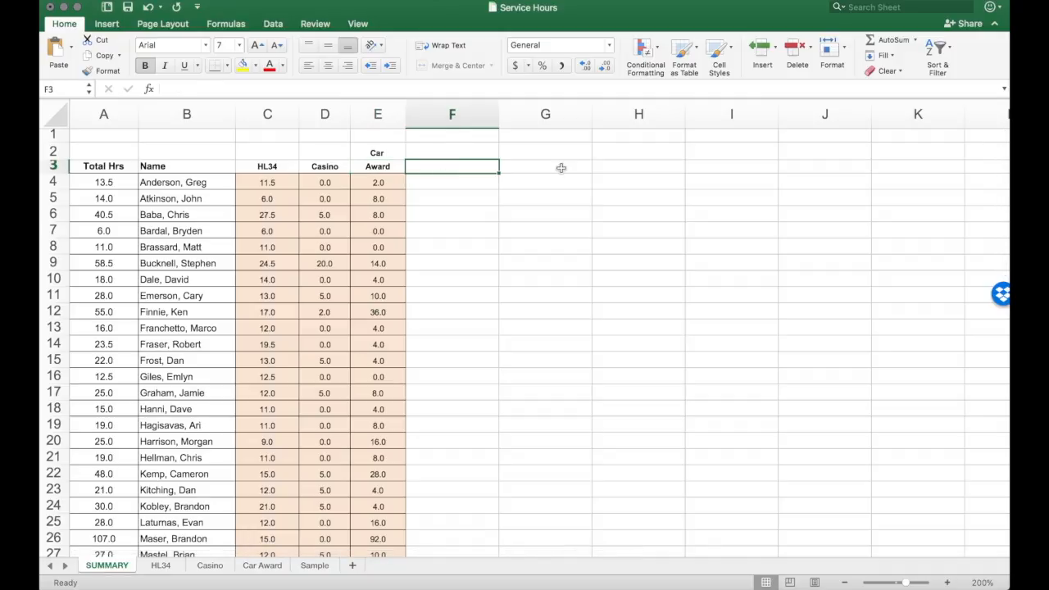
pyautogui.write('Sample')
pyautogui.press('Return')
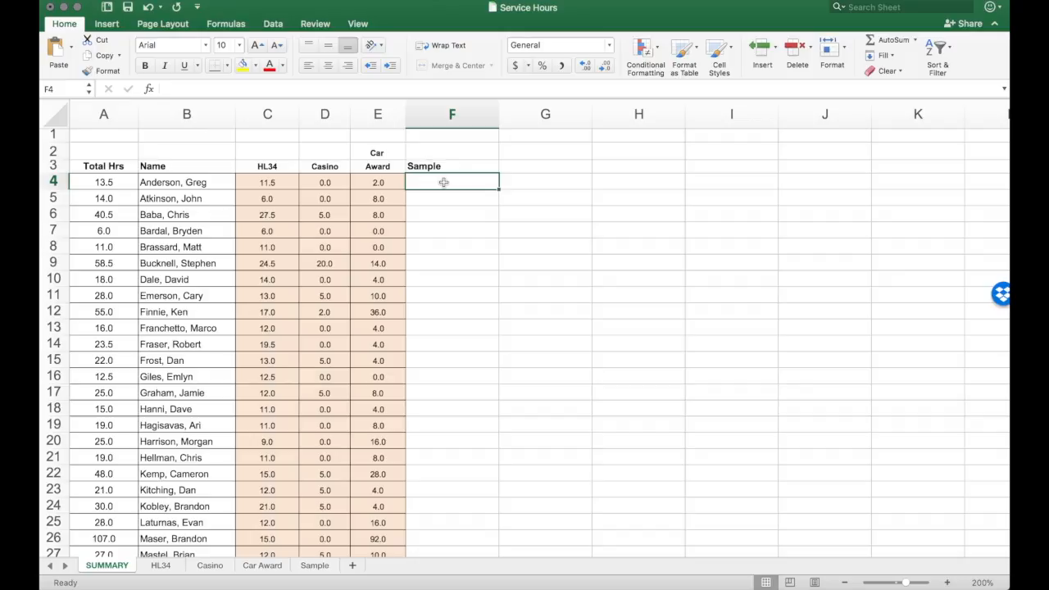
# Step: Enter a formula in SUMMARY cell F4 that links to total hours cell A4 on the Sample sheet
pyautogui.write('=')
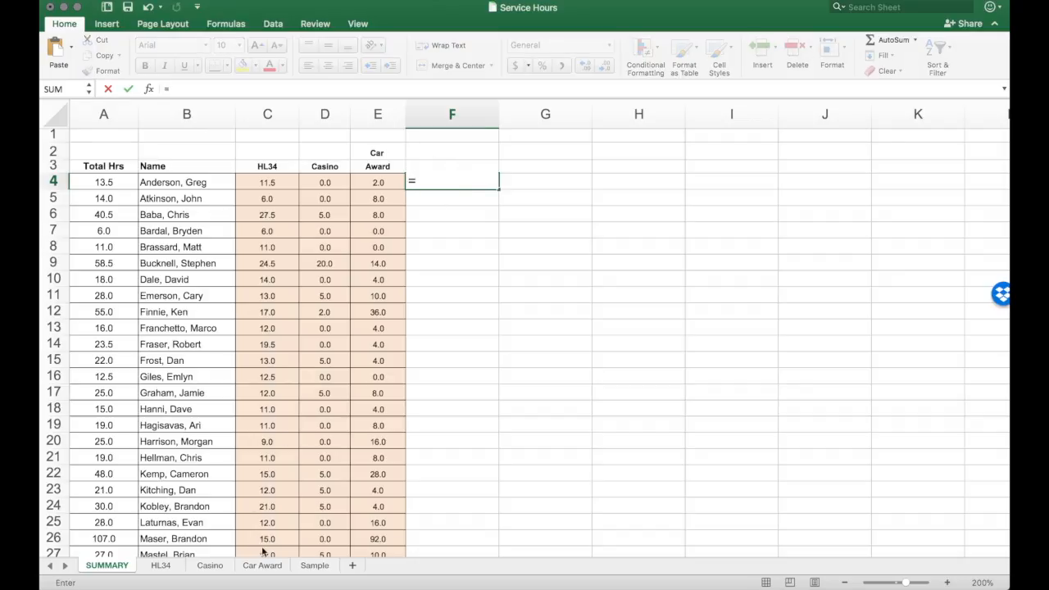
pyautogui.click(315, 565)
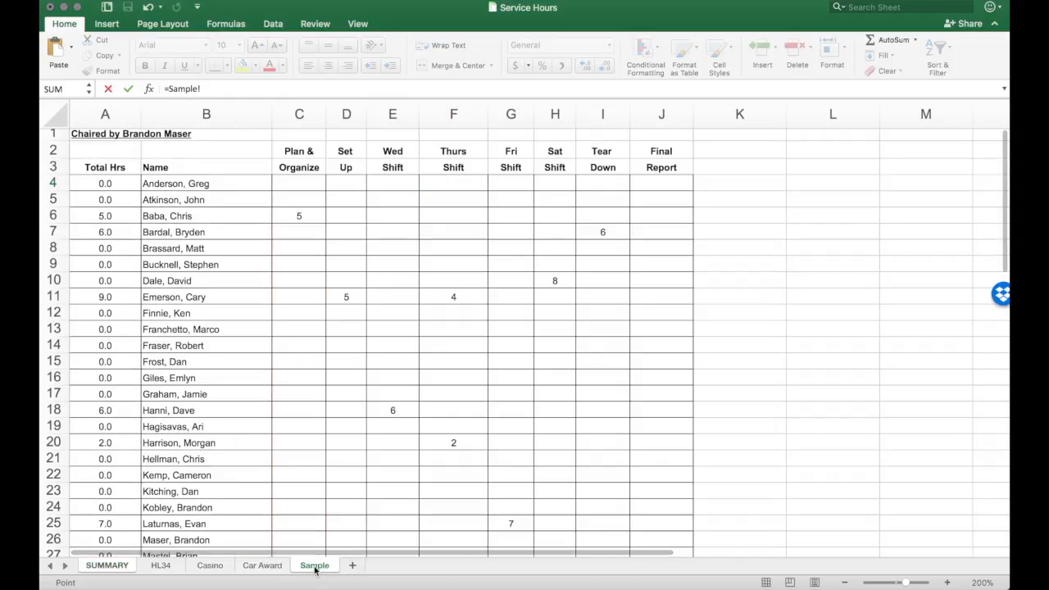
pyautogui.click(105, 184)
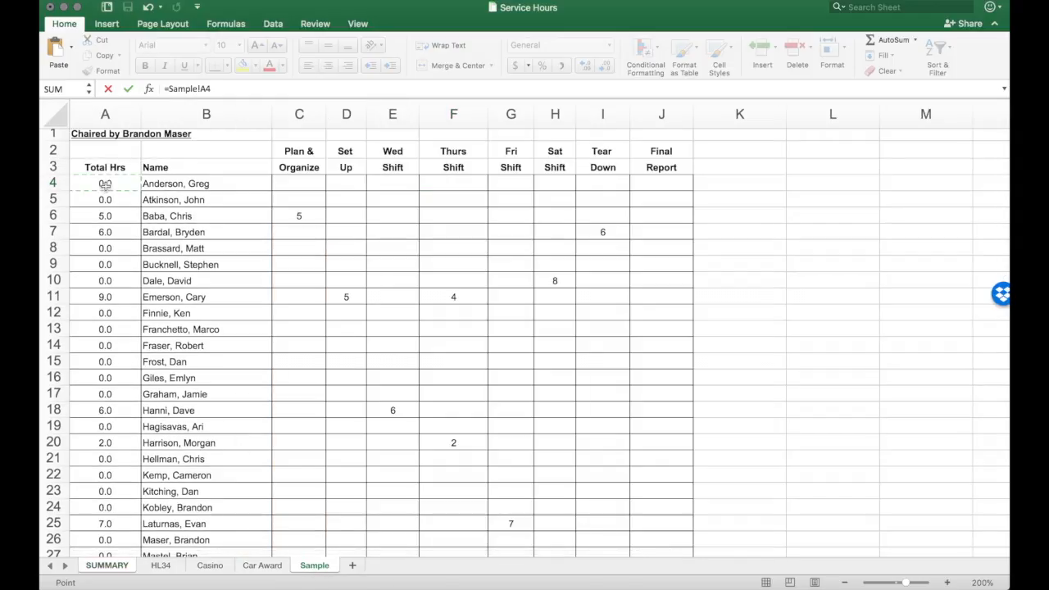
pyautogui.press('Return')
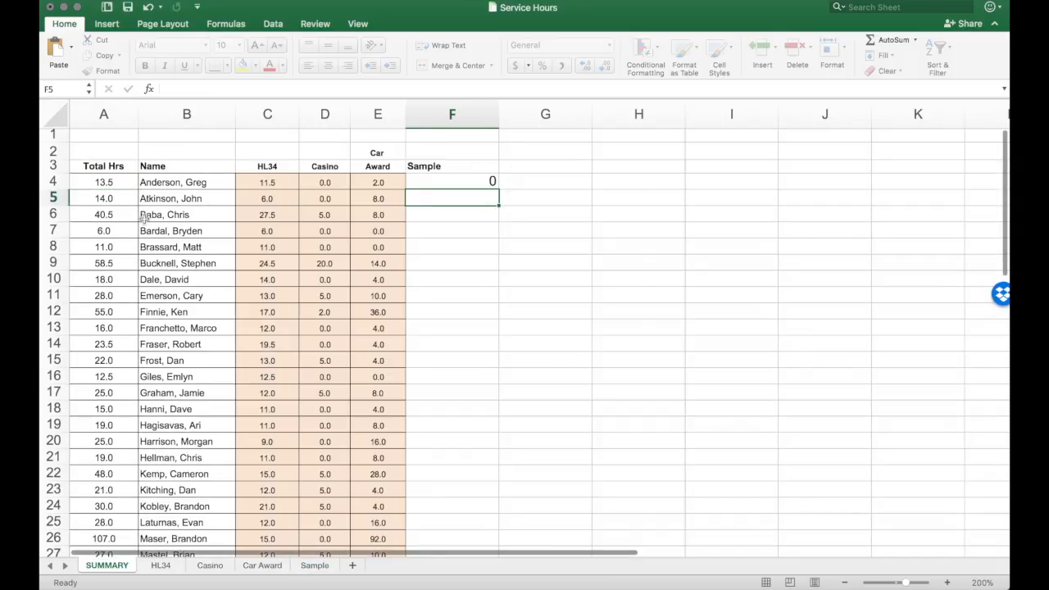
# Step: Fill the Sample link formula in SUMMARY cell F4 down the column to F46, the Kinettes row
pyautogui.click(491, 184)
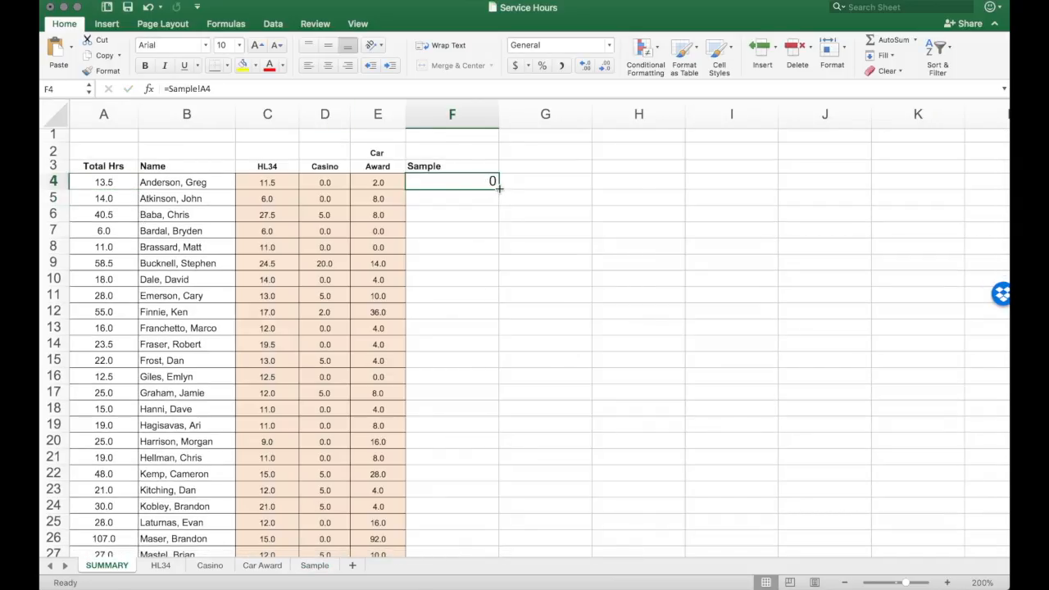
pyautogui.moveTo(498, 187); pyautogui.dragTo(456, 554)
pyautogui.scroll(-5, 439, 373)
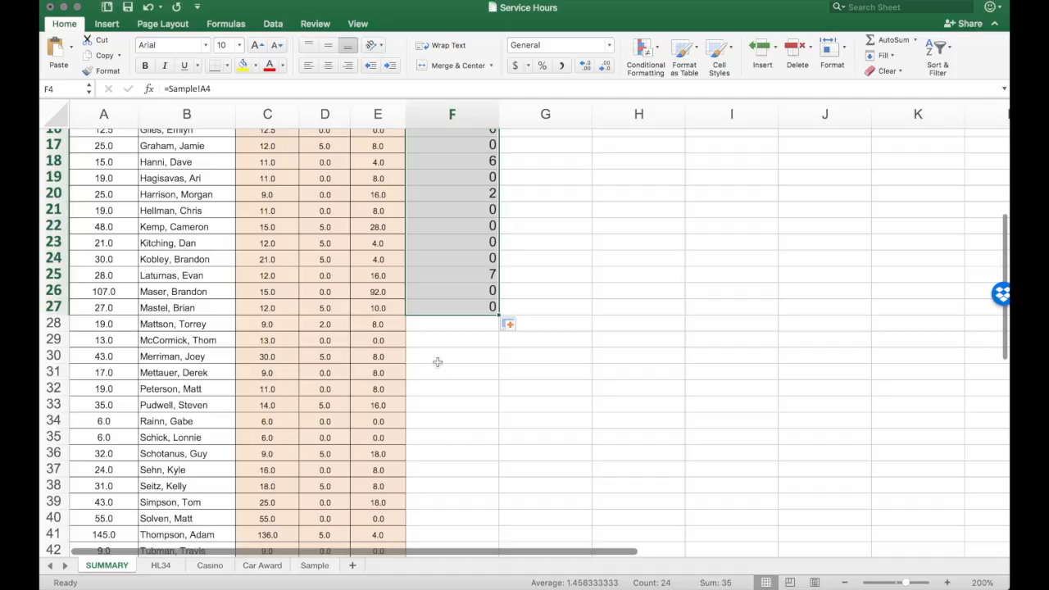
pyautogui.scroll(-6, 466, 325)
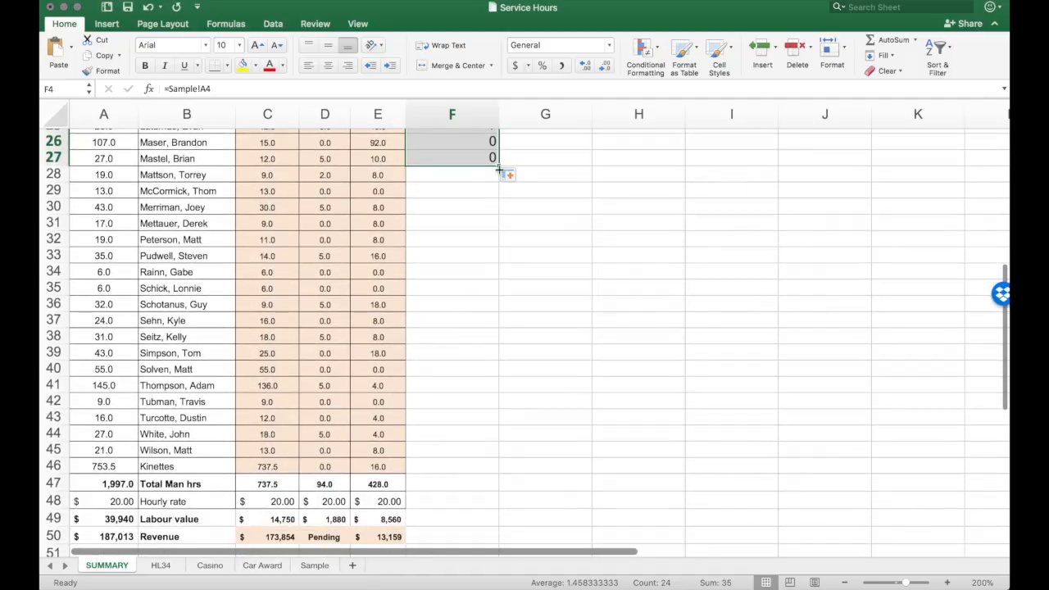
pyautogui.moveTo(498, 165); pyautogui.dragTo(477, 471)
pyautogui.click(593, 353)
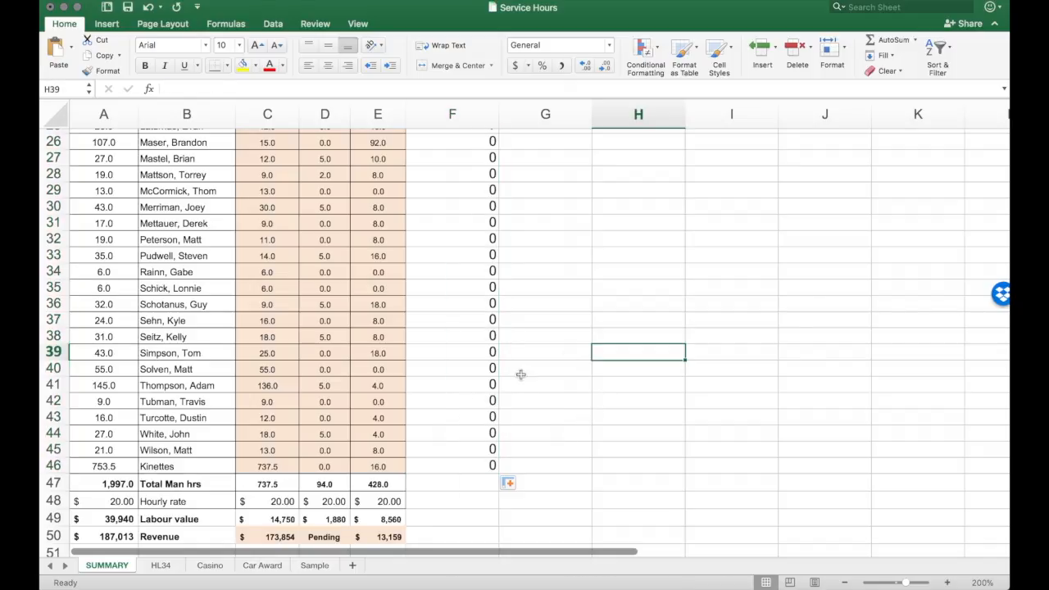
# Step: Total the Sample hours in cell F47 with an AutoSum of F4:F46
pyautogui.click(373, 486)
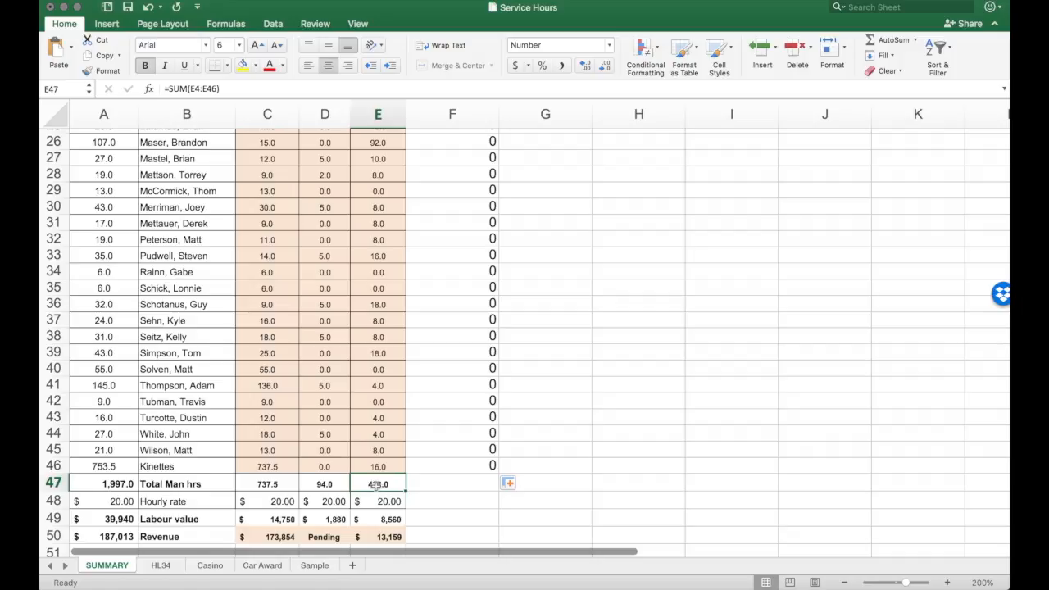
pyautogui.click(472, 485)
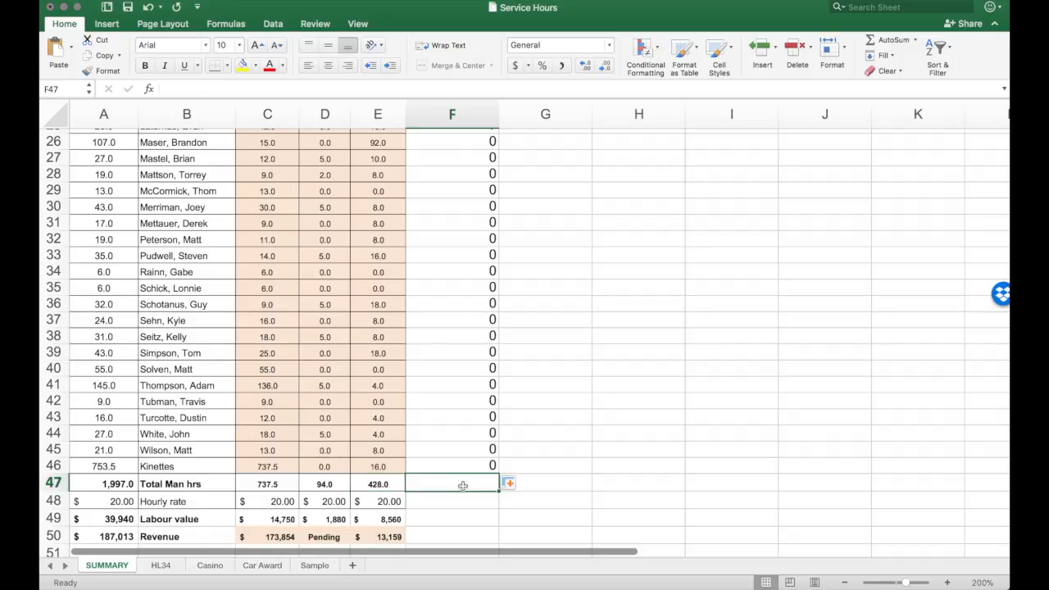
pyautogui.click(892, 40)
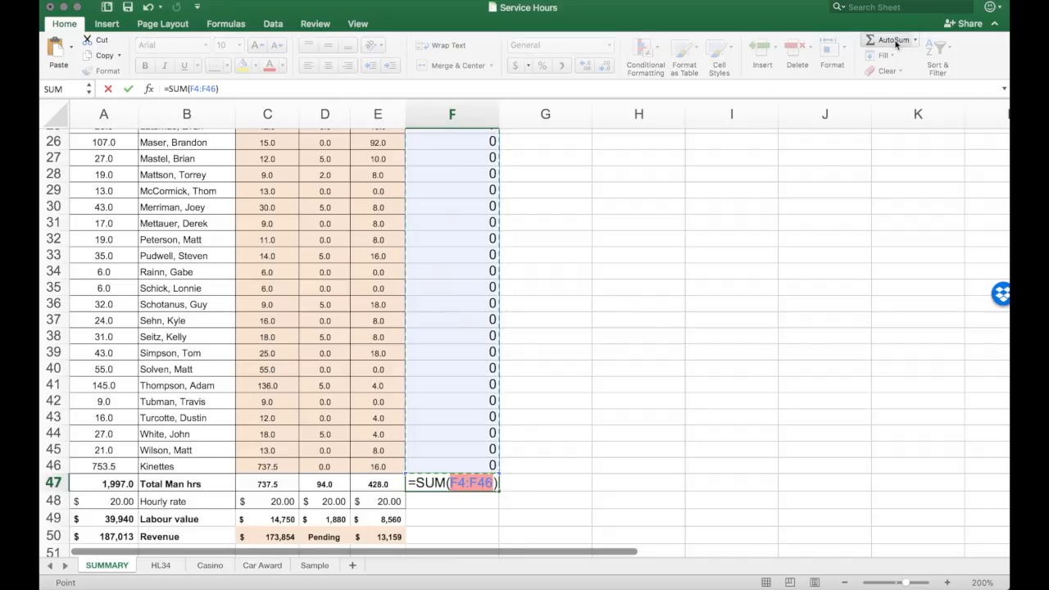
pyautogui.press('Return')
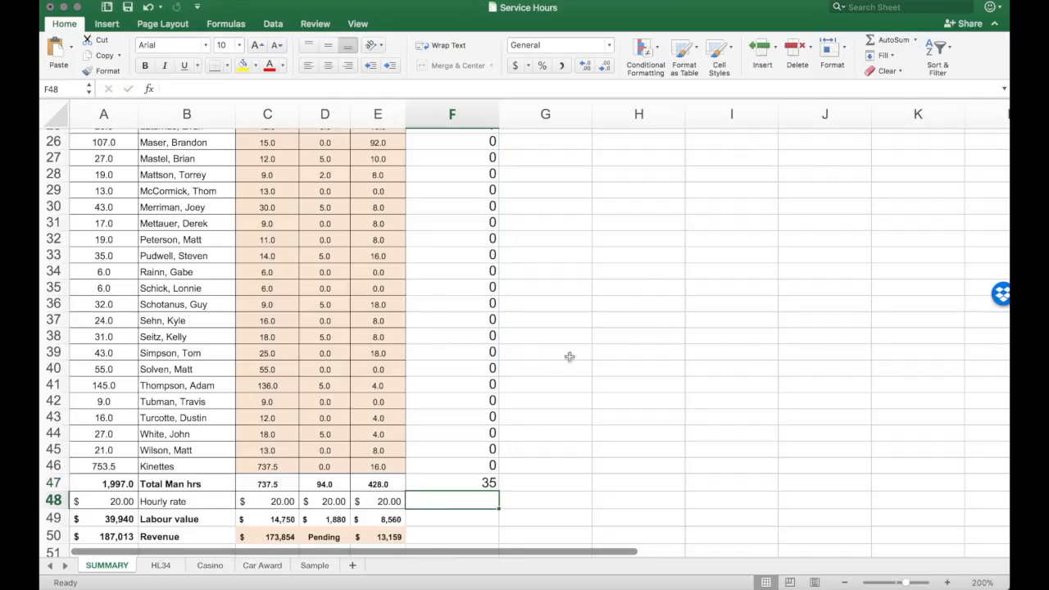
# Step: Copy the hourly rate formula from cell E48 into F48 of the Sample column
pyautogui.click(393, 502)
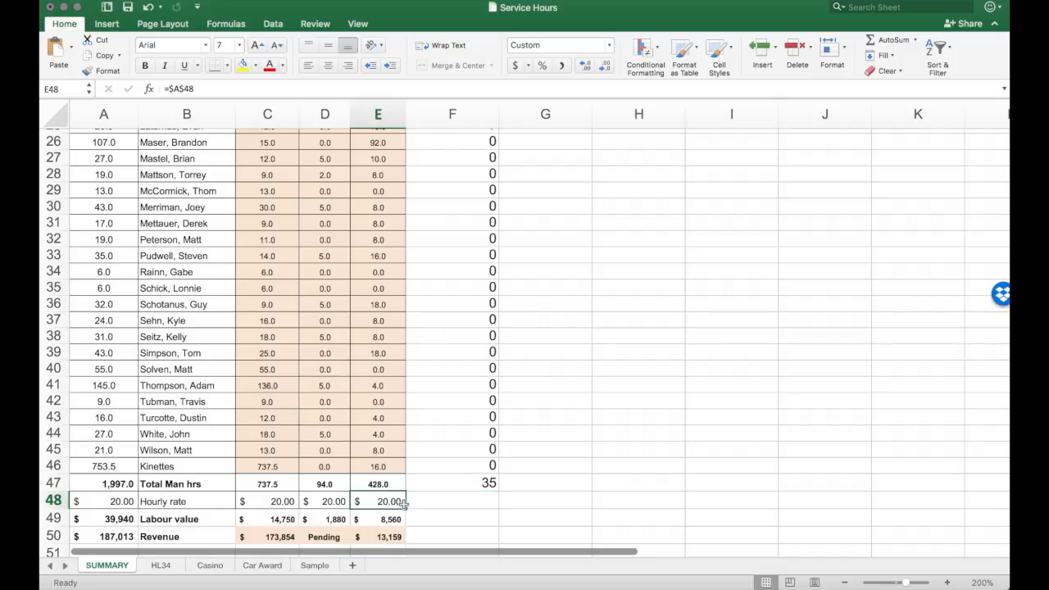
pyautogui.press('super+c')
pyautogui.click(433, 499)
pyautogui.press('super+v')
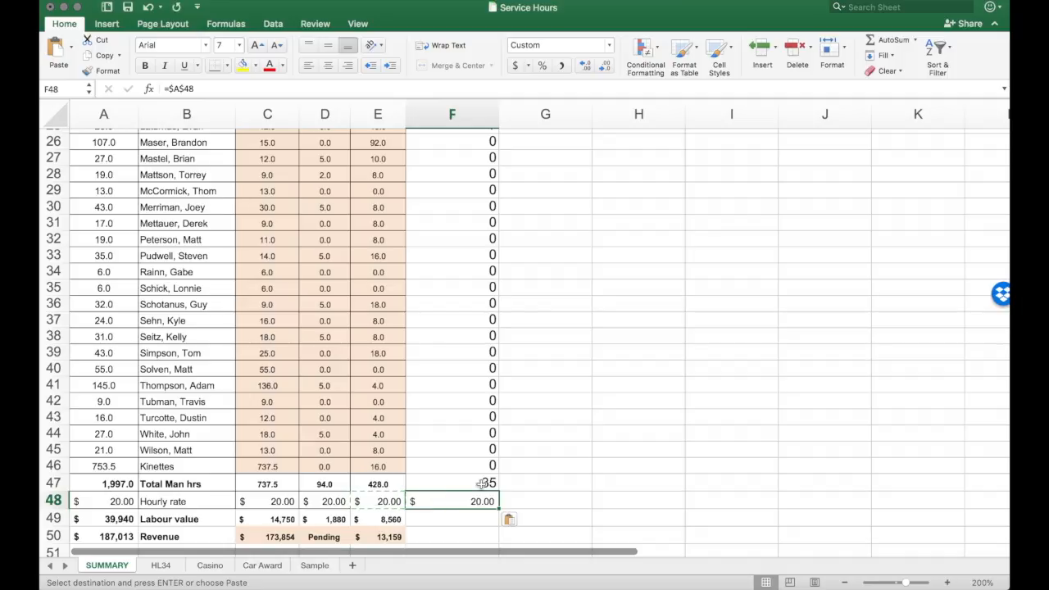
# Step: Copy the labour value formula from cell E49 into F49 of the Sample column
pyautogui.click(393, 517)
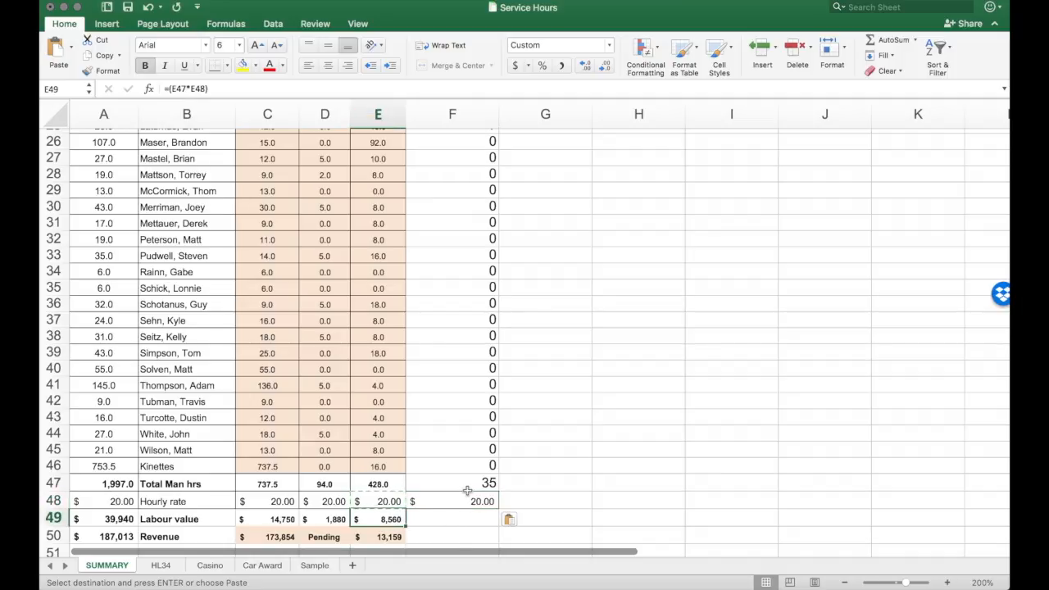
pyautogui.rightClick(399, 525)
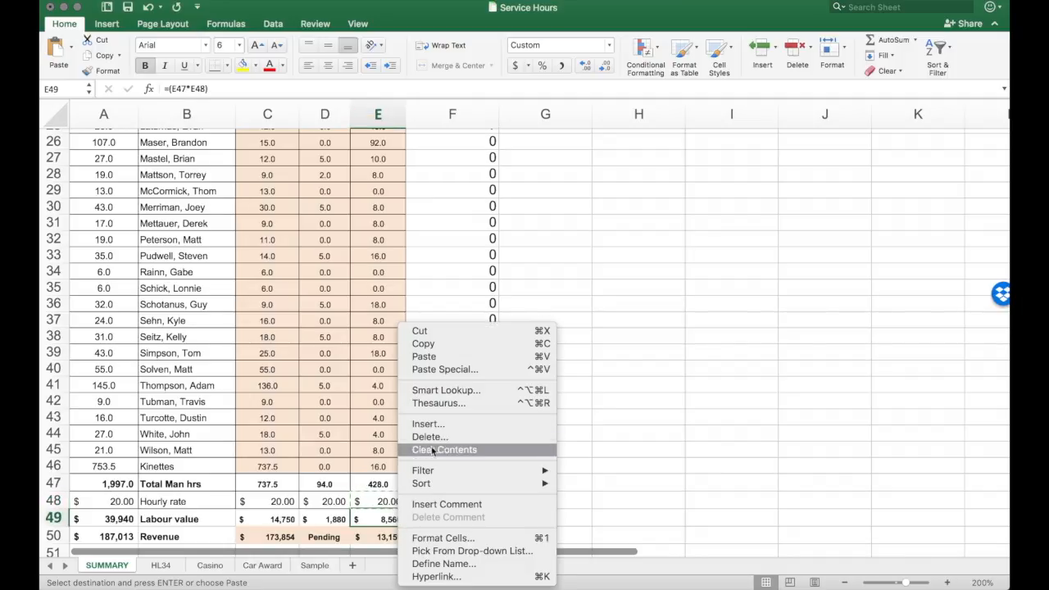
pyautogui.click(423, 343)
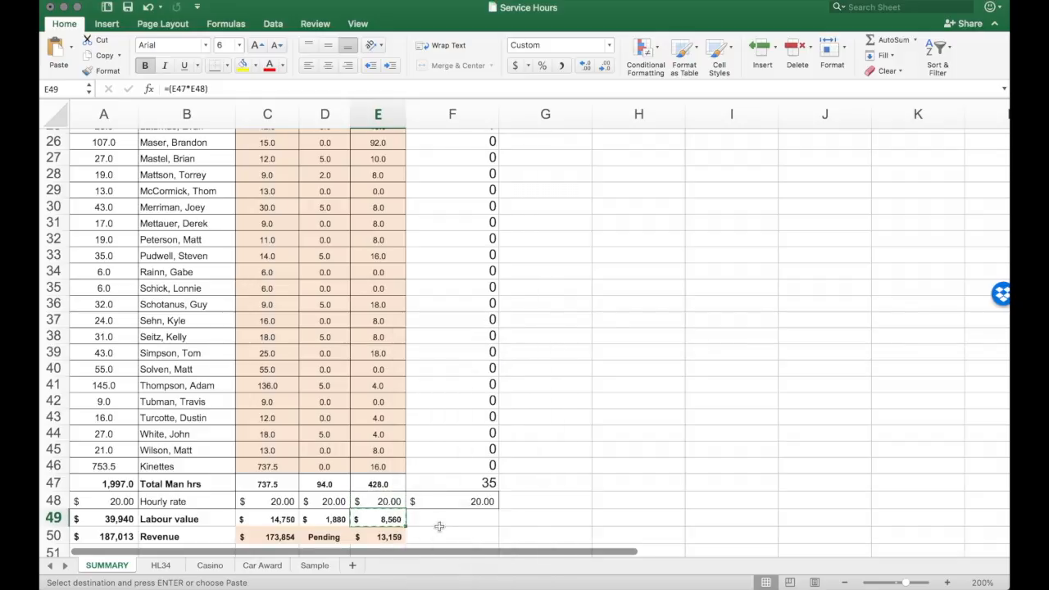
pyautogui.rightClick(446, 521)
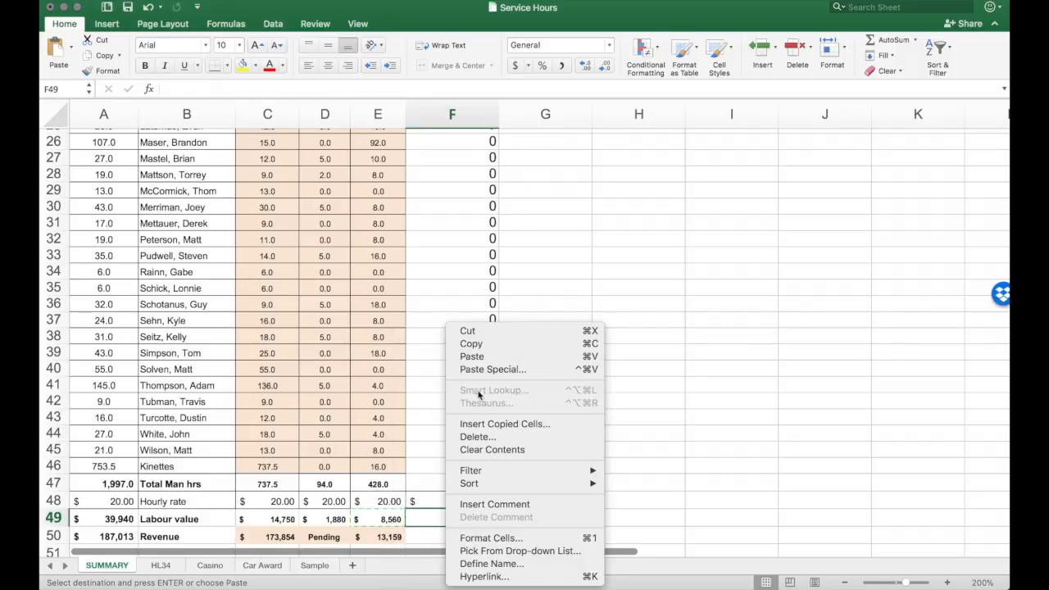
pyautogui.click(478, 357)
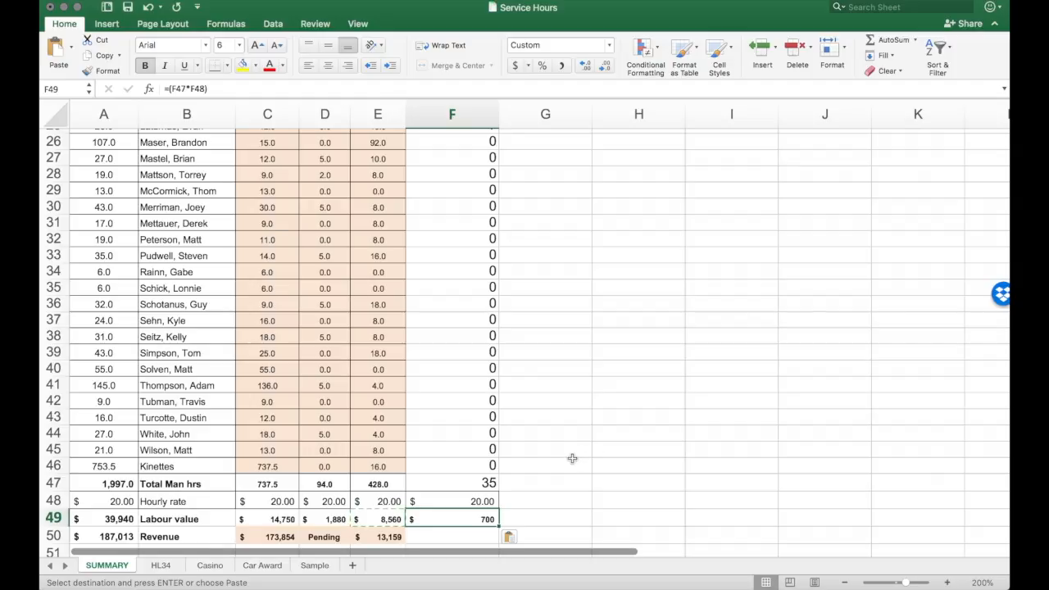
# Step: Enter a formula in SUMMARY cell F50 that links to revenue cell A50 on the Sample sheet
pyautogui.scroll(-5, 571, 456)
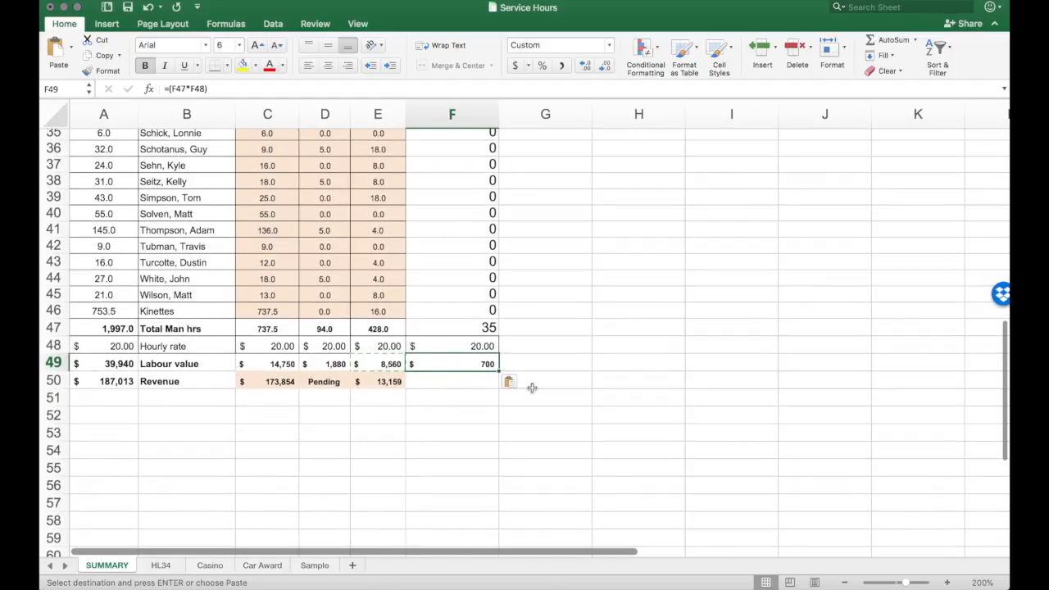
pyautogui.click(473, 382)
pyautogui.write('=')
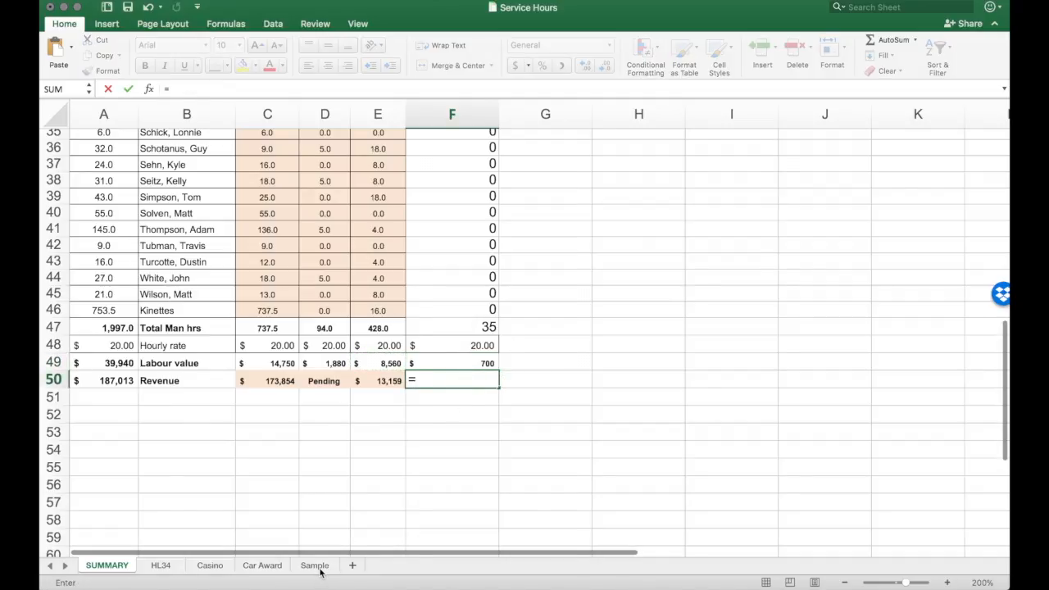
pyautogui.click(319, 568)
pyautogui.scroll(-10, 108, 498)
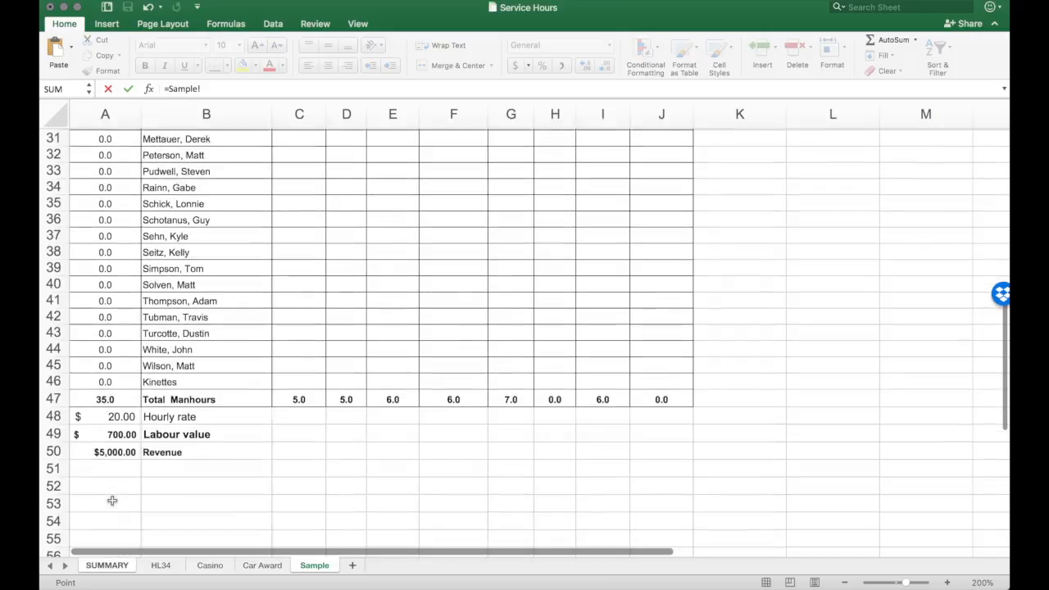
pyautogui.scroll(-1, 112, 500)
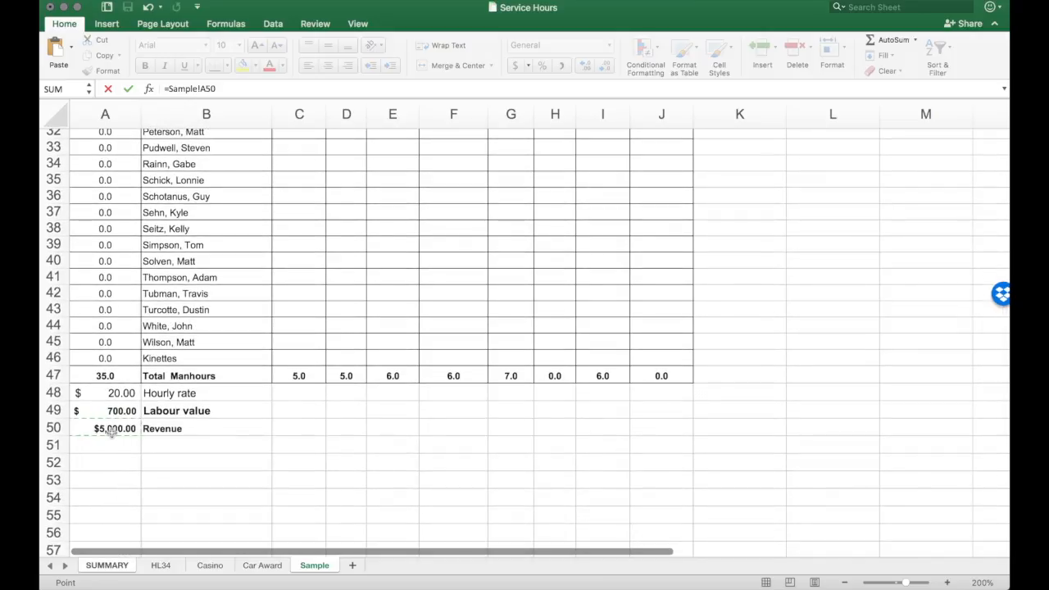
pyautogui.press('Return')
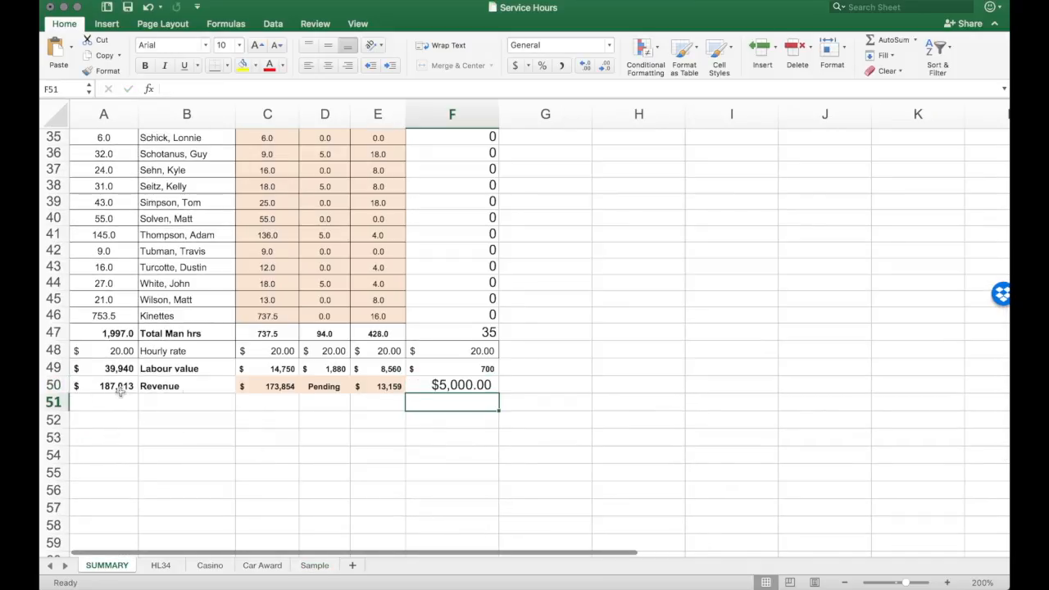
# Step: Apply the formatting of the whole Car Award column E to the Sample column F
pyautogui.scroll(12, 328, 418)
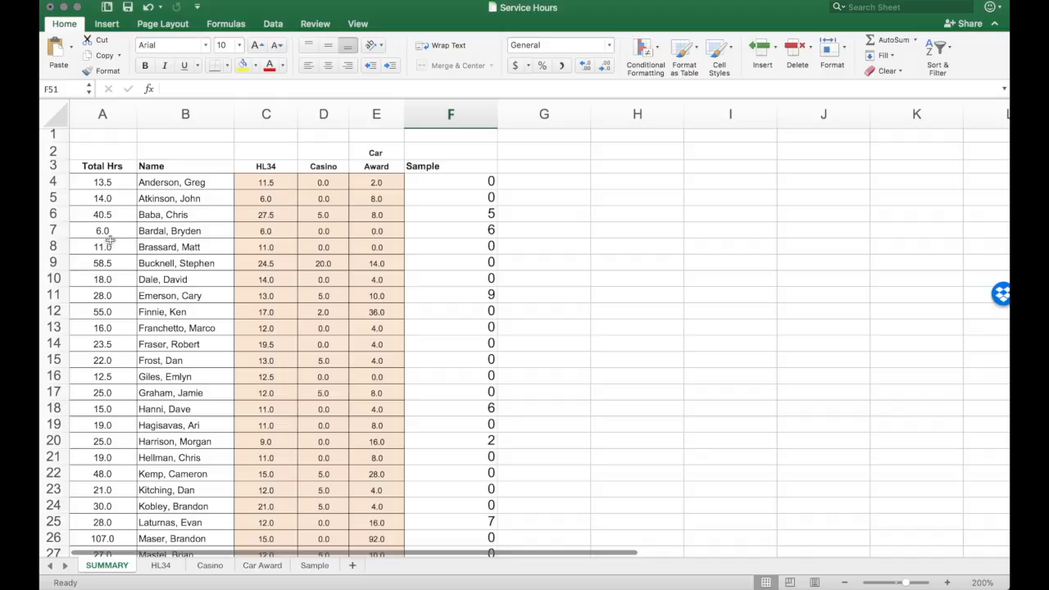
pyautogui.click(384, 115)
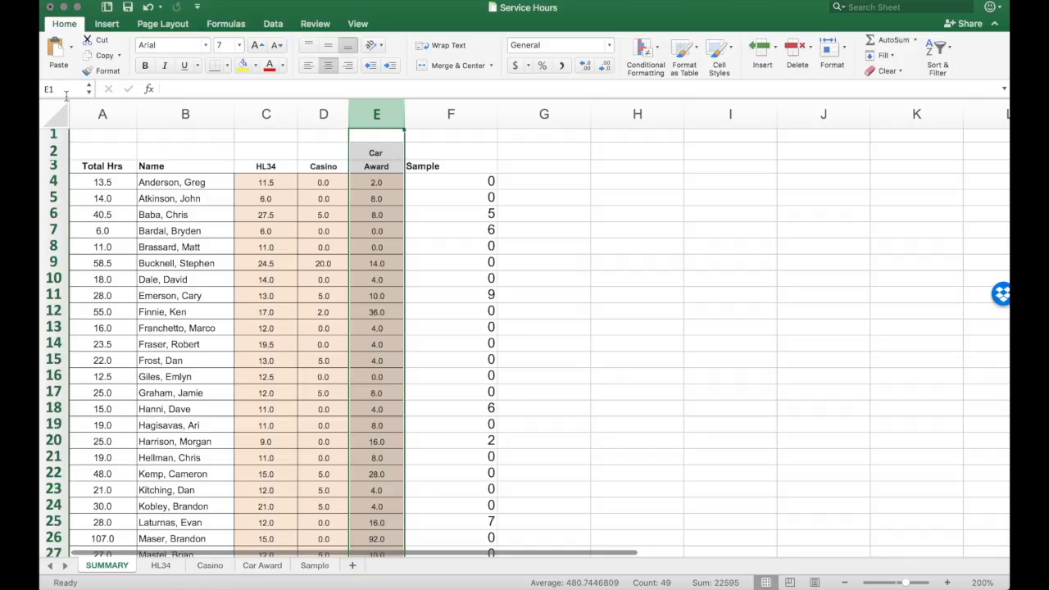
pyautogui.click(102, 72)
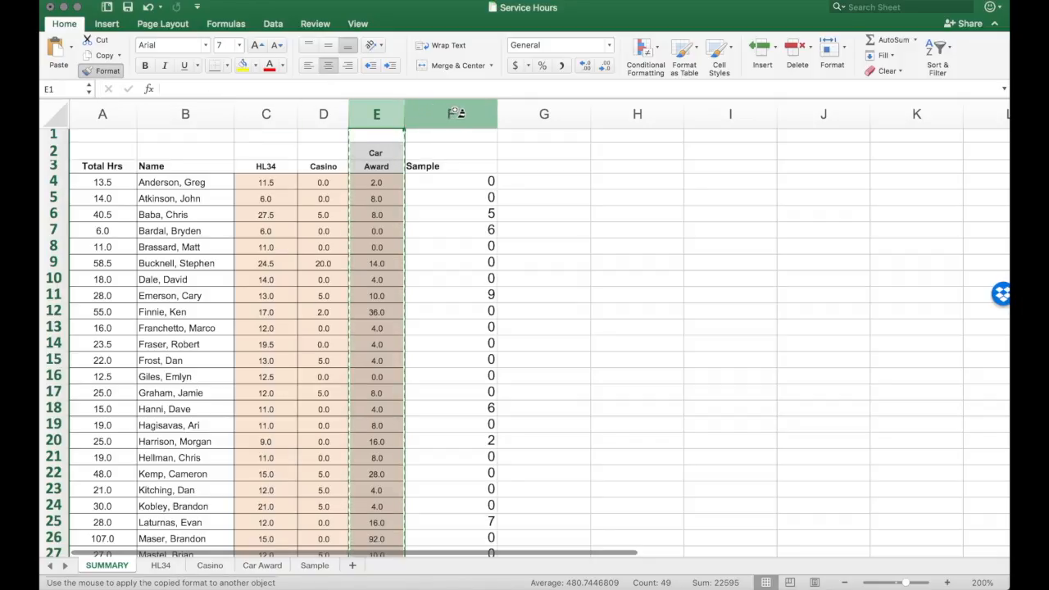
pyautogui.click(455, 113)
pyautogui.click(529, 249)
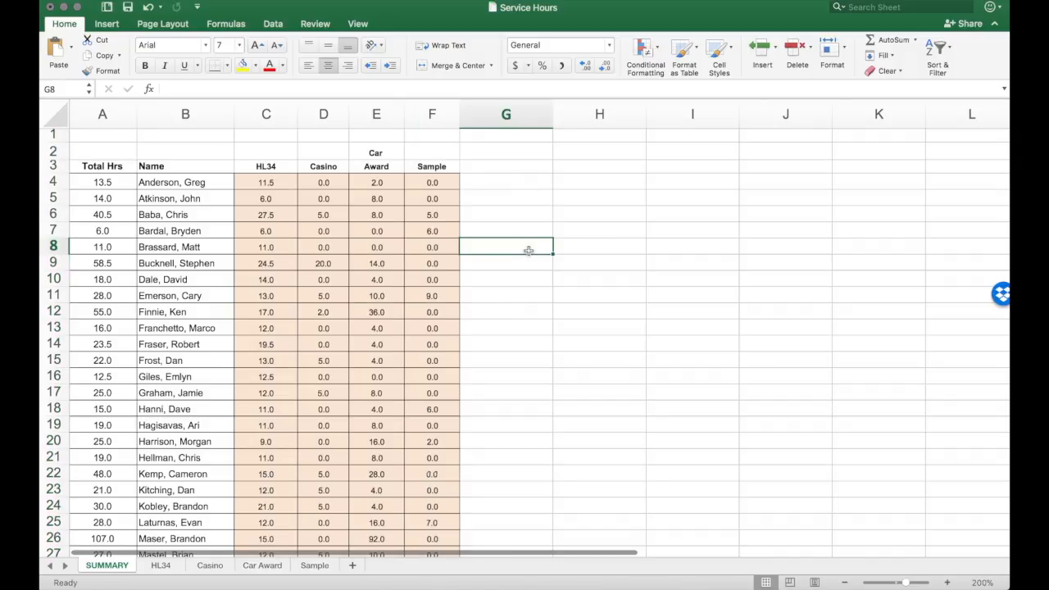
# Step: Review the formatted Sample column and the totals, labour value and revenue rows of the SUMMARY sheet
pyautogui.scroll(-10, 463, 301)
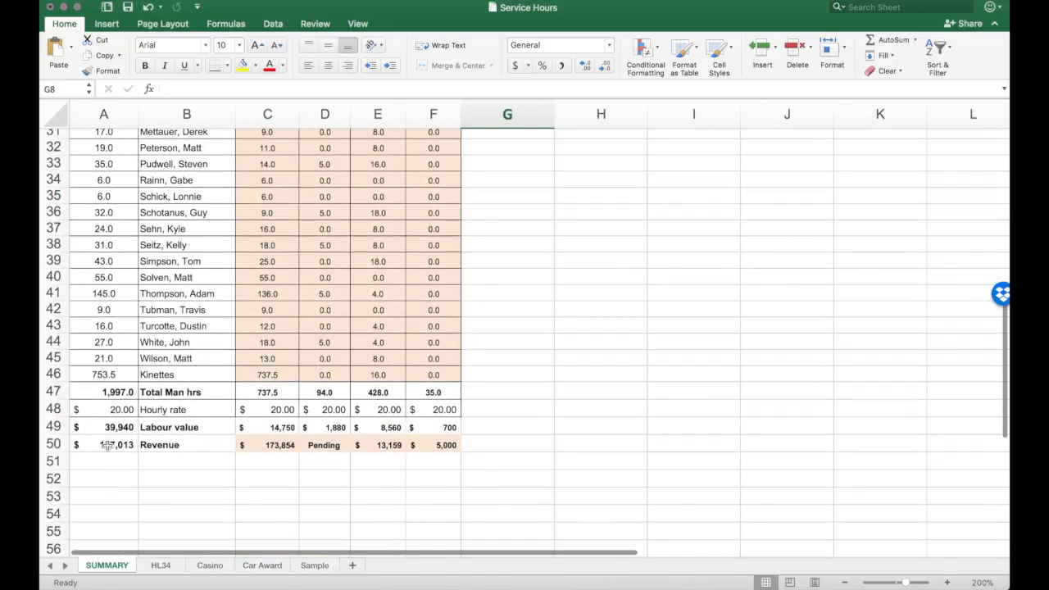
pyautogui.scroll(1, 267, 425)
pyautogui.scroll(10, 267, 425)
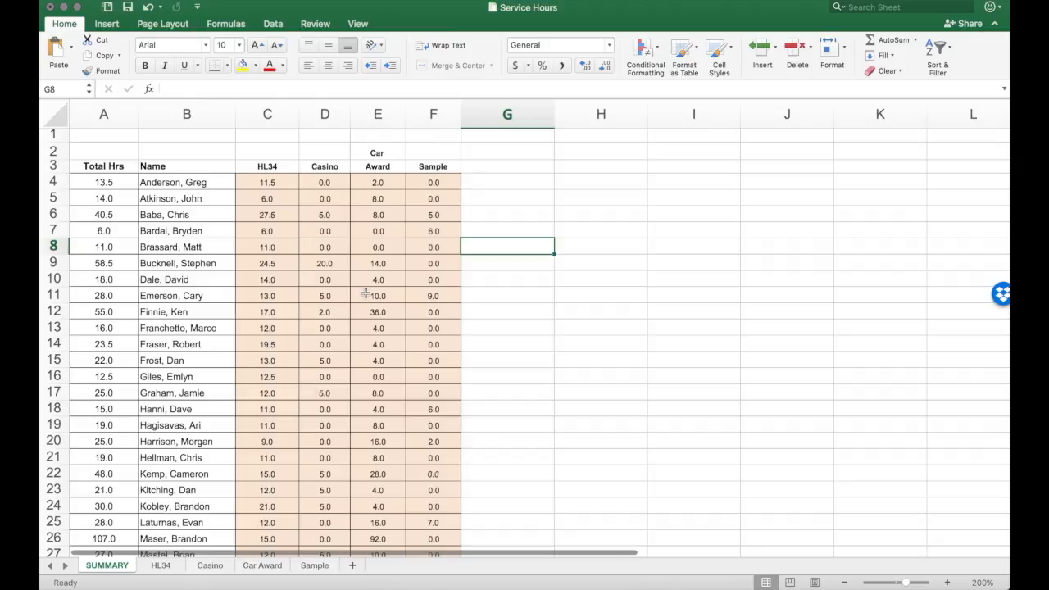
pyautogui.scroll(-1, 365, 293)
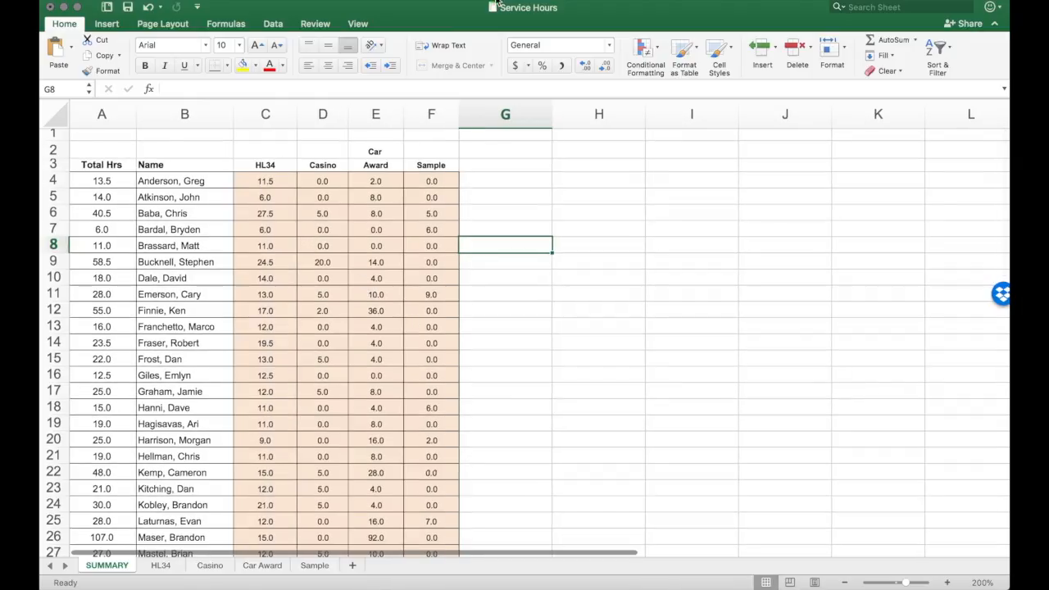